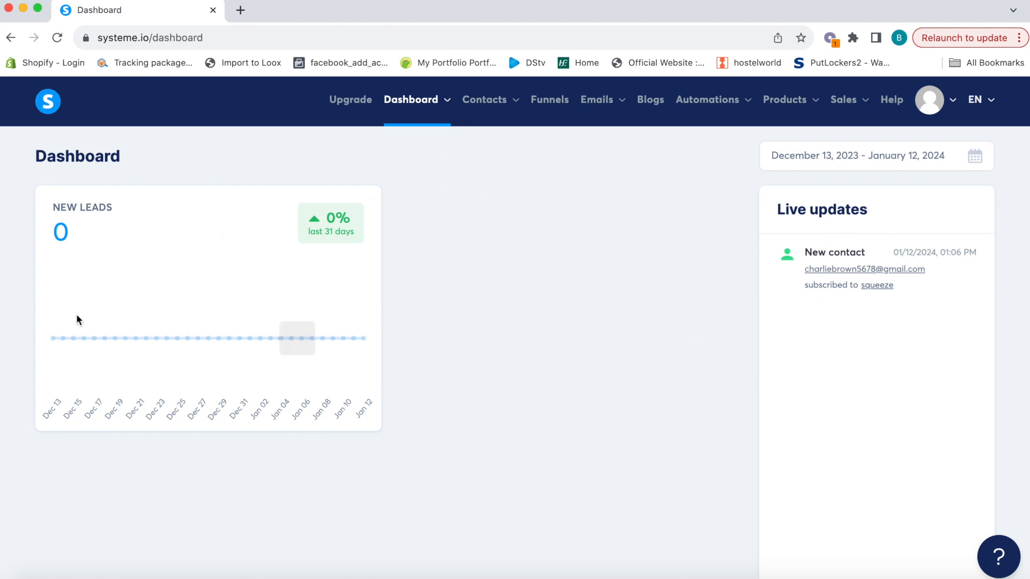
Open the calendar in the dashboard's new-leads date-range field
left_click(973, 162)
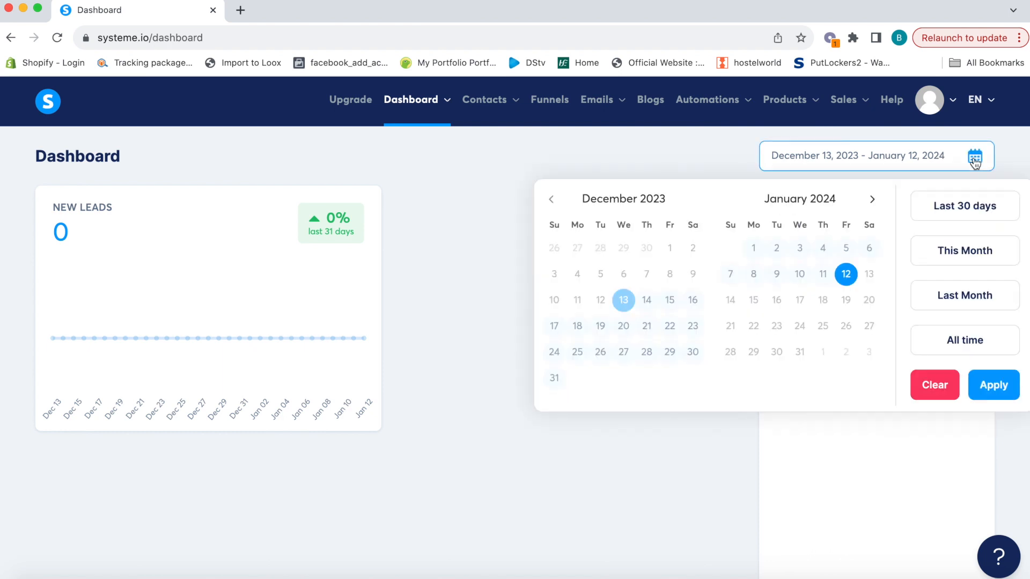
Create a funnel named 'Youtube Training' on the default domain with the Build an audience goal
left_click(559, 111)
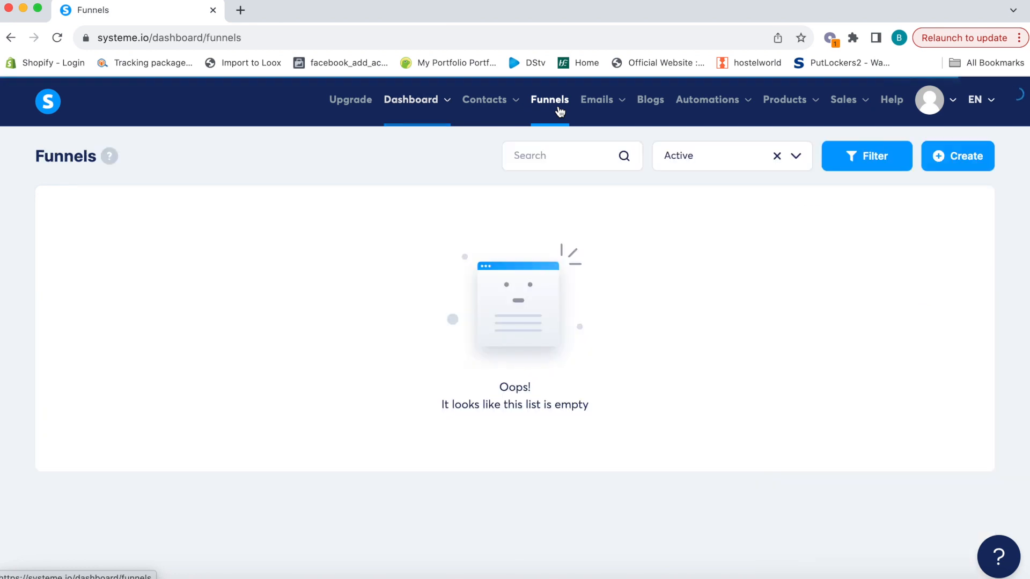
left_click(971, 166)
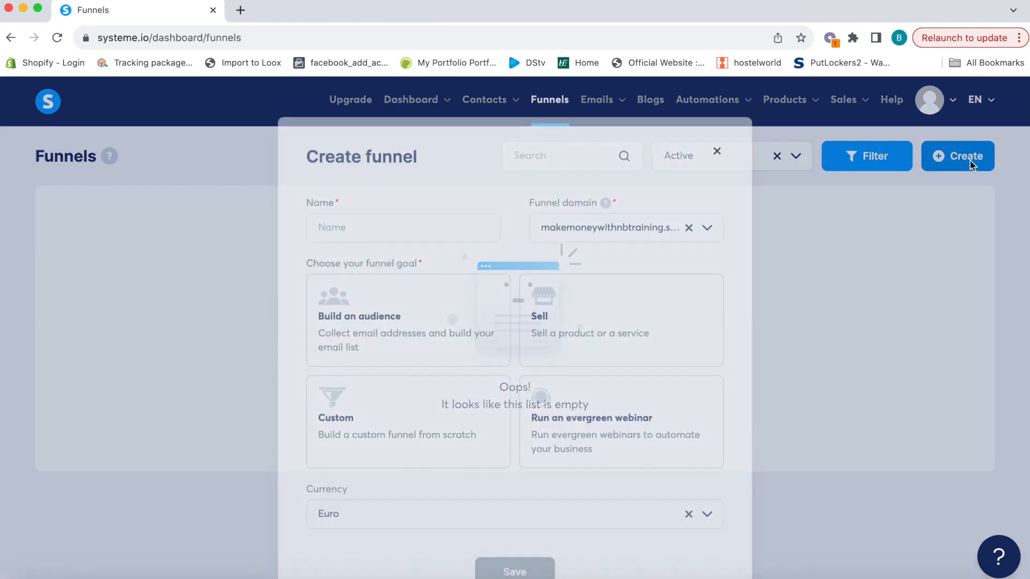
left_click(394, 224)
type("Y")
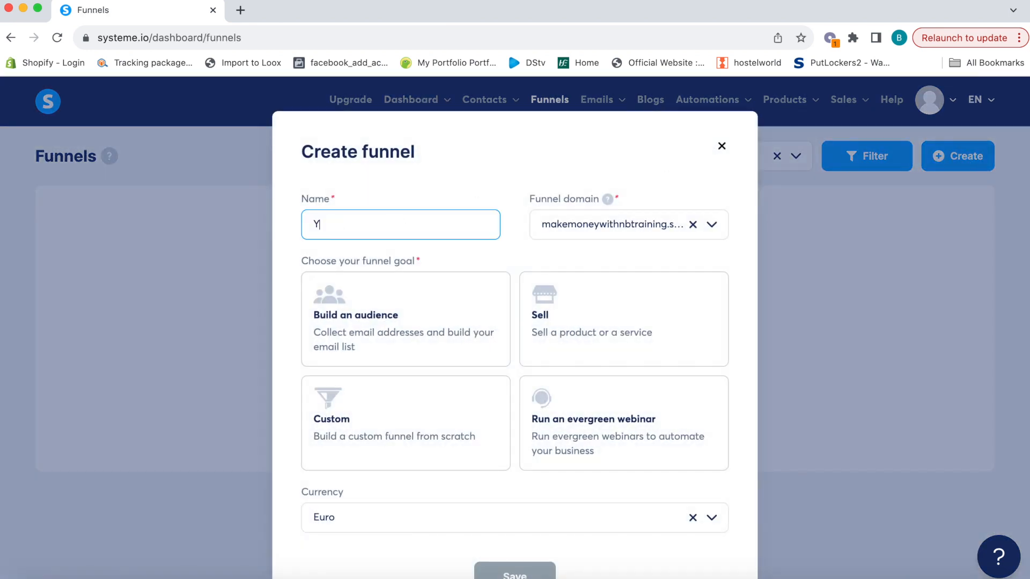
type("outube Trainng")
left_click(642, 224)
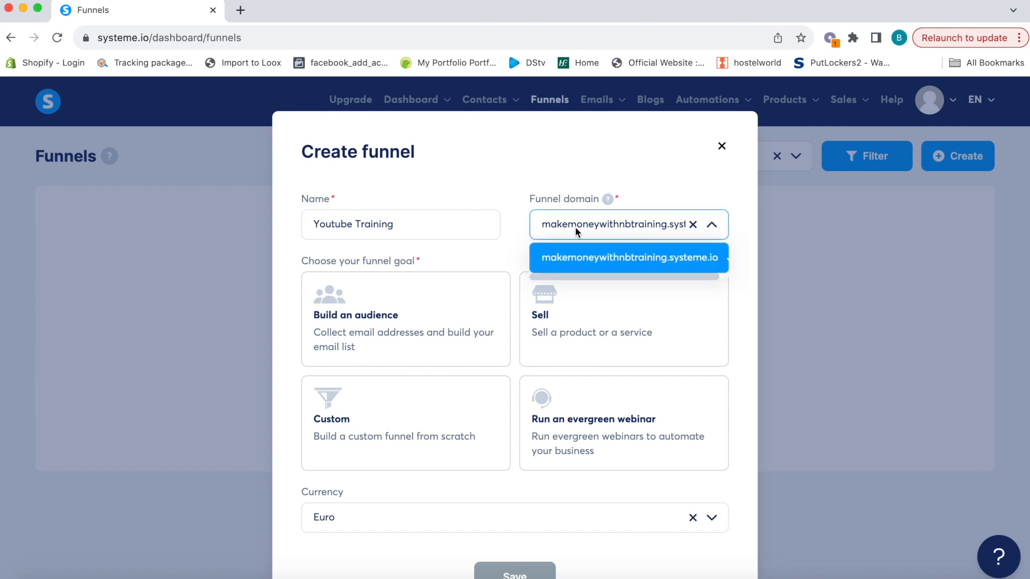
left_click(507, 175)
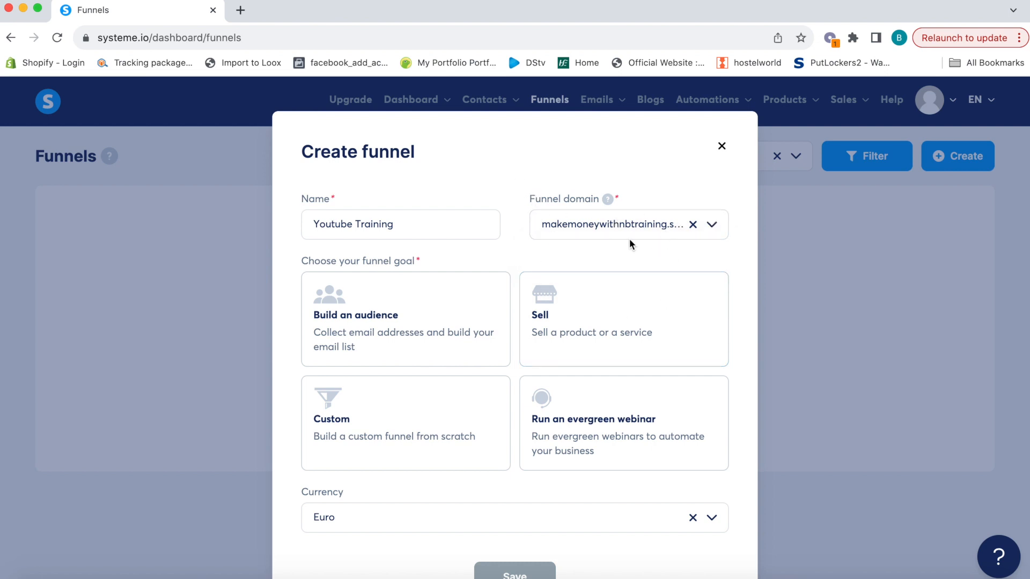
left_click(413, 320)
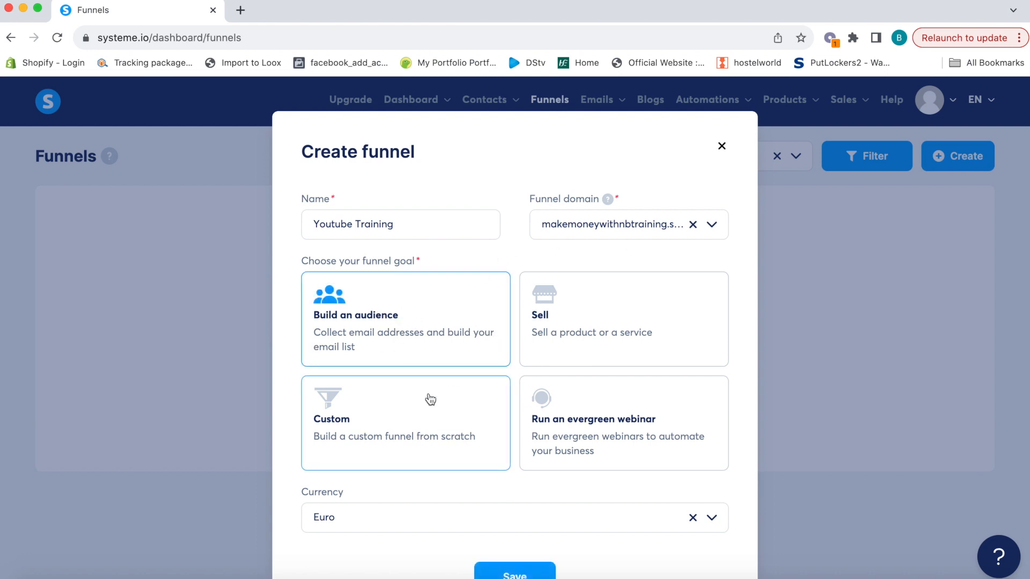
scroll(431, 400, "down", 1)
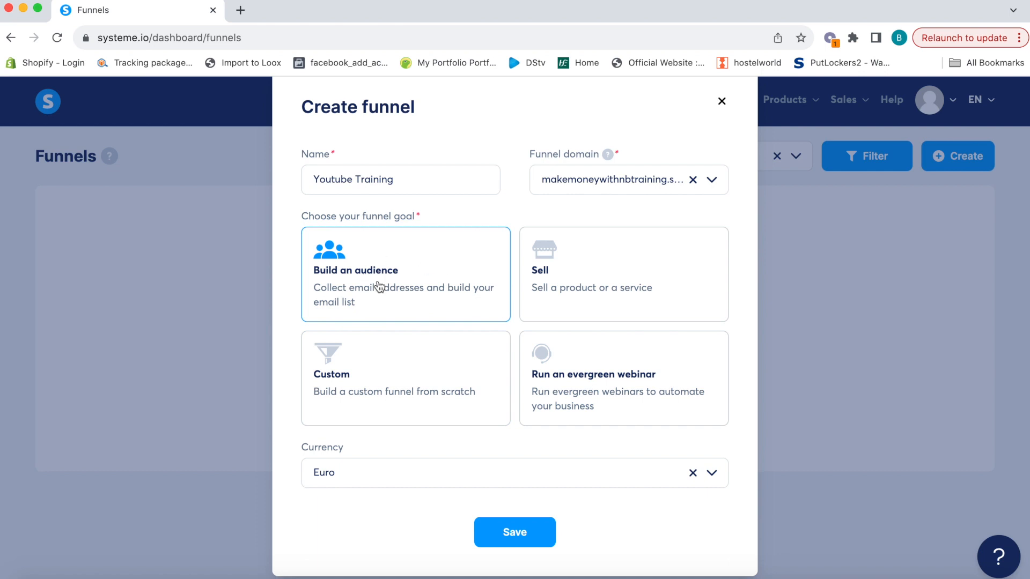
scroll(375, 293, "down", 1)
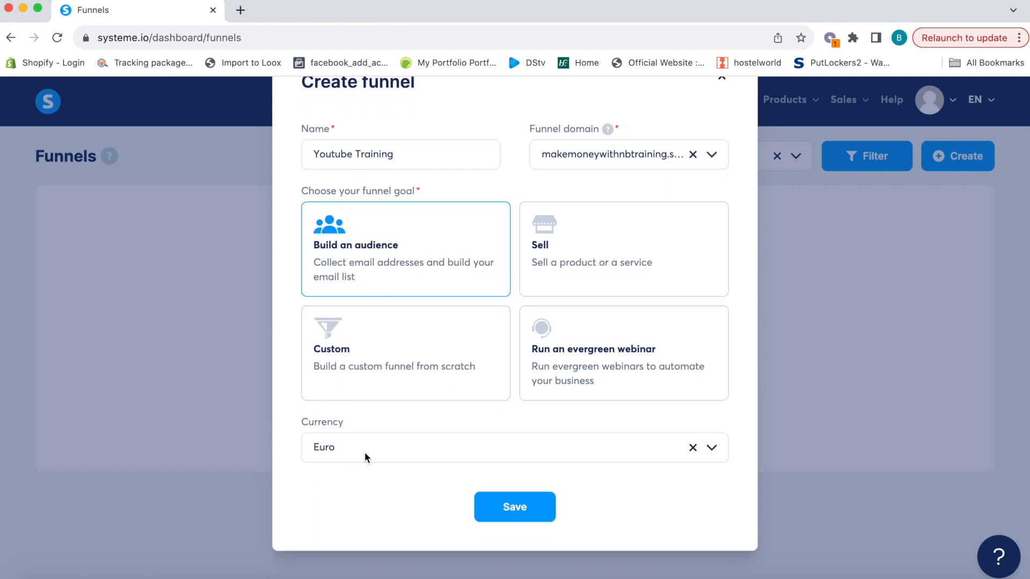
left_click(525, 507)
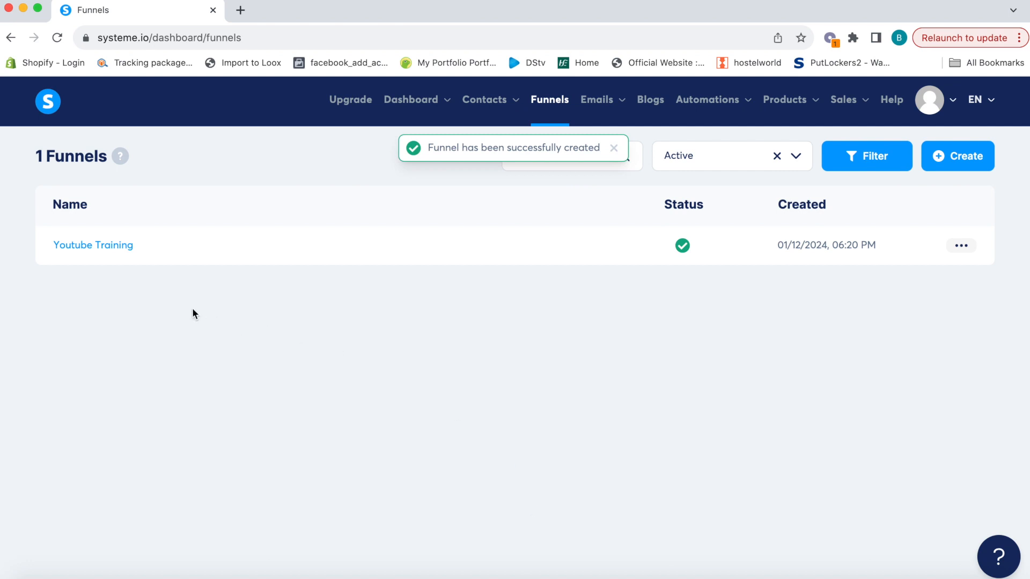
Preview the Transform your home template in the Youtube Training funnel, then select it for the squeeze page
left_click(99, 248)
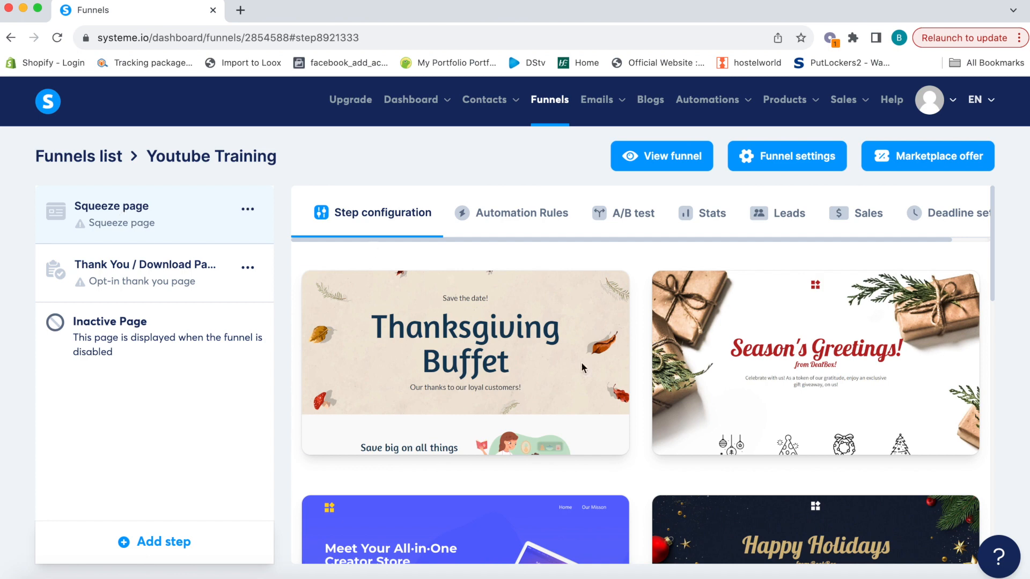
mouse_move(804, 366)
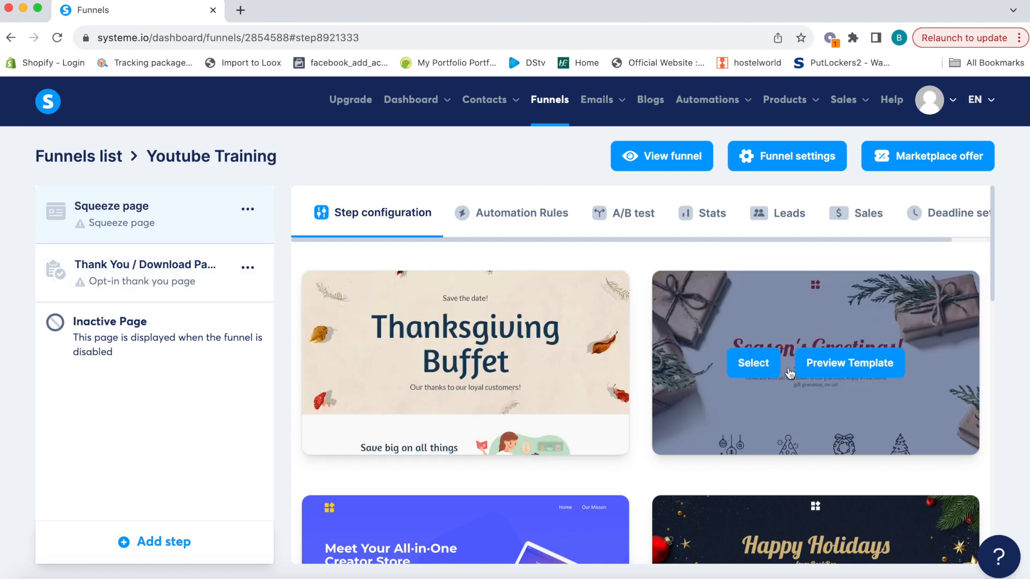
scroll(782, 455, "down", 20)
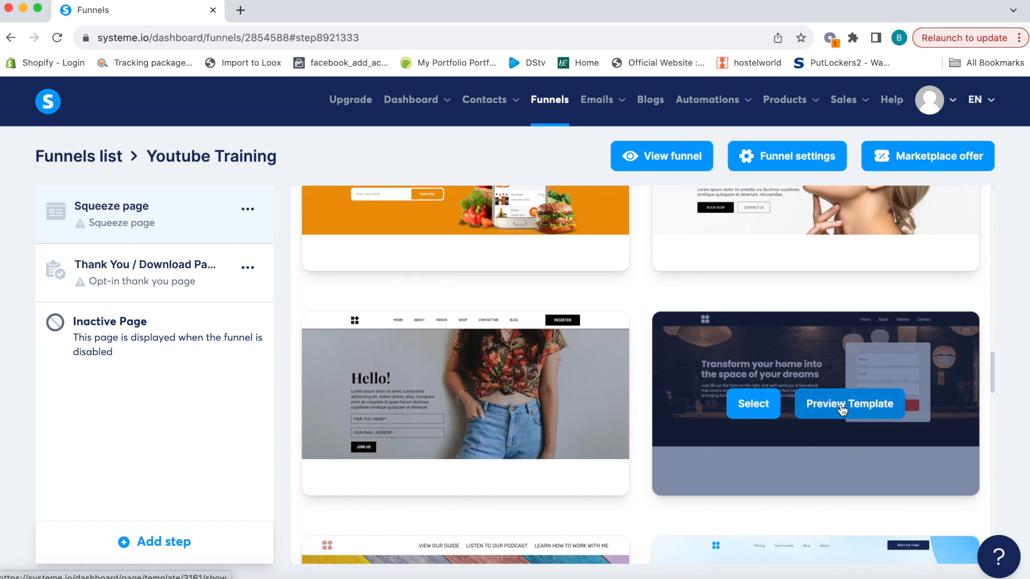
left_click(840, 405)
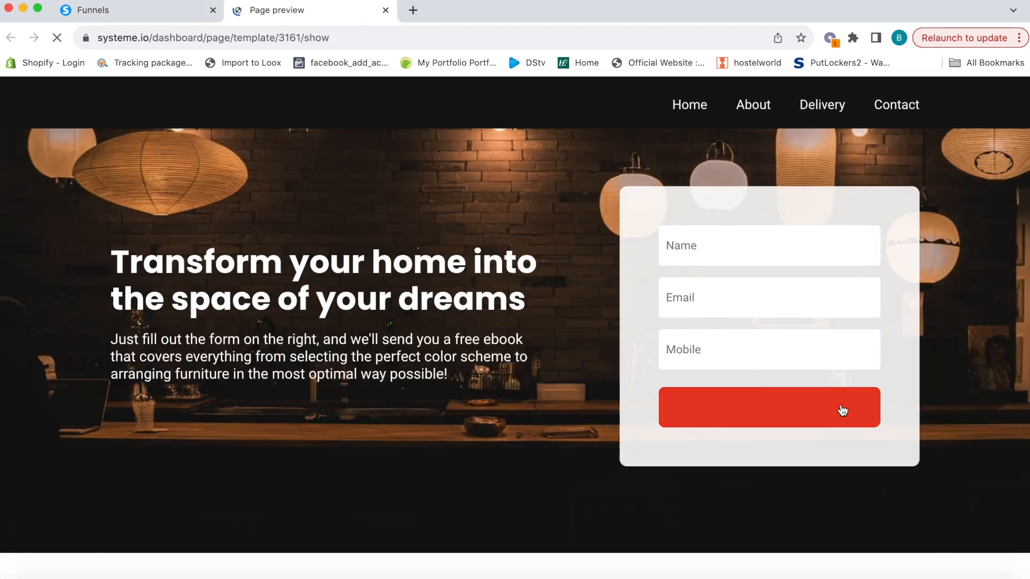
scroll(531, 424, "down", 10)
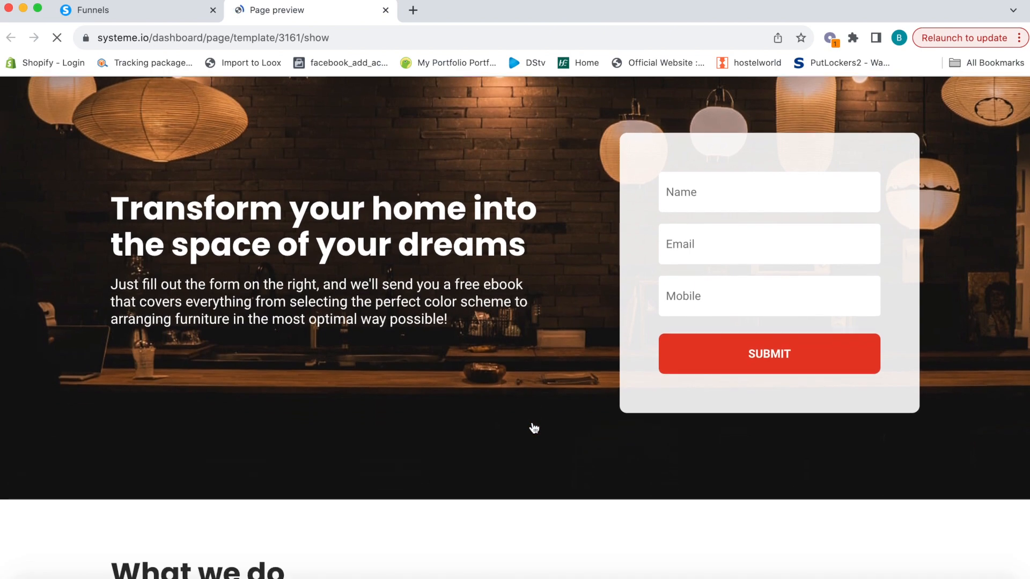
scroll(533, 422, "up", 10)
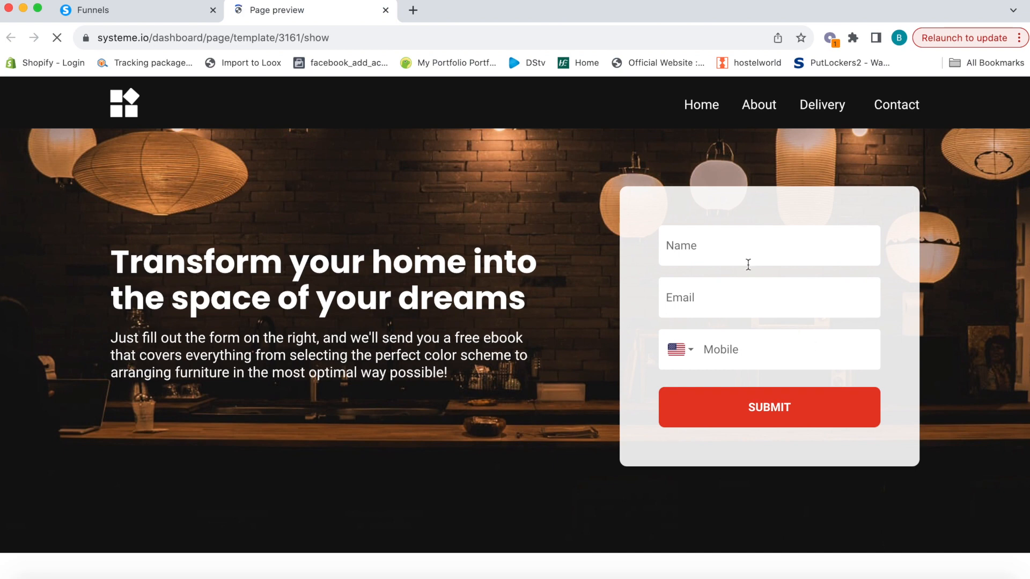
left_click(385, 10)
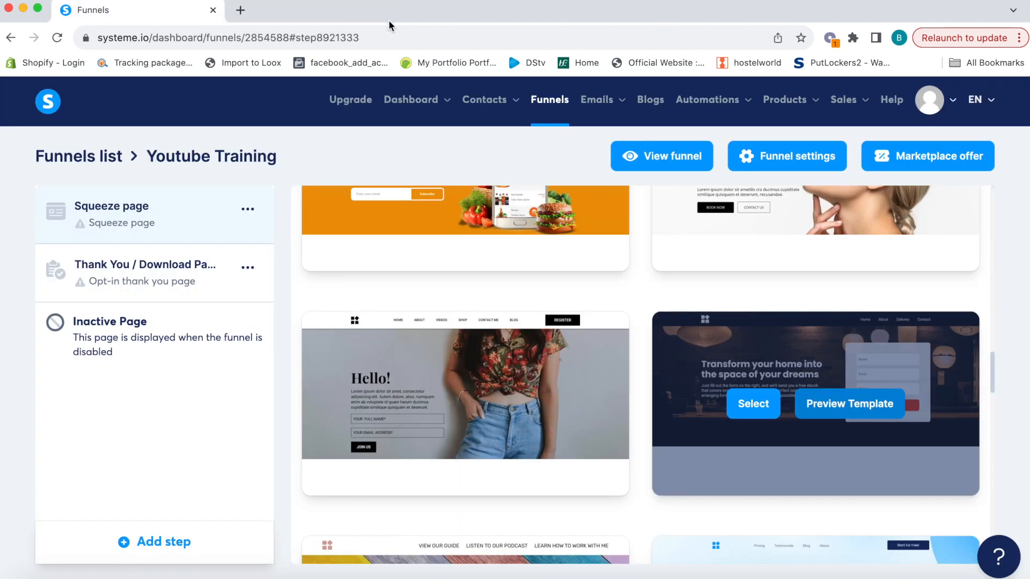
left_click(753, 404)
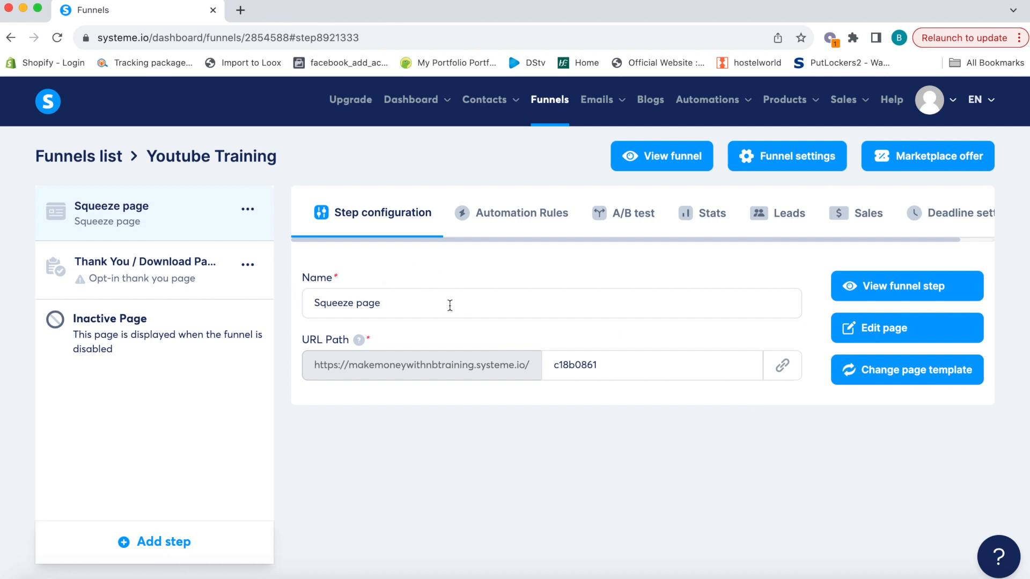
Rename the squeeze step to Tutorial, select its URL path slug, and open the page editor
left_click_drag(450, 305, 277, 308)
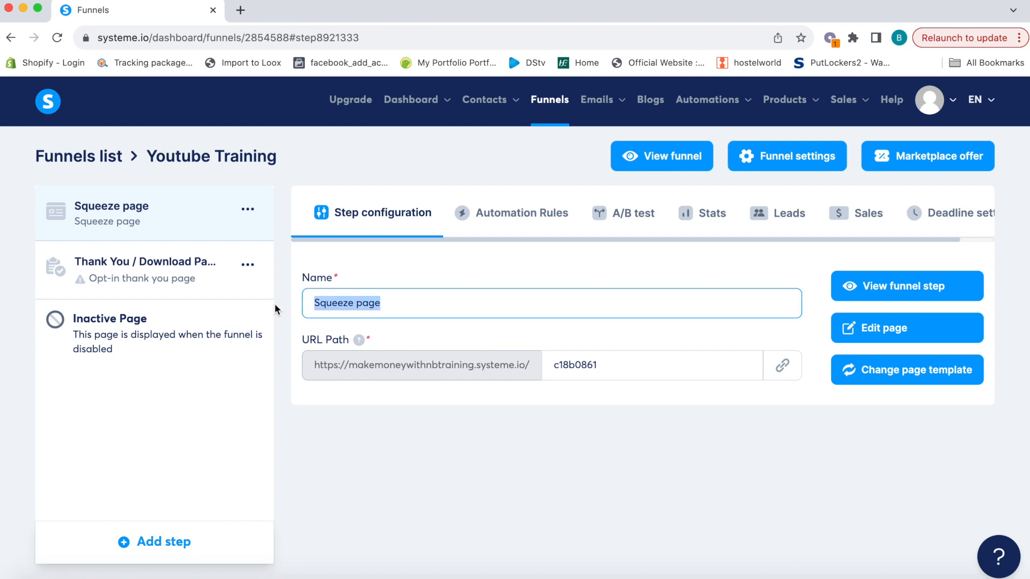
type("Tutorial")
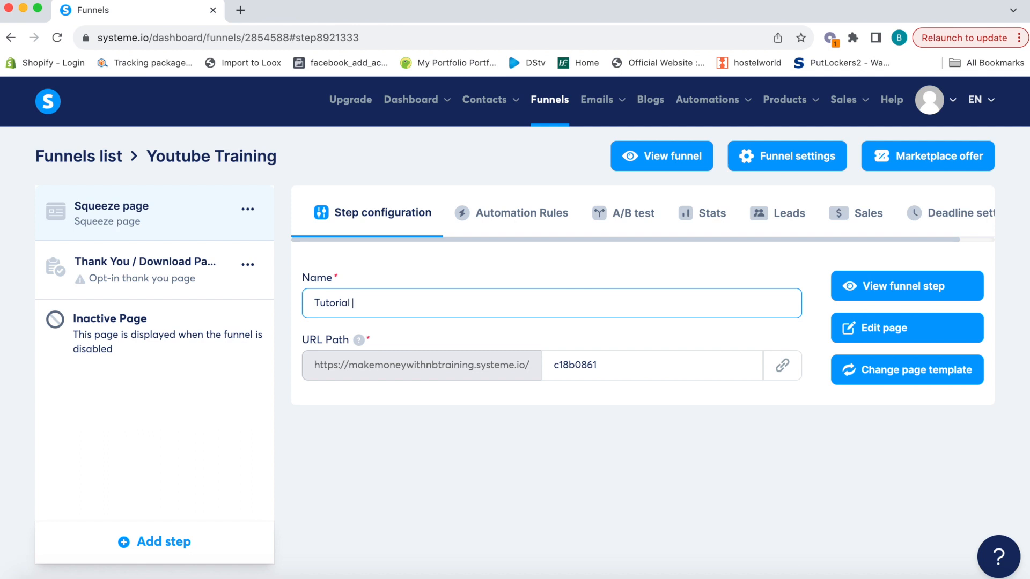
left_click(638, 363)
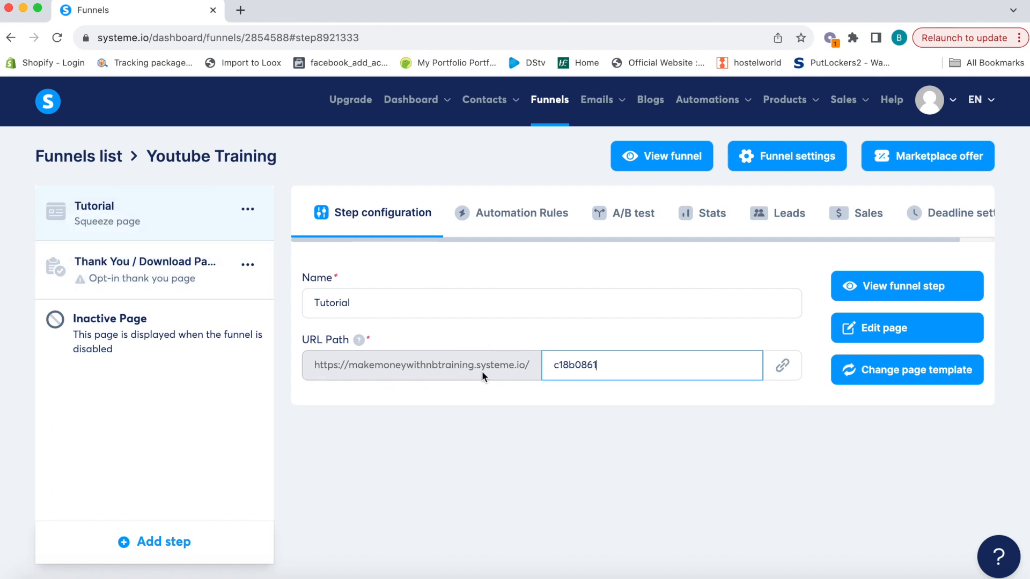
left_click_drag(597, 365, 545, 365)
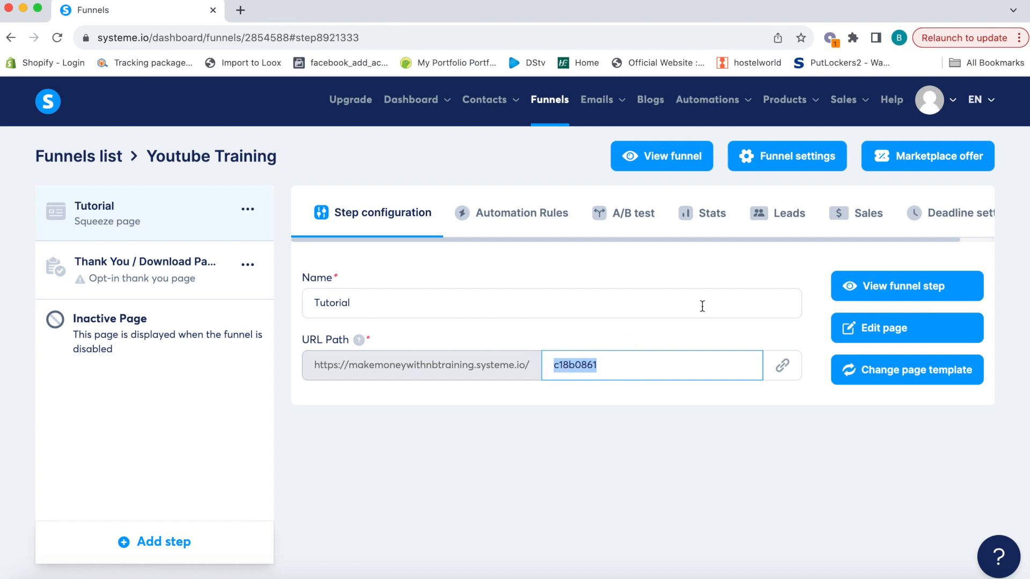
left_click(885, 329)
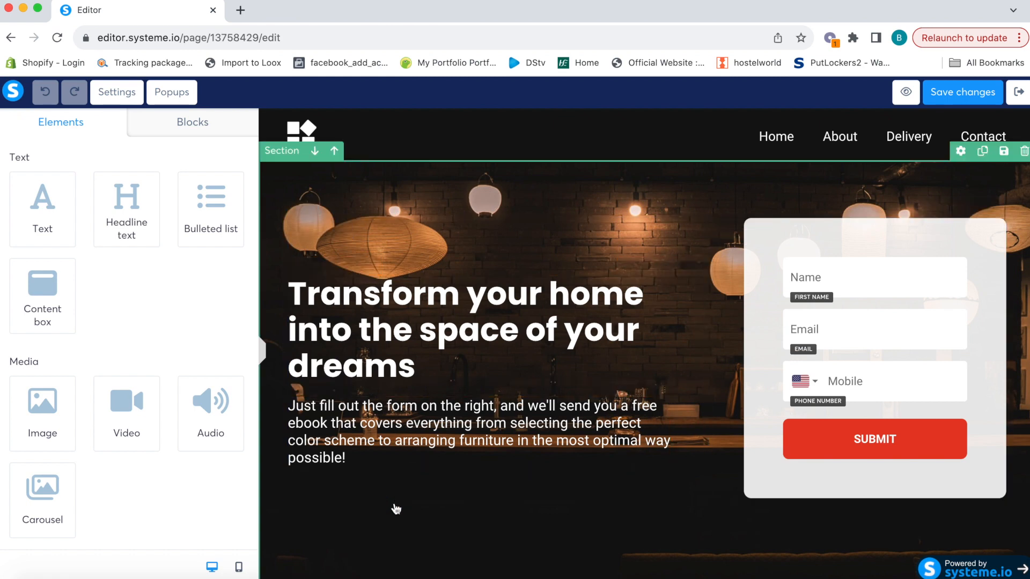
left_click(239, 567)
scroll(639, 389, "down", 10)
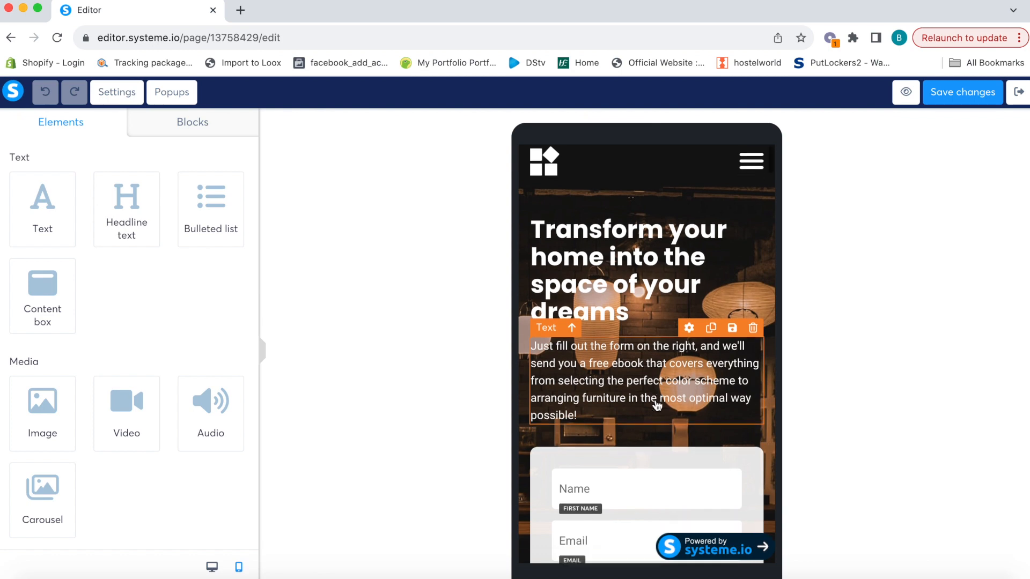
scroll(657, 406, "up", 10)
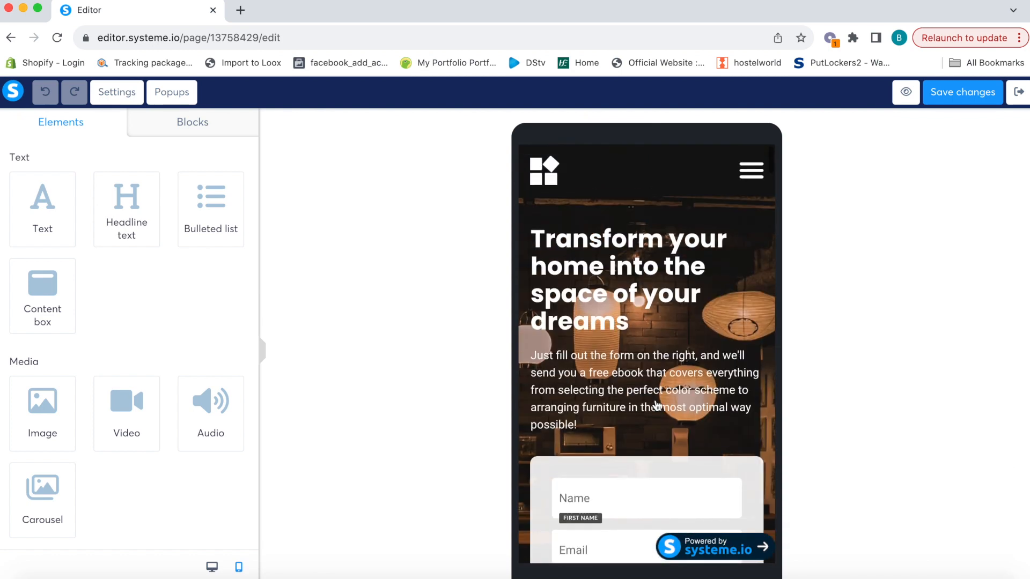
left_click(212, 567)
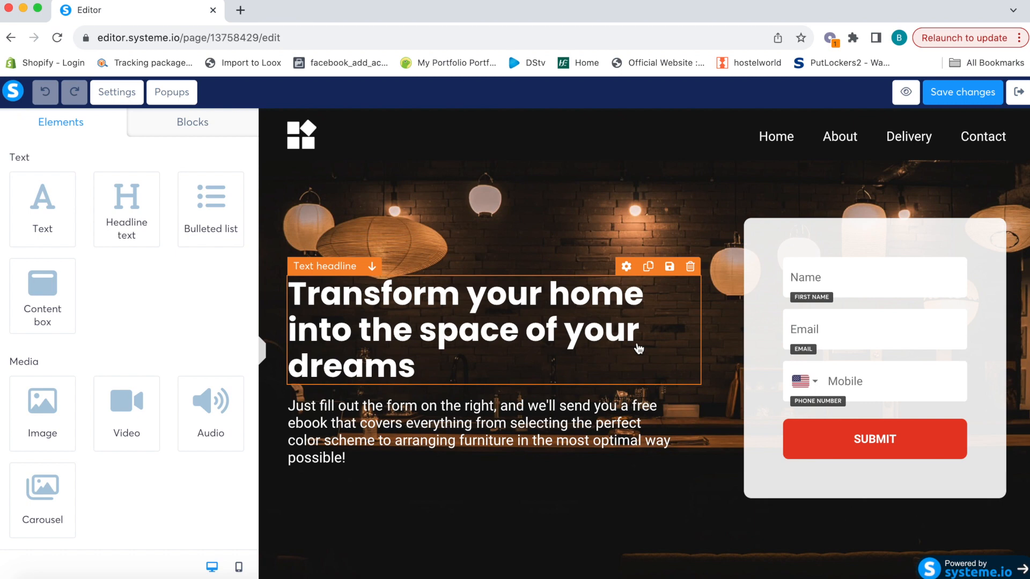
left_click(428, 370)
left_click_drag(428, 370, 298, 298)
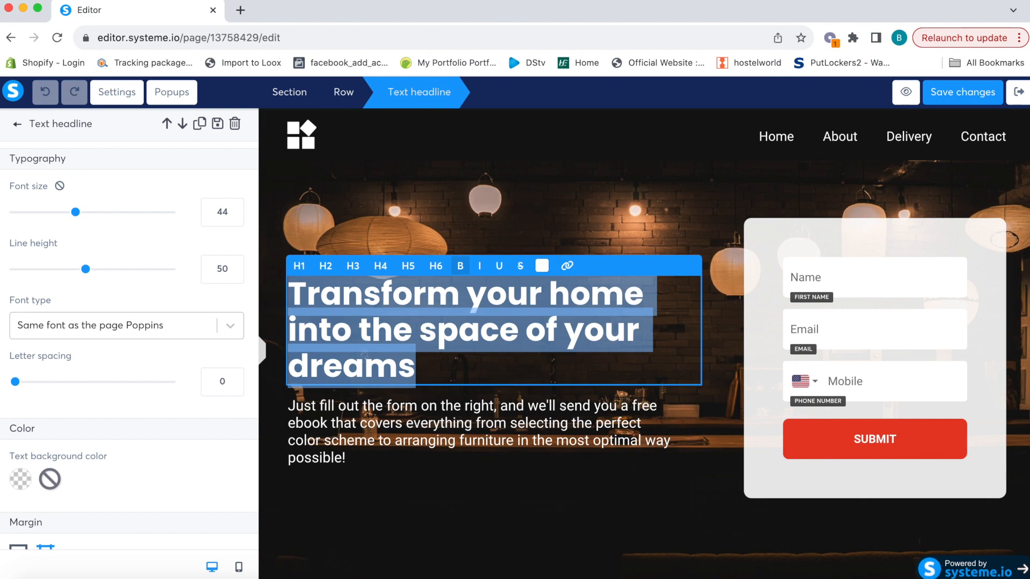
type("Subsribe for all Ingredients & Suppliers I love!")
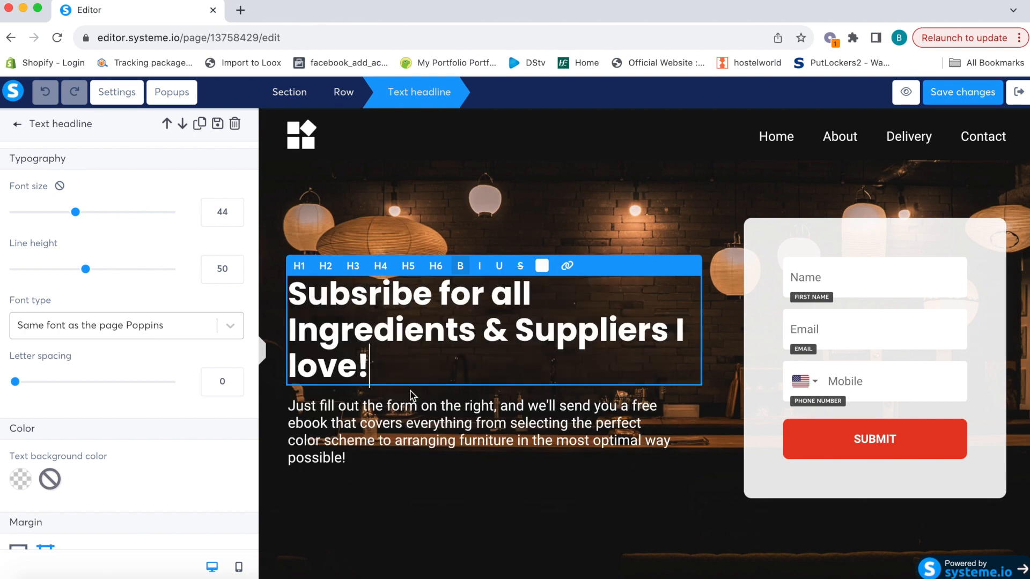
left_click_drag(373, 370, 295, 288)
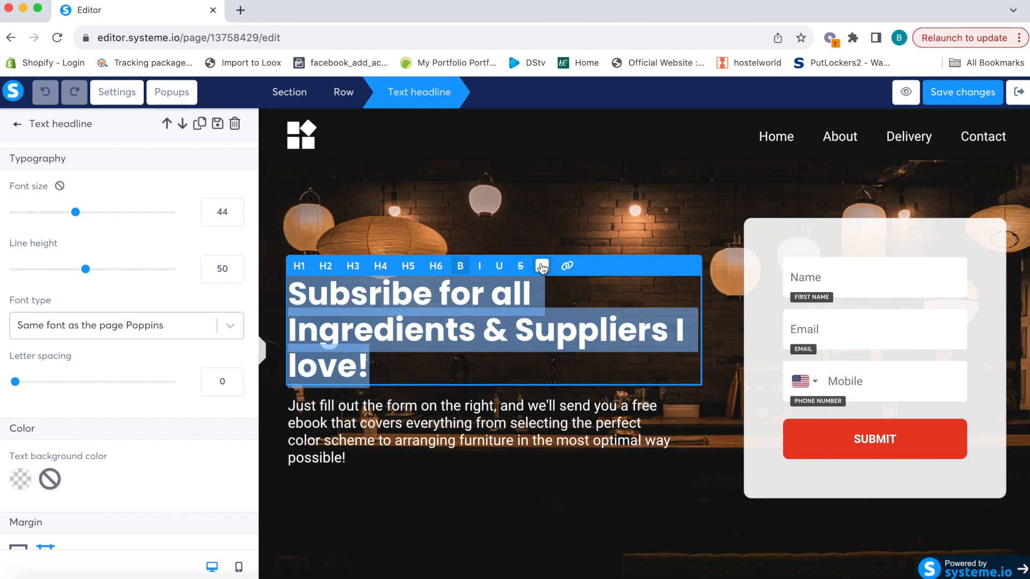
left_click(541, 266)
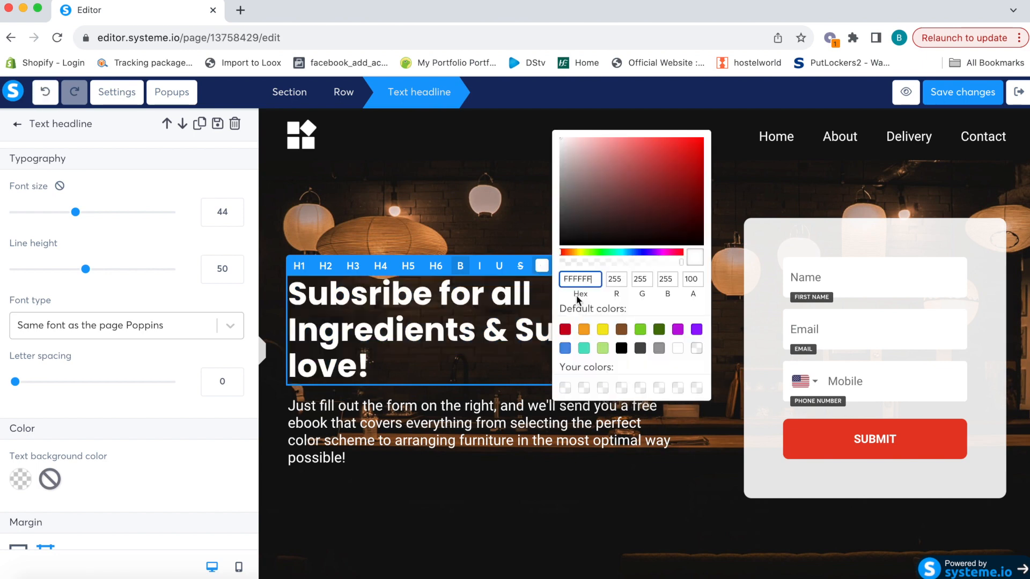
left_click(658, 329)
left_click(658, 331)
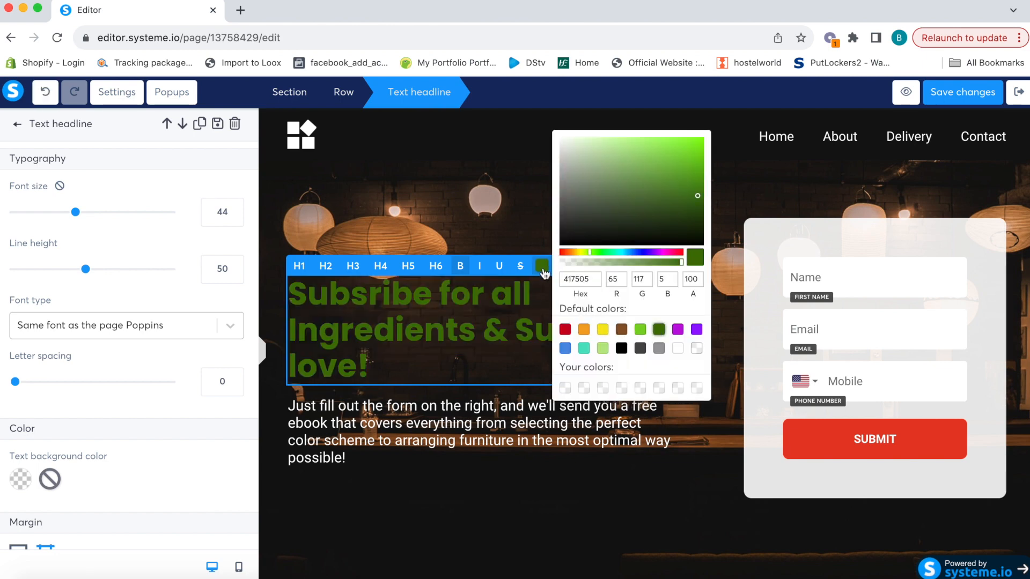
left_click(680, 352)
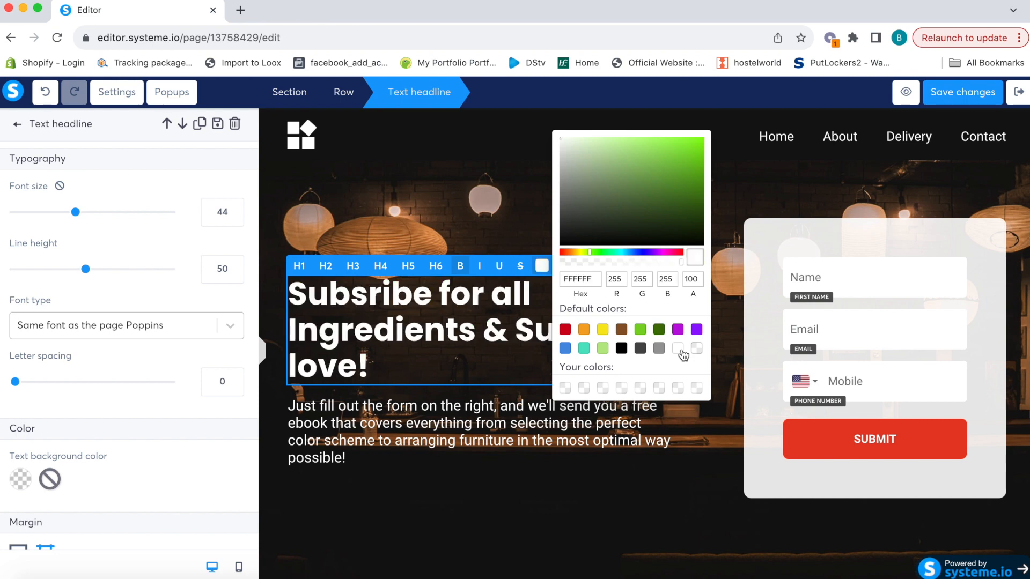
left_click(480, 267)
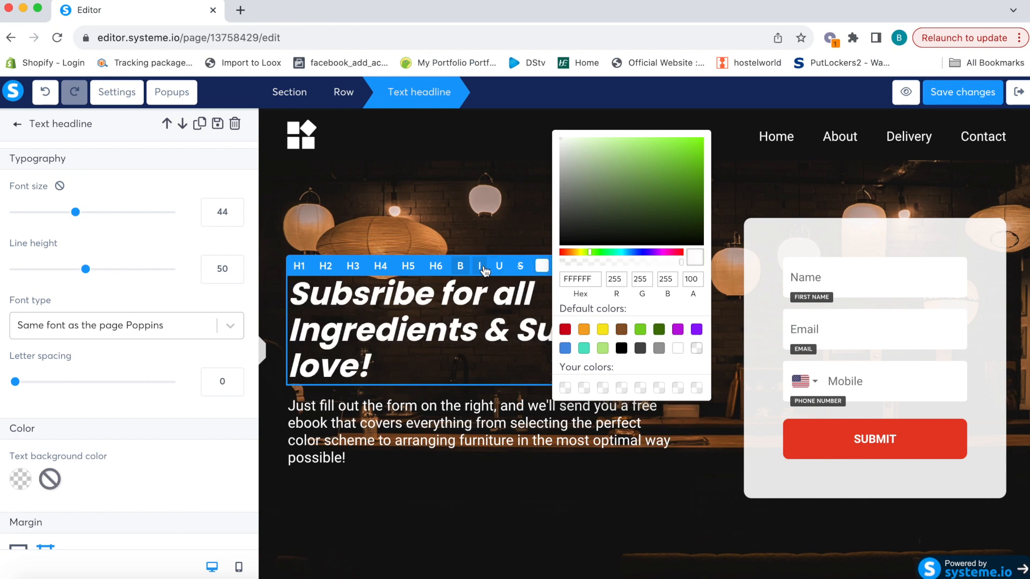
left_click(500, 266)
left_click(499, 267)
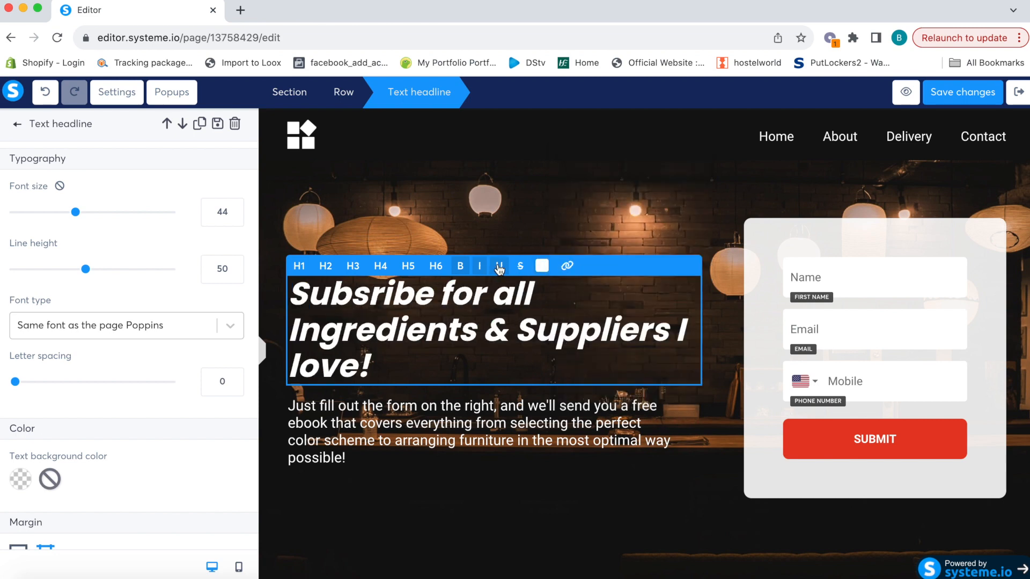
left_click(480, 267)
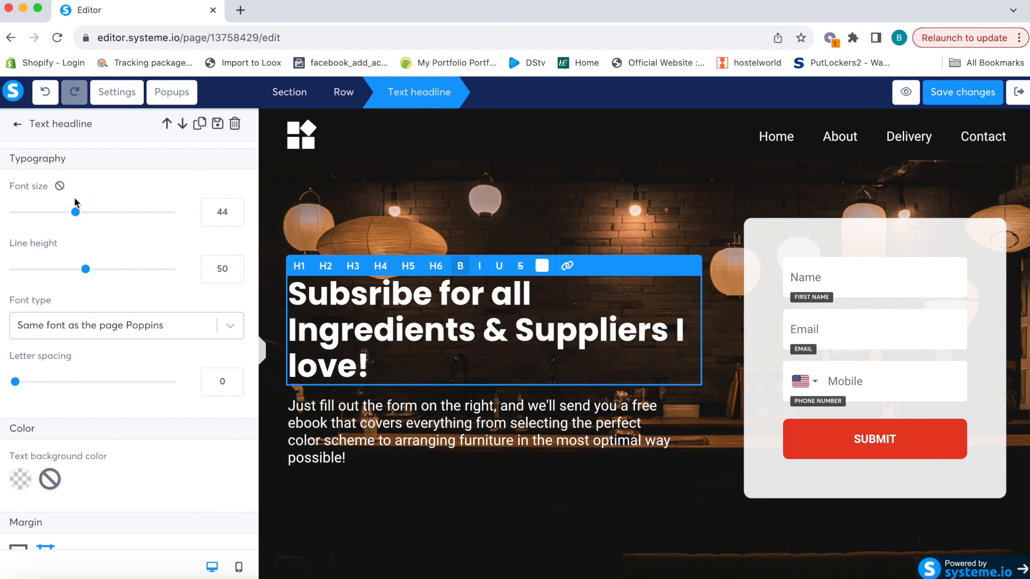
Set the headline's top margin to 35 and bottom margin to 40
scroll(111, 356, "down", 5)
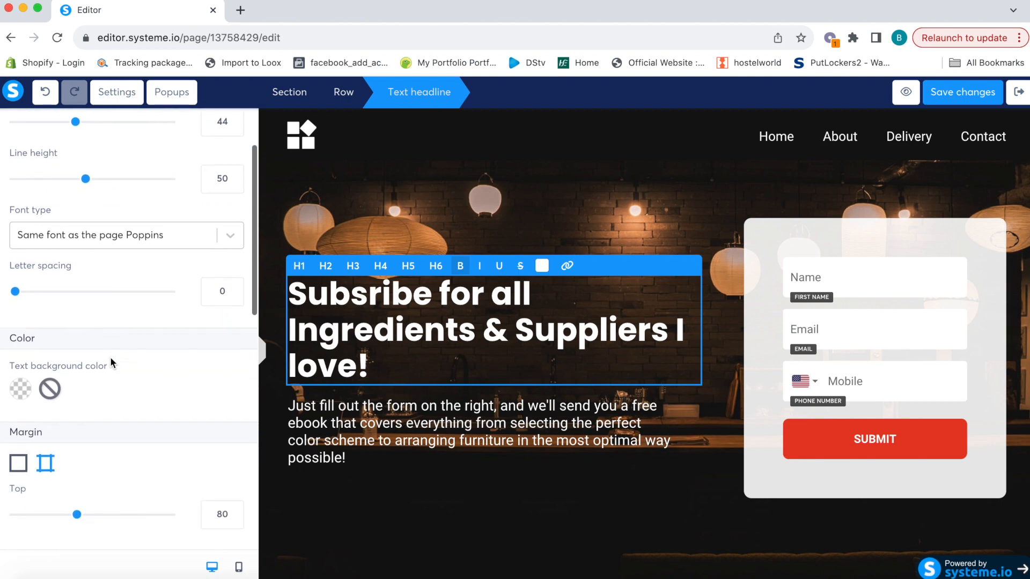
scroll(102, 360, "down", 1)
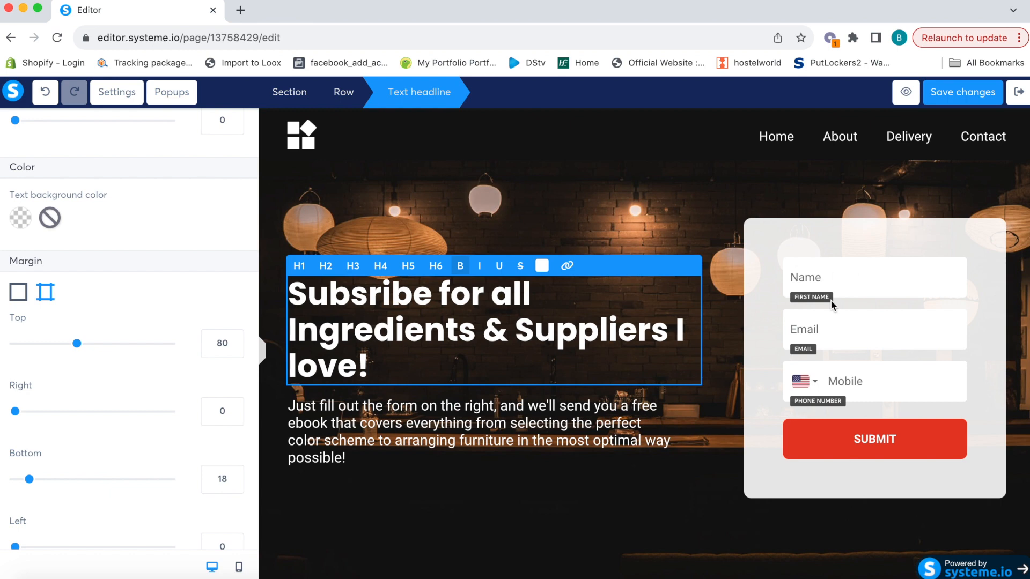
double_click(210, 343)
type("35")
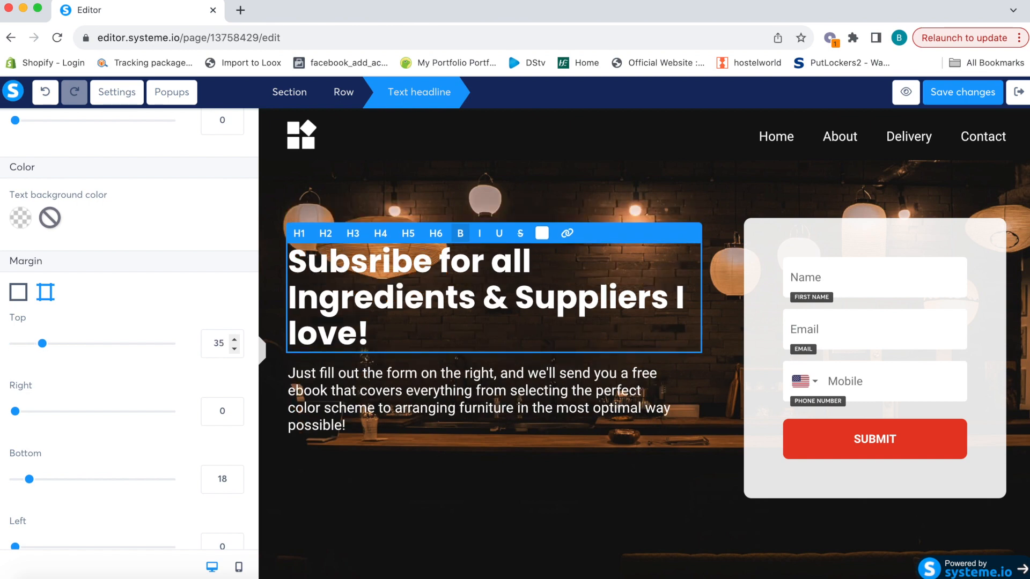
scroll(146, 381, "down", 2)
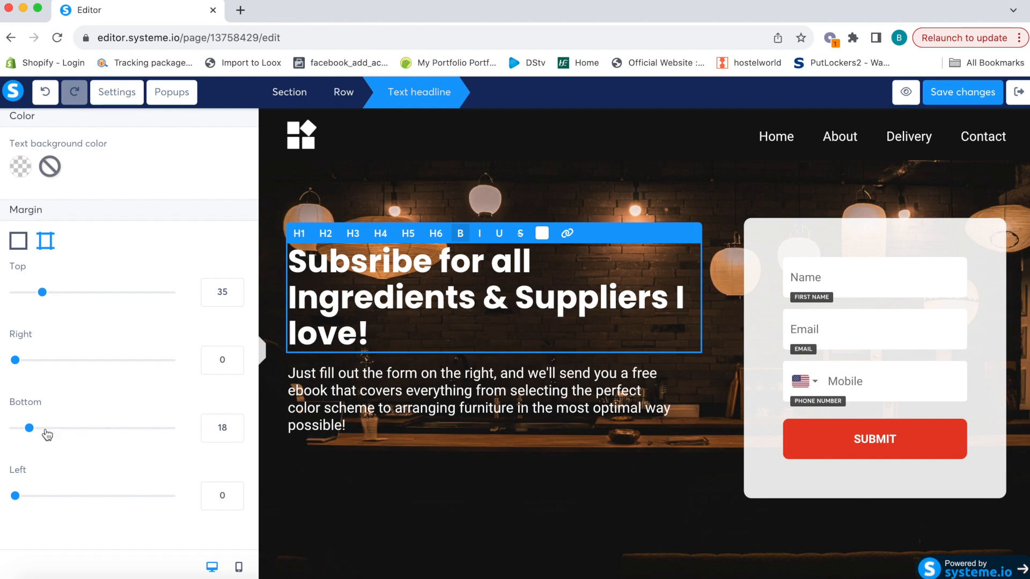
left_click_drag(223, 428, 203, 431)
type("40")
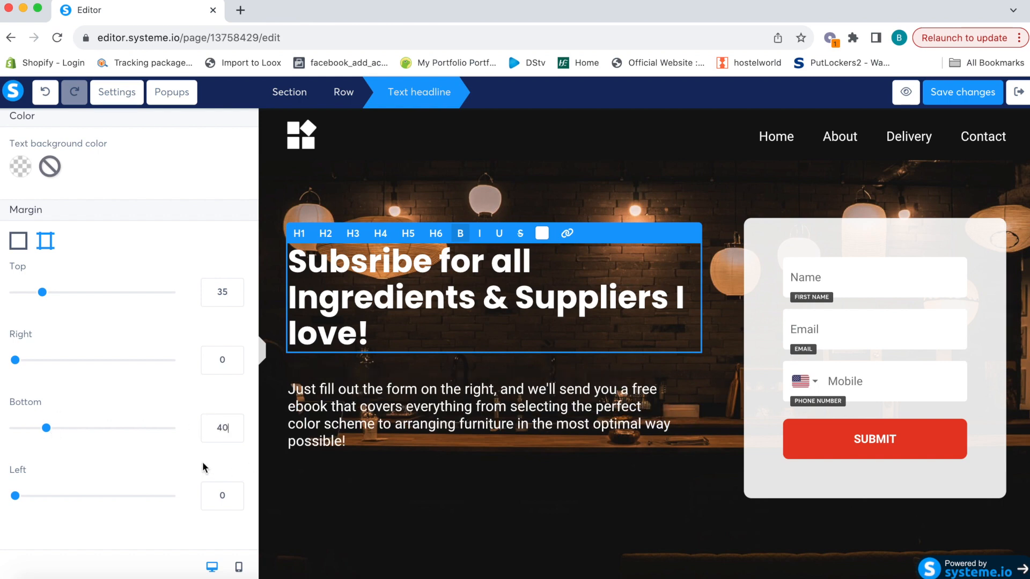
Keep the headline padding at 0 and centre-align the headline
scroll(201, 461, "down", 7)
scroll(202, 462, "up", 1)
scroll(203, 462, "down", 1)
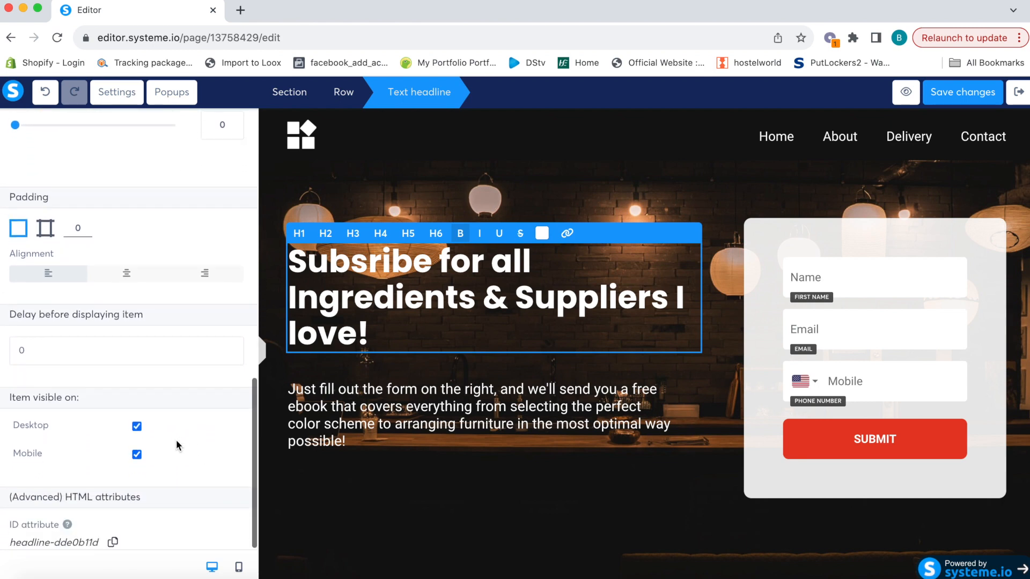
left_click(87, 226)
left_click(87, 226)
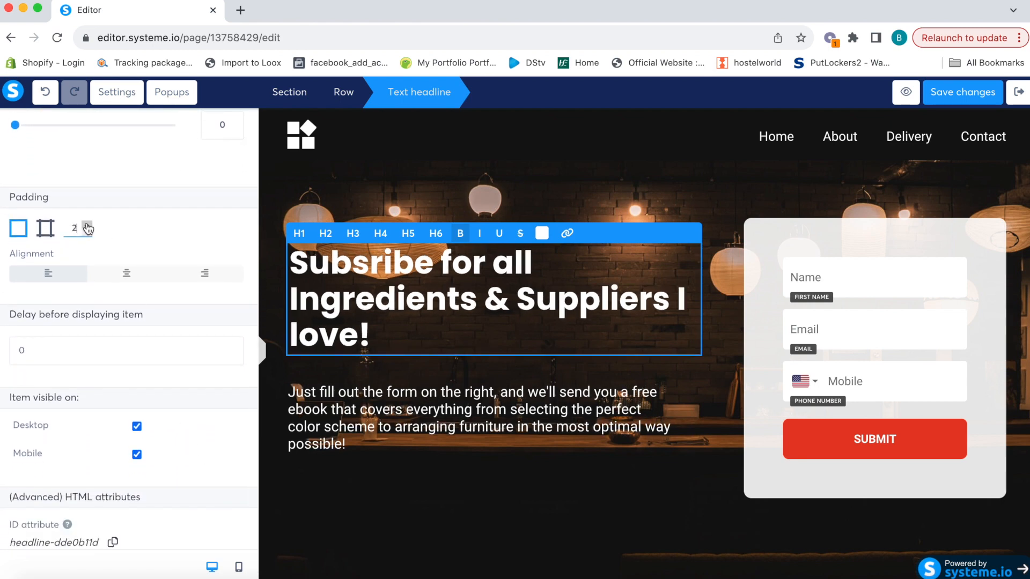
left_click(87, 225)
left_click(87, 225)
left_click(87, 225)
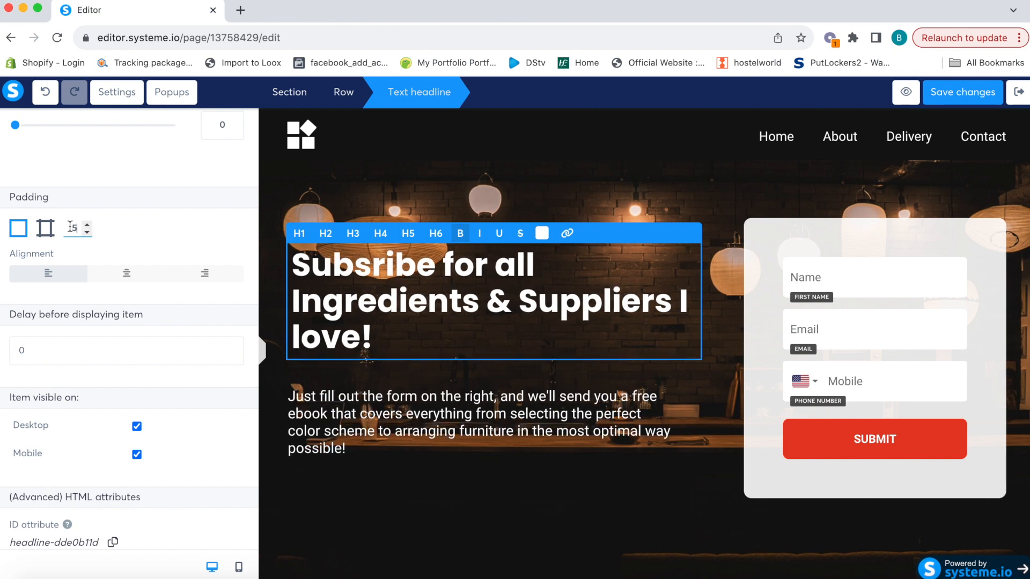
type("0")
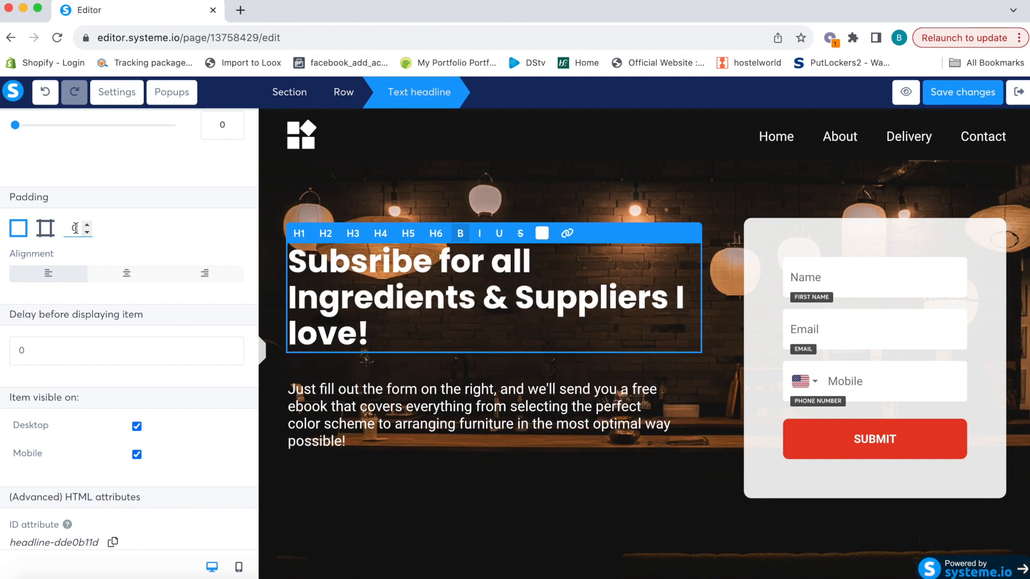
left_click(129, 279)
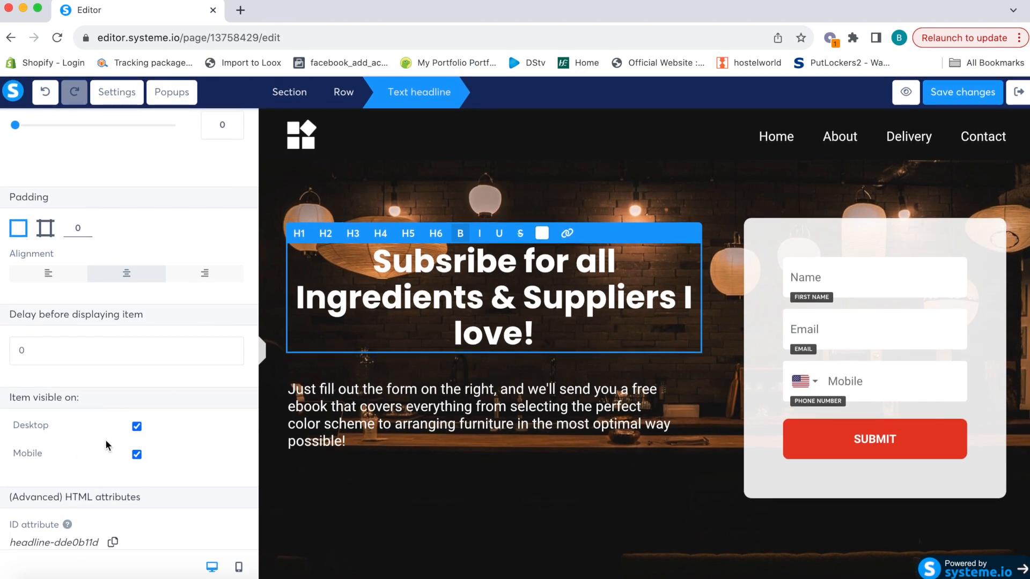
Leave the headline visible on both mobile and desktop after toggling each, then deselect it
left_click(136, 455)
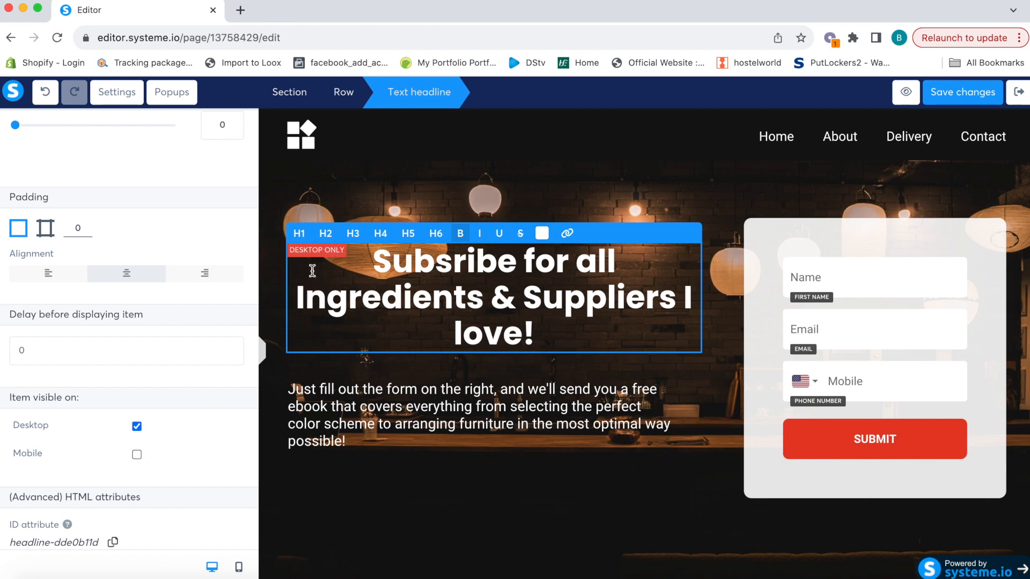
left_click(137, 455)
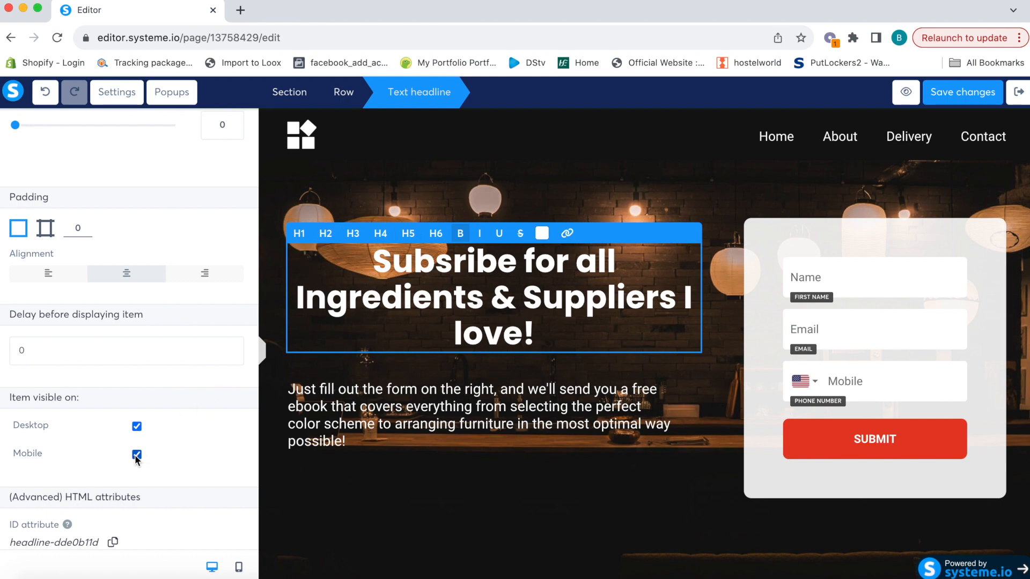
left_click(137, 426)
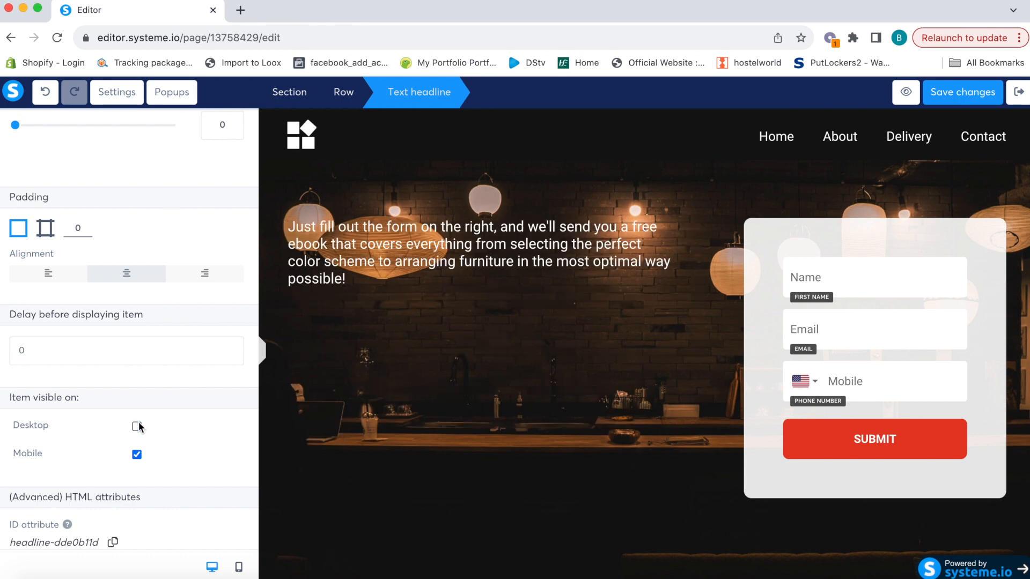
left_click(137, 426)
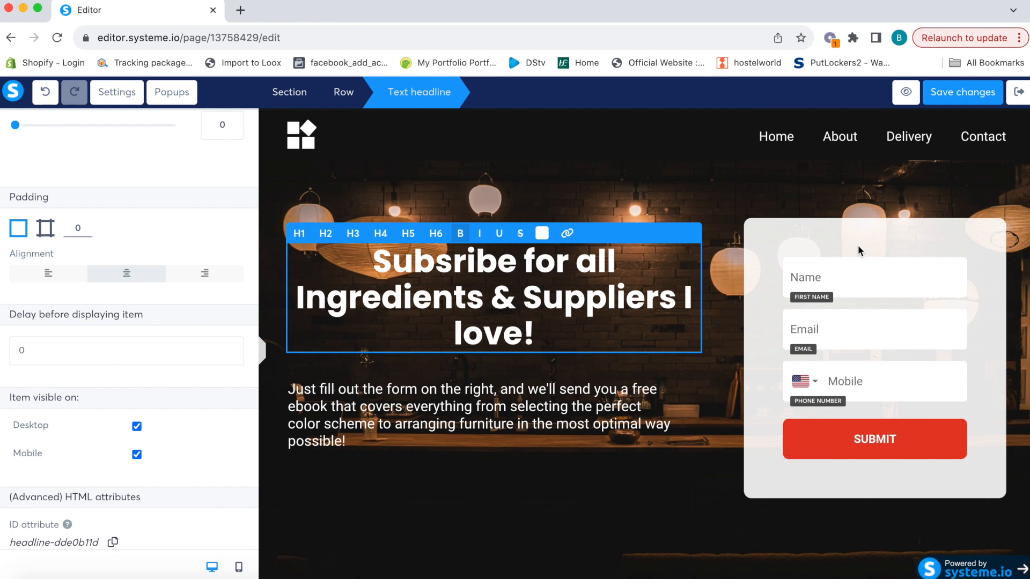
left_click(829, 230)
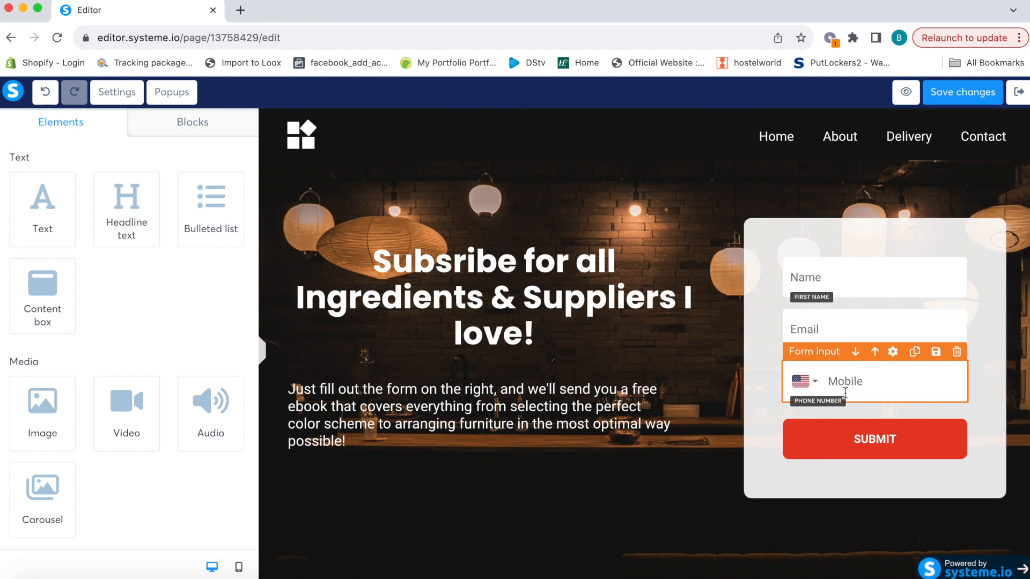
Delete the form's Mobile phone field and check the result in the mobile preview
left_click(957, 353)
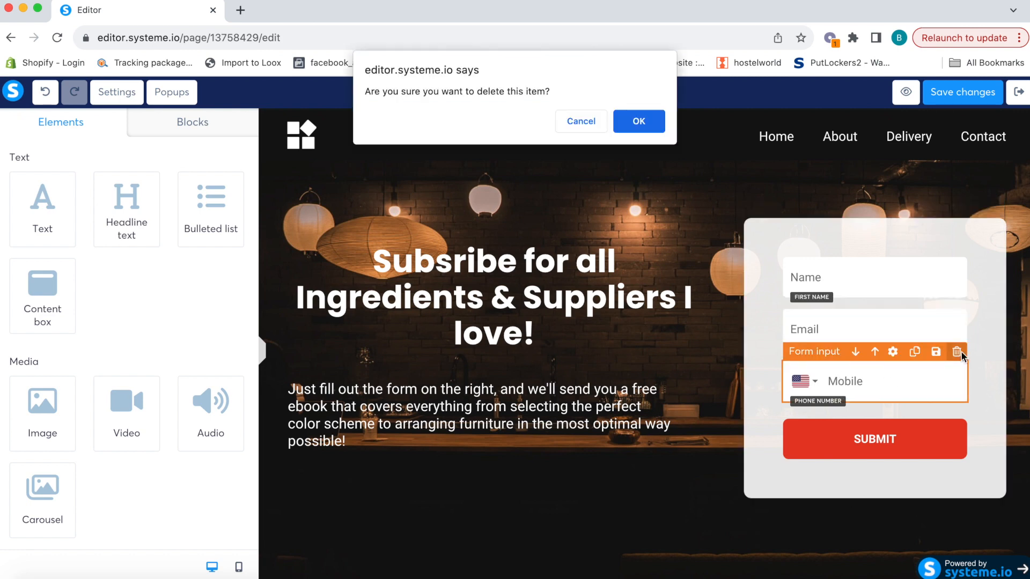
left_click(645, 124)
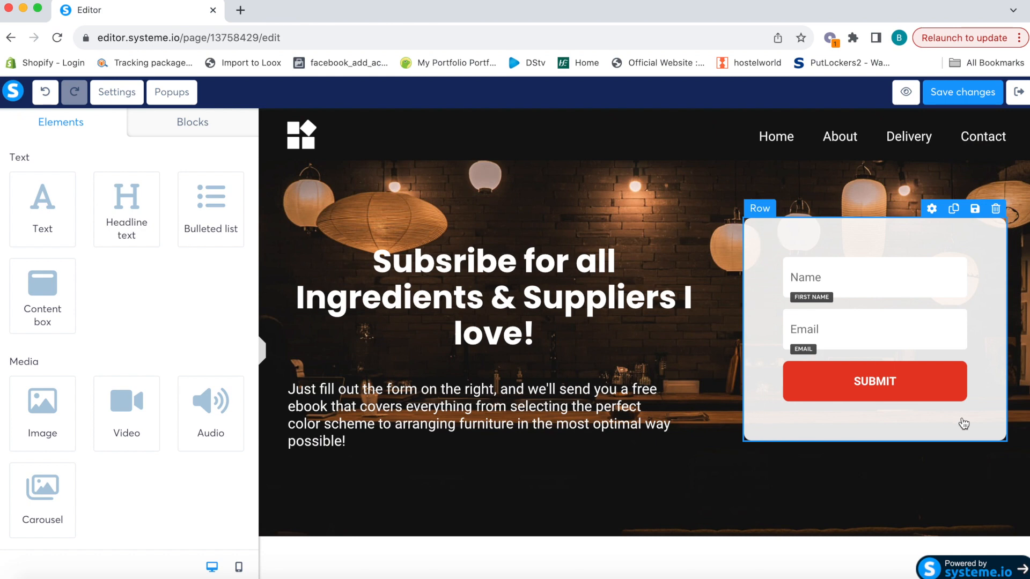
left_click(238, 567)
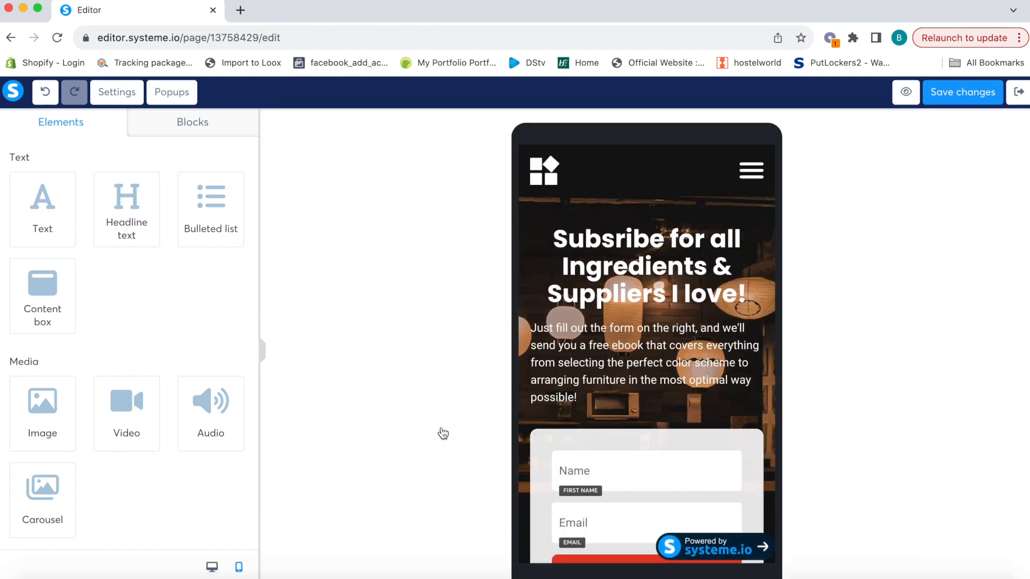
scroll(547, 427, "down", 3)
scroll(623, 307, "up", 3)
left_click(213, 568)
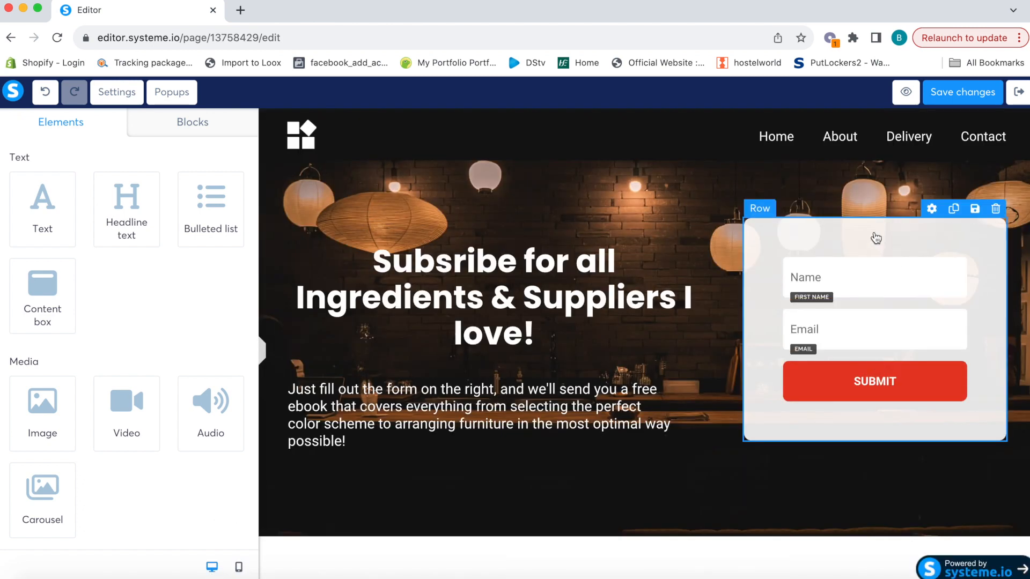
left_click(873, 237)
Set the opt-in form row's padding to 30 top, 30 bottom and 25 left/right
scroll(116, 374, "down", 1)
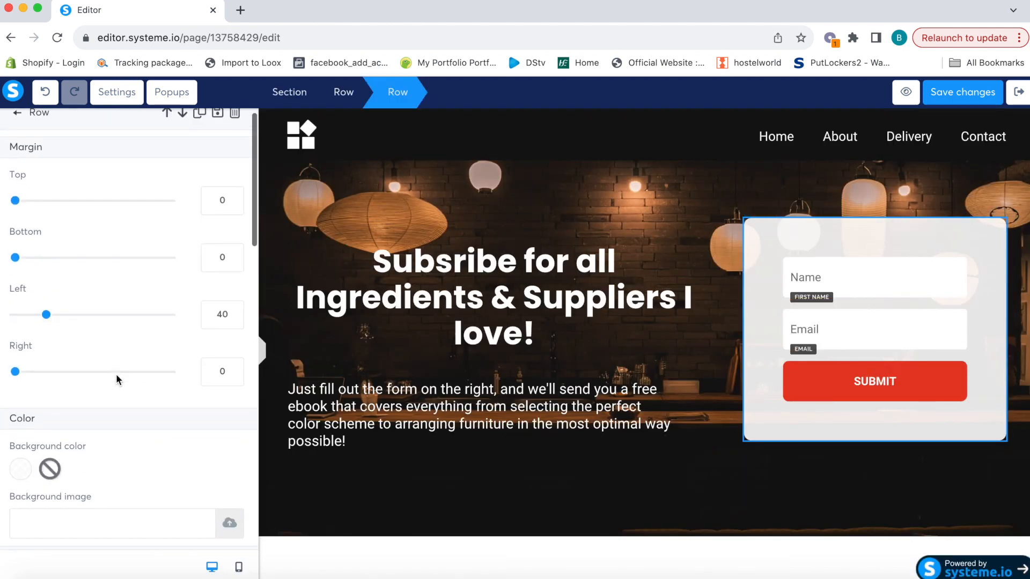
scroll(152, 348, "down", 5)
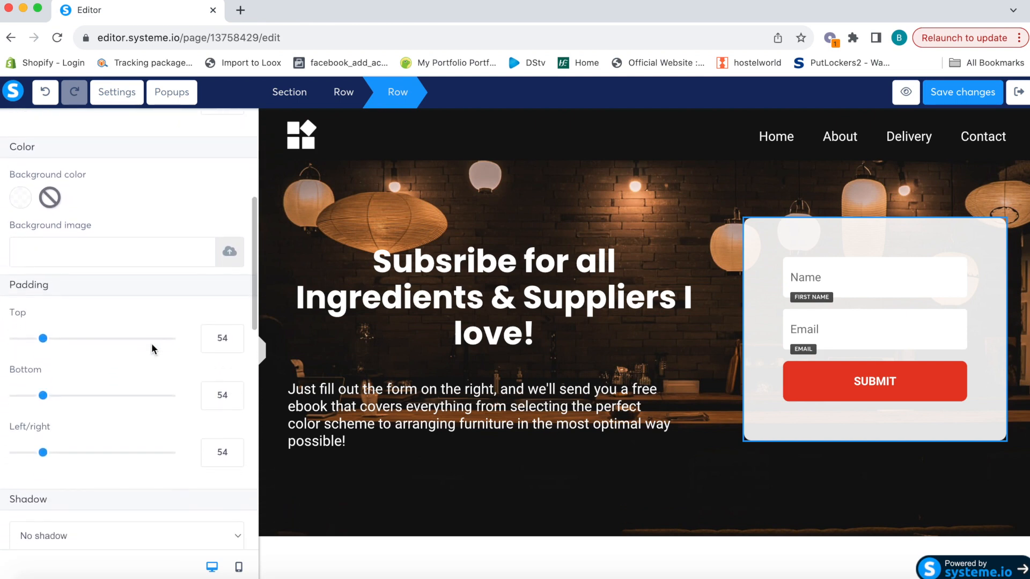
scroll(152, 346, "down", 1)
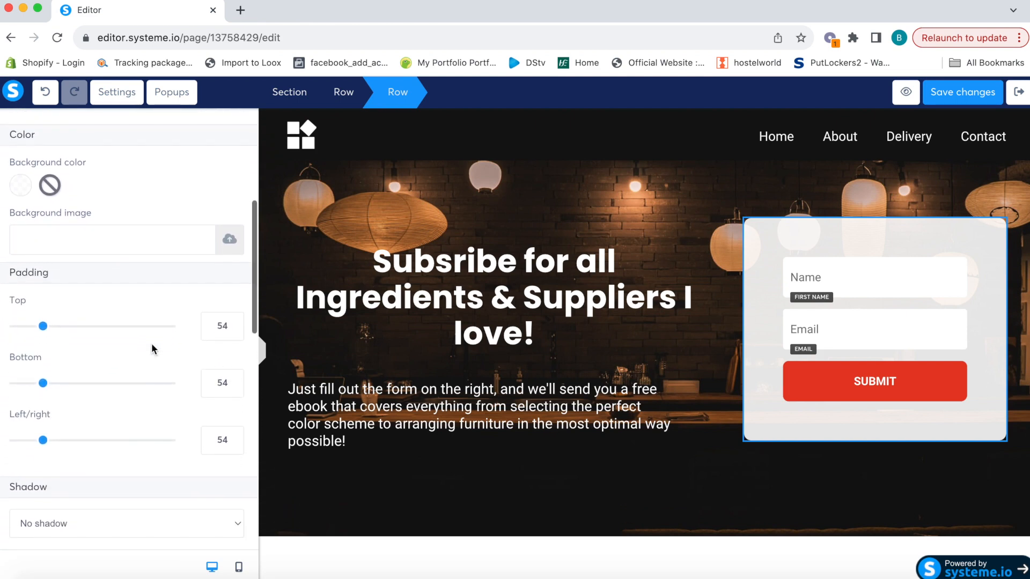
double_click(217, 323)
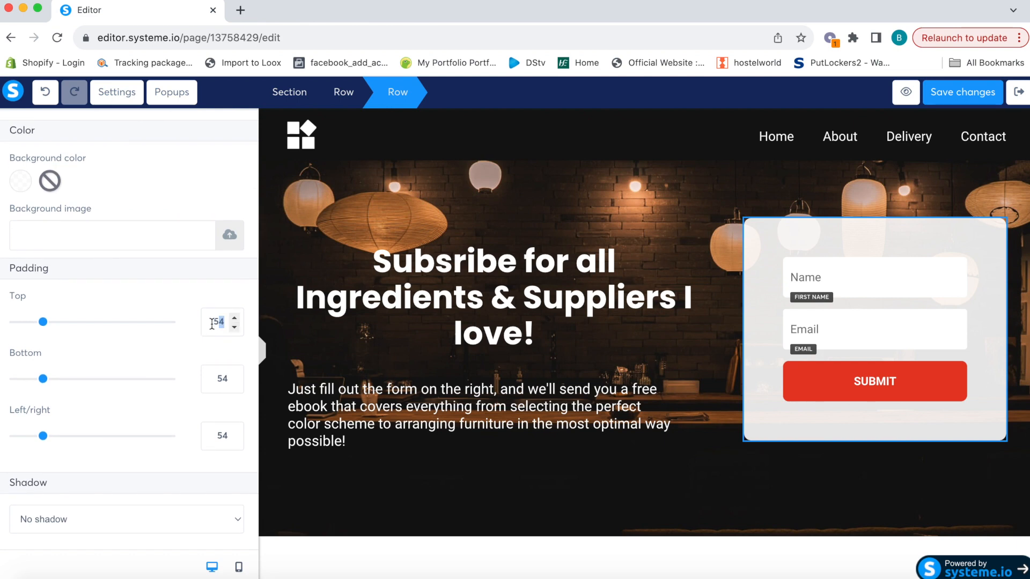
type("30")
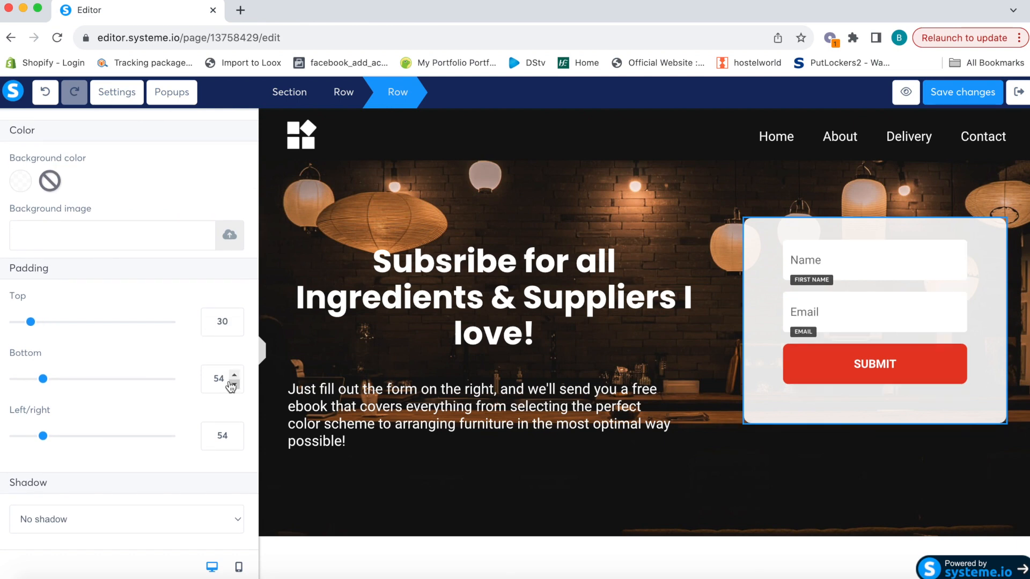
double_click(208, 378)
type("30")
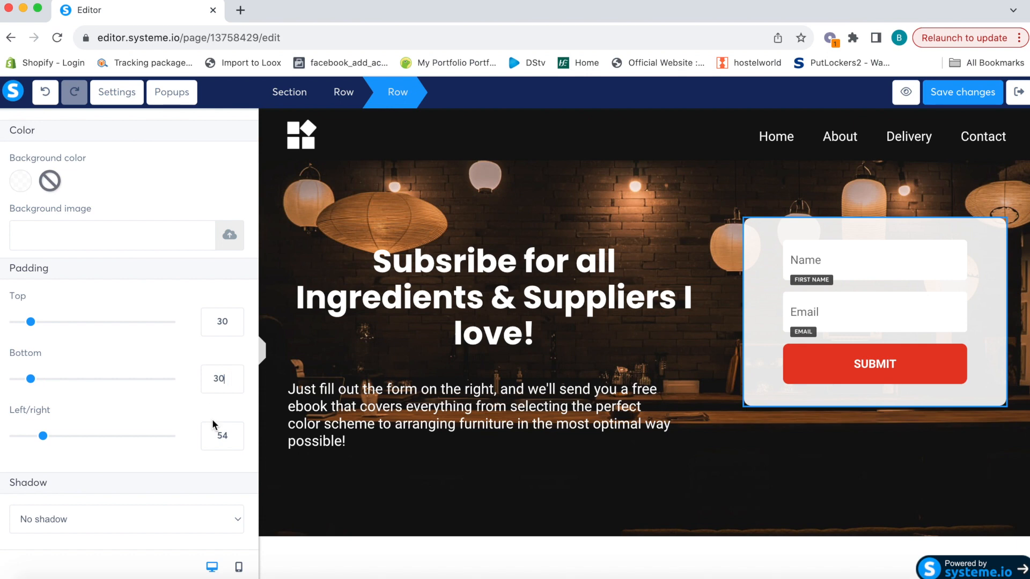
left_click(234, 431)
double_click(225, 435)
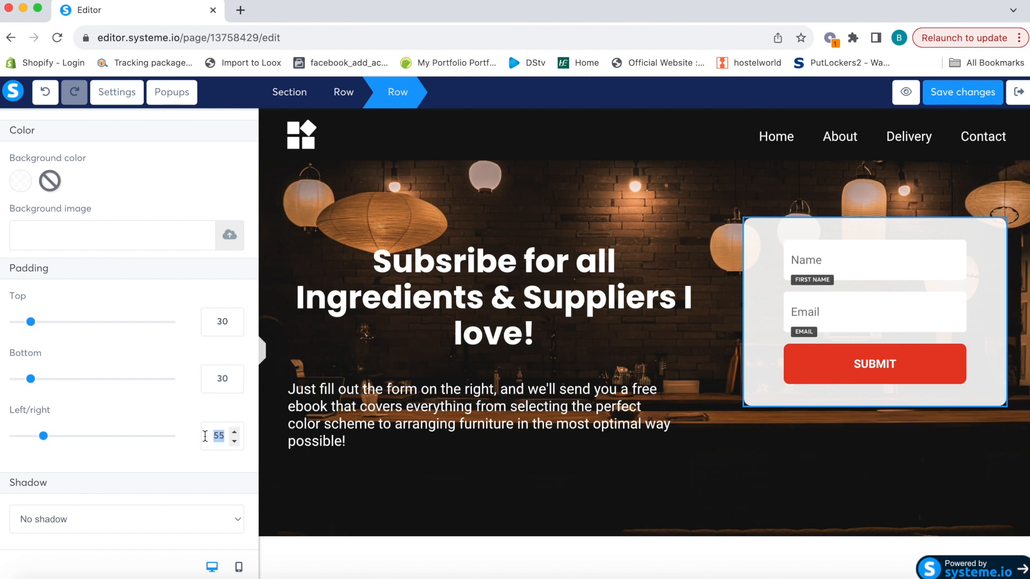
type("25")
left_click(483, 476)
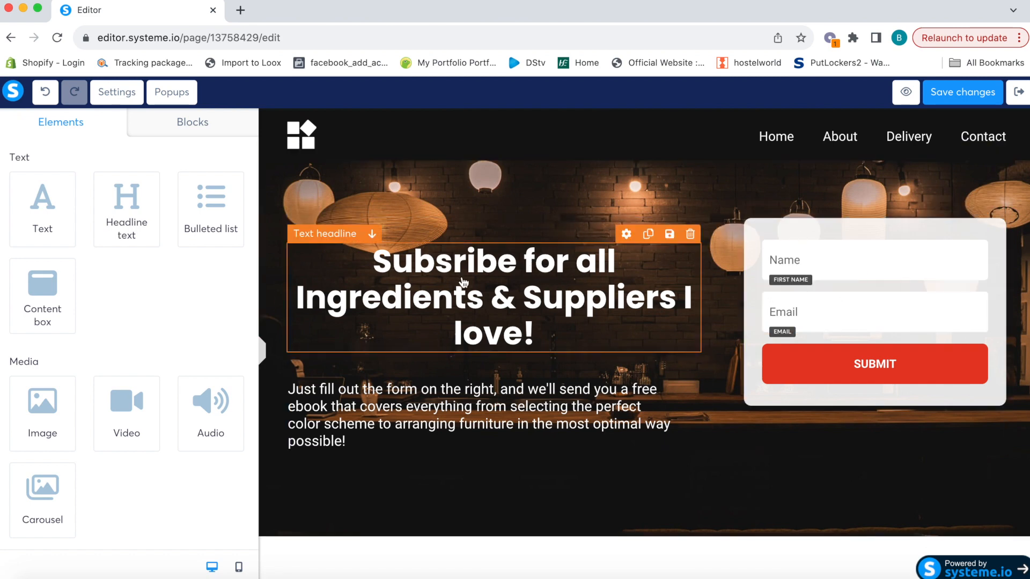
Reduce the headline's top margin from 35 to 20
scroll(94, 257, "down", 2)
scroll(94, 262, "down", 3)
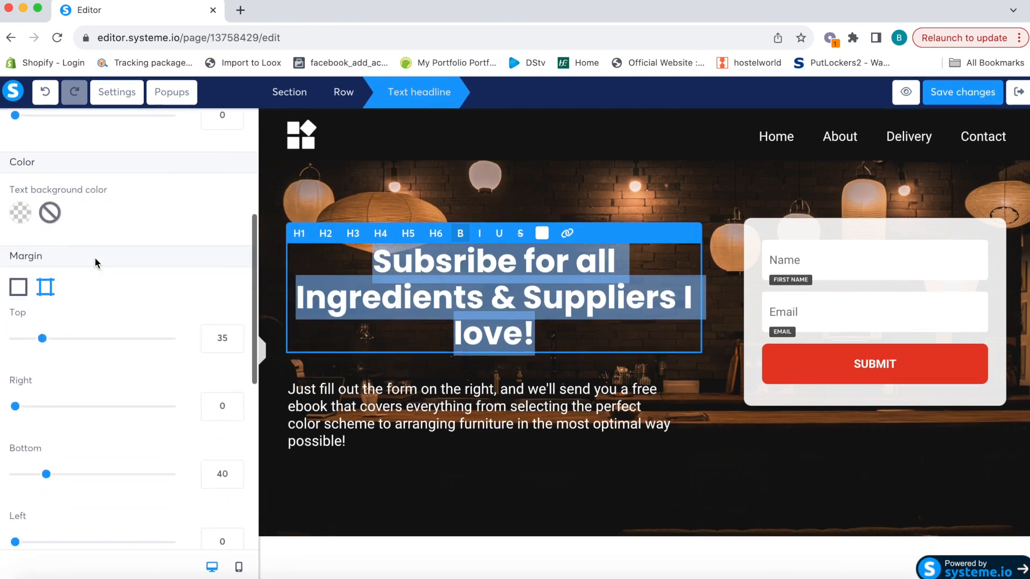
double_click(215, 338)
type("20")
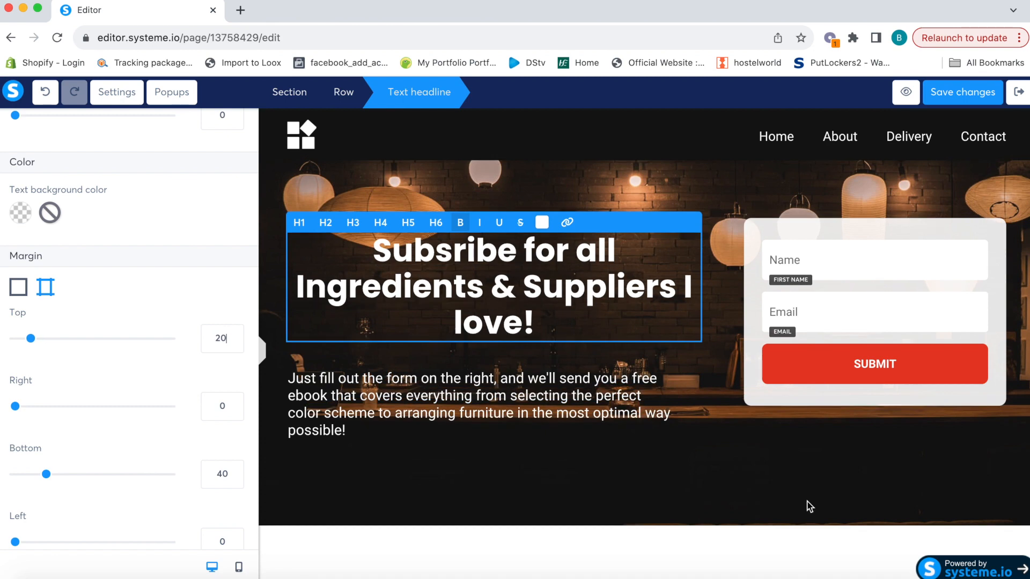
left_click(798, 471)
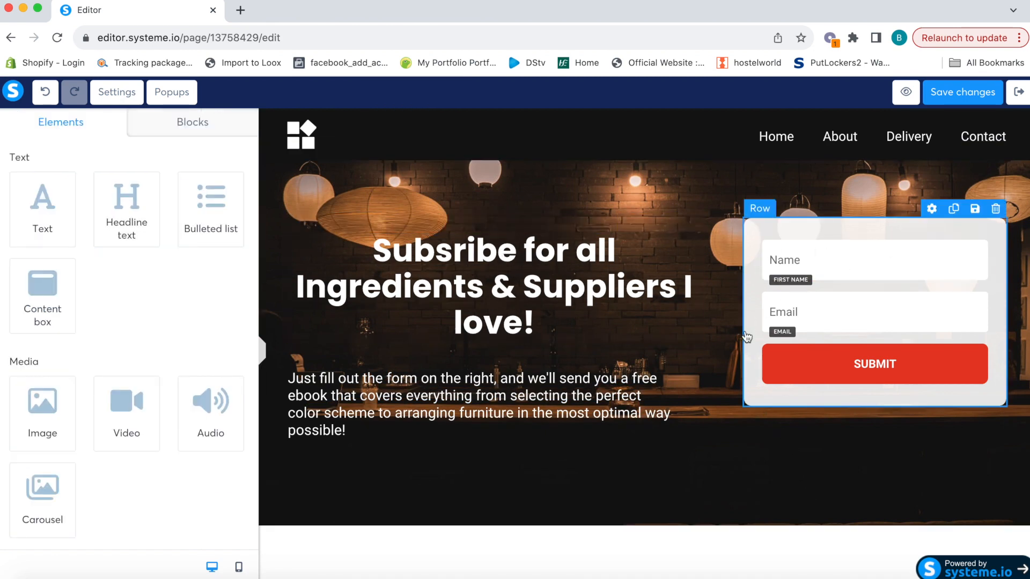
Keep the SUBMIT button's action as Submit form, redirecting to the next step
left_click(838, 368)
left_click(151, 181)
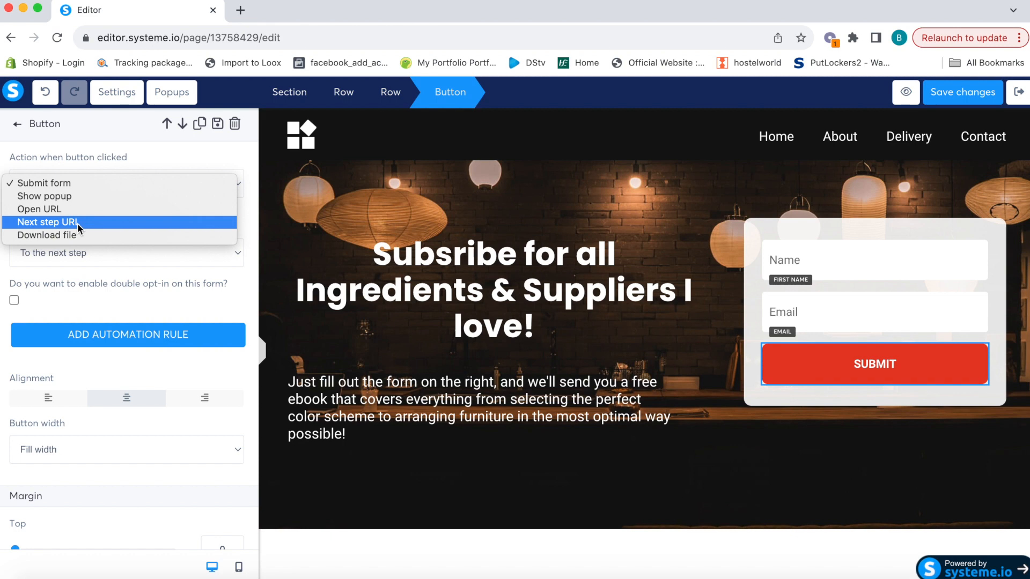
left_click(73, 185)
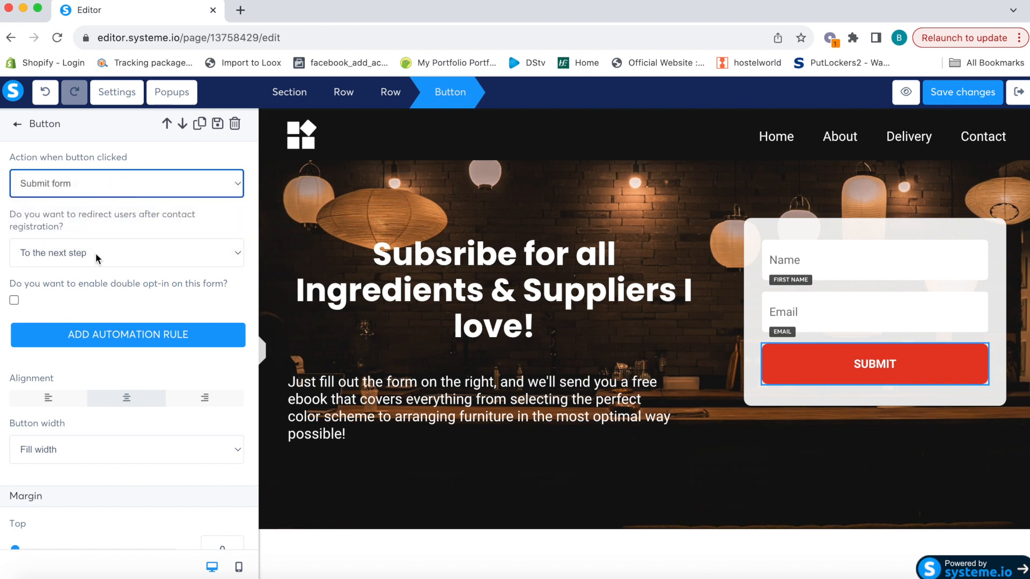
left_click(119, 255)
left_click(119, 256)
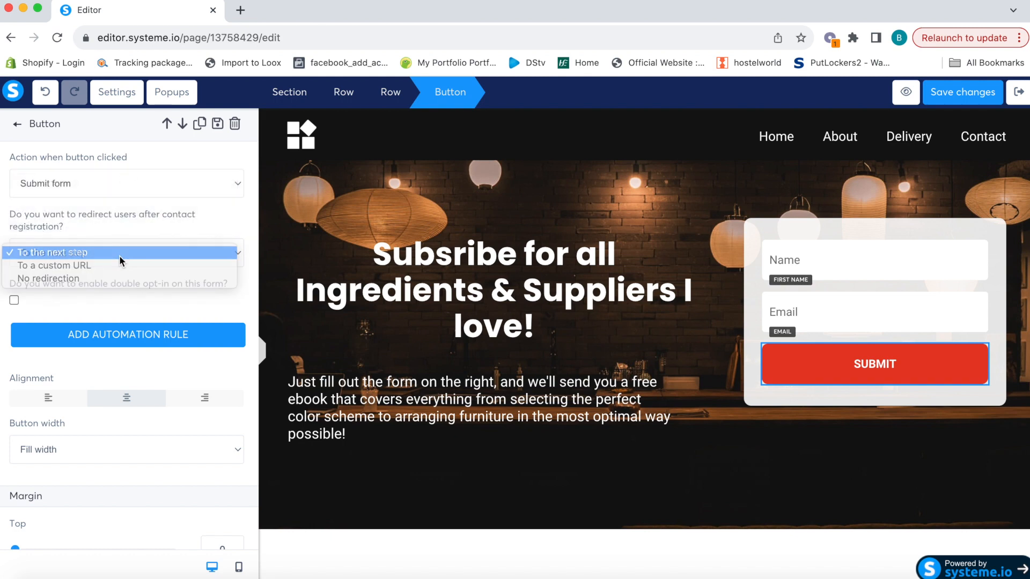
scroll(145, 417, "down", 3)
scroll(144, 423, "down", 1)
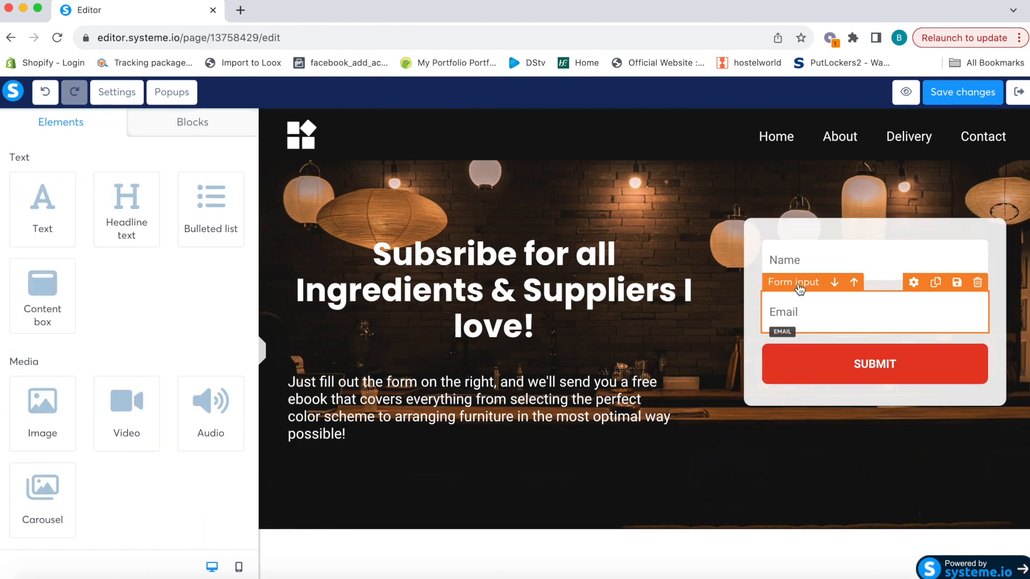
Change the form's Name field input type to First name
left_click(824, 258)
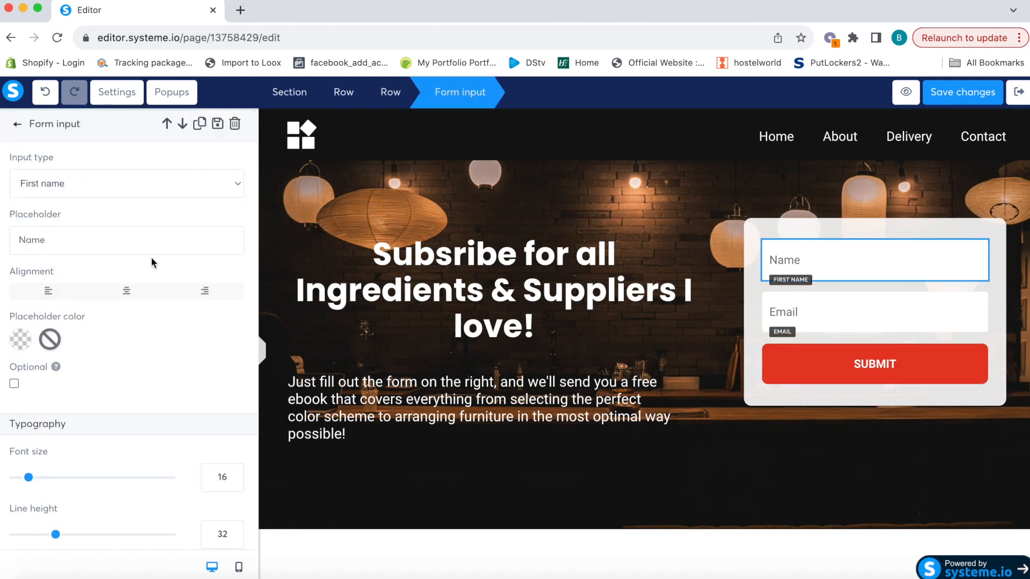
left_click(144, 187)
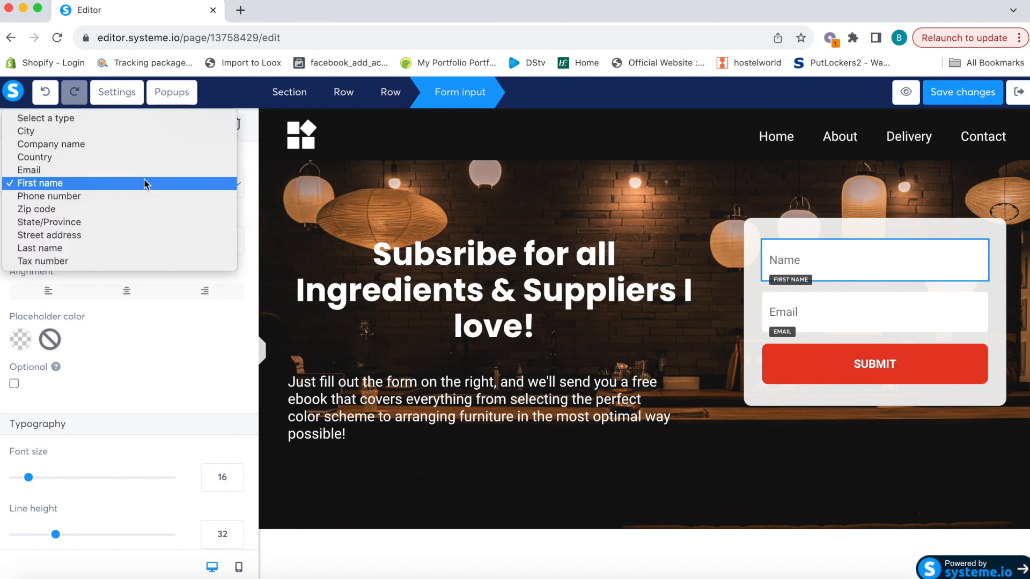
left_click(126, 156)
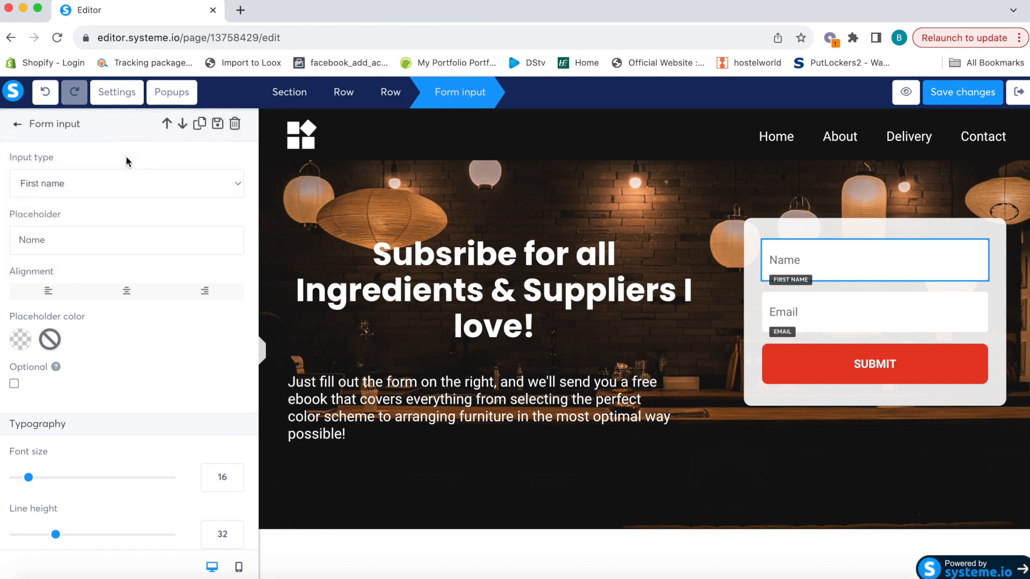
left_click(111, 184)
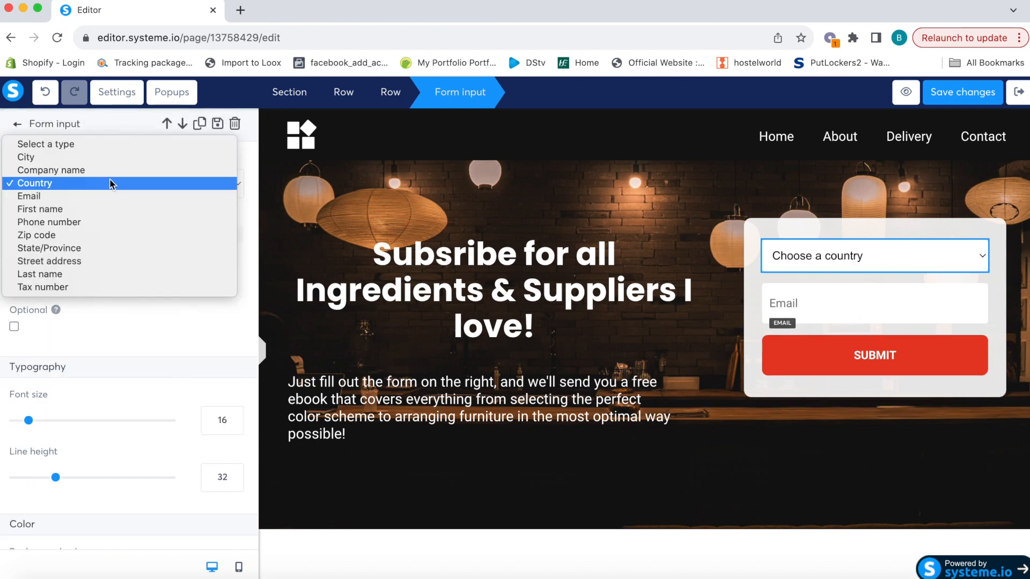
left_click(90, 205)
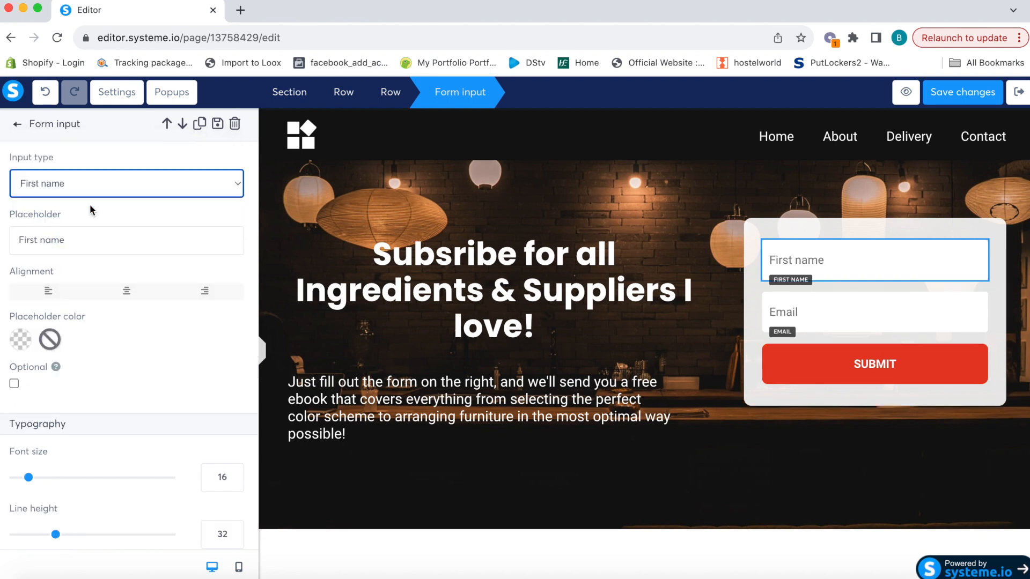
scroll(134, 390, "down", 1)
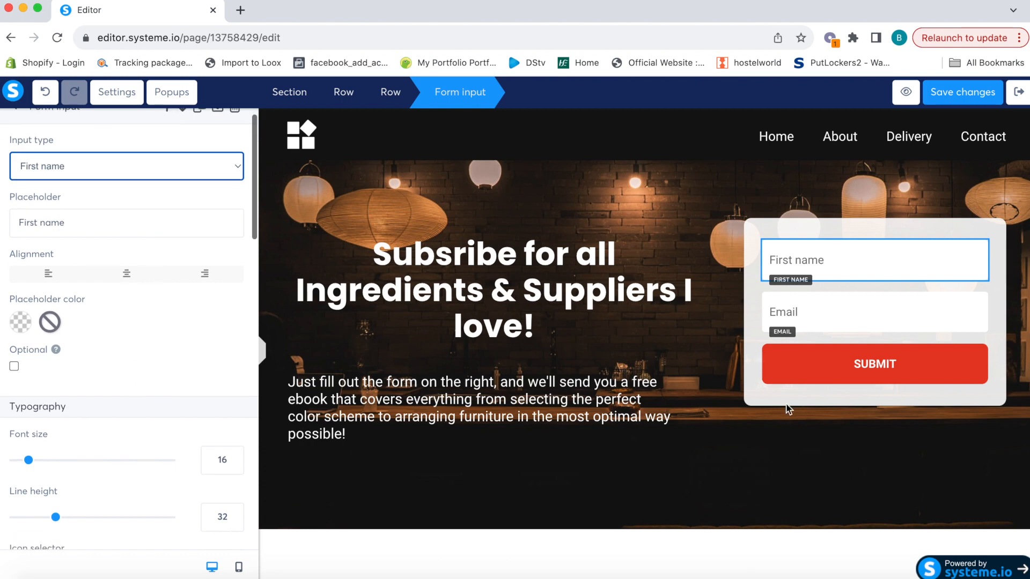
left_click(811, 311)
Set the Email field's background colour to white
left_click(786, 314)
scroll(124, 337, "down", 2)
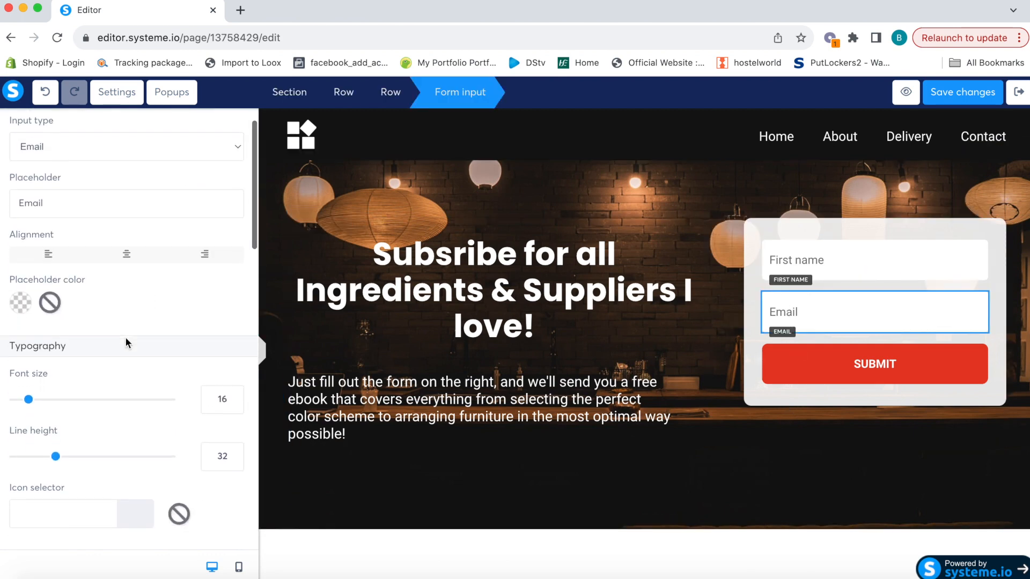
scroll(108, 297, "down", 5)
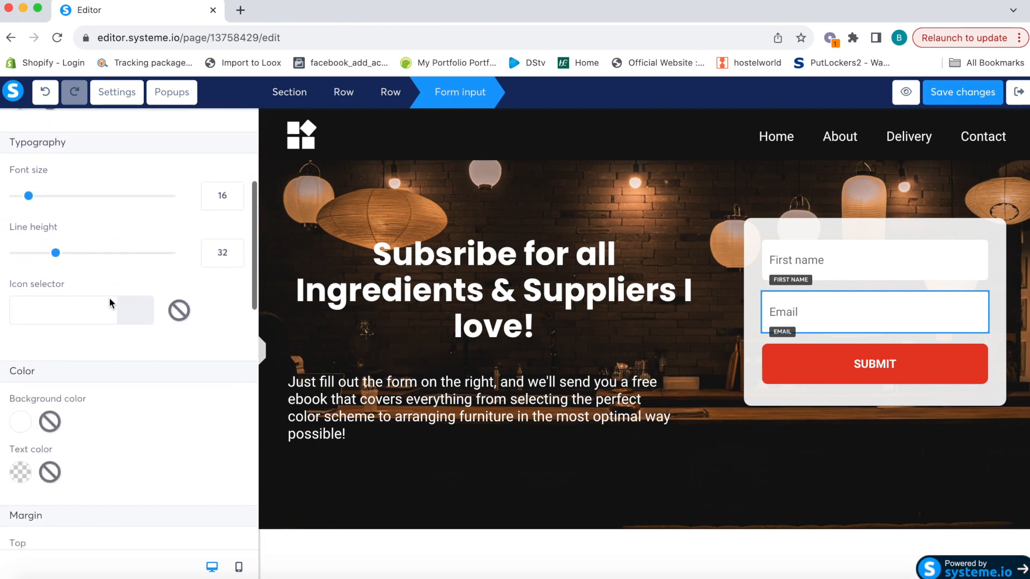
scroll(34, 417, "down", 5)
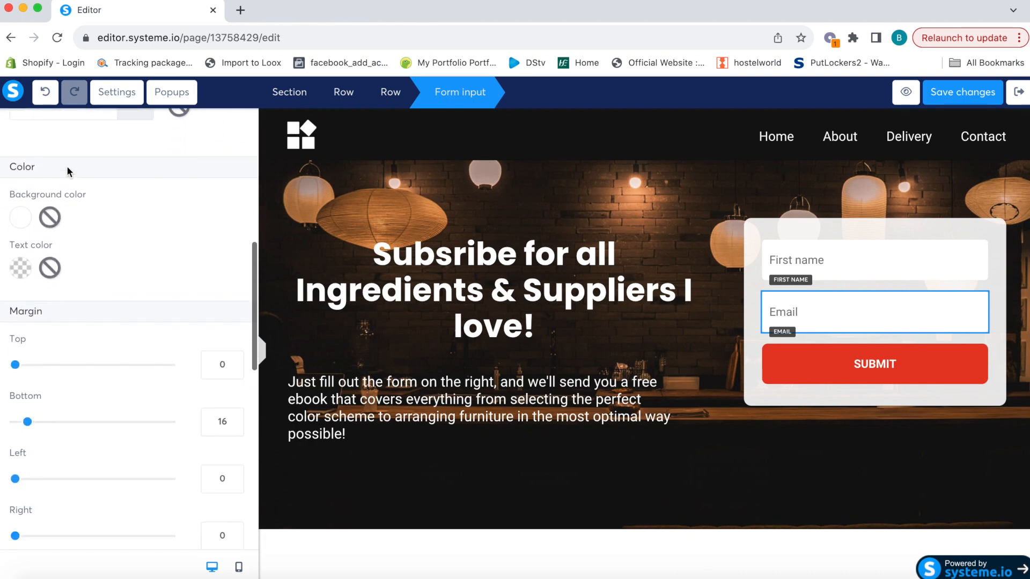
left_click(21, 218)
left_click(171, 311)
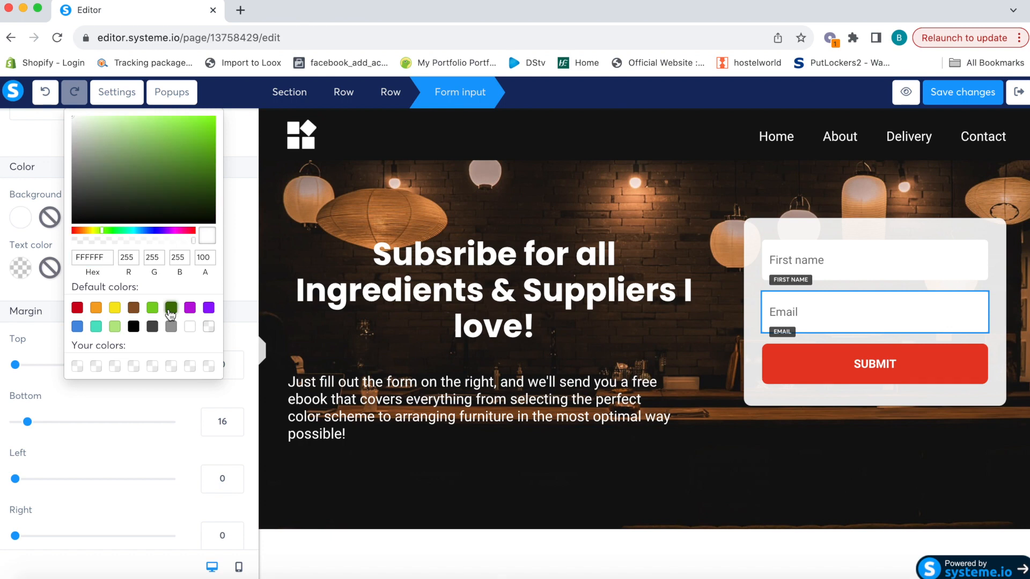
left_click(191, 327)
scroll(236, 268, "down", 7)
left_click(58, 355)
scroll(150, 426, "down", 7)
scroll(149, 425, "up", 10)
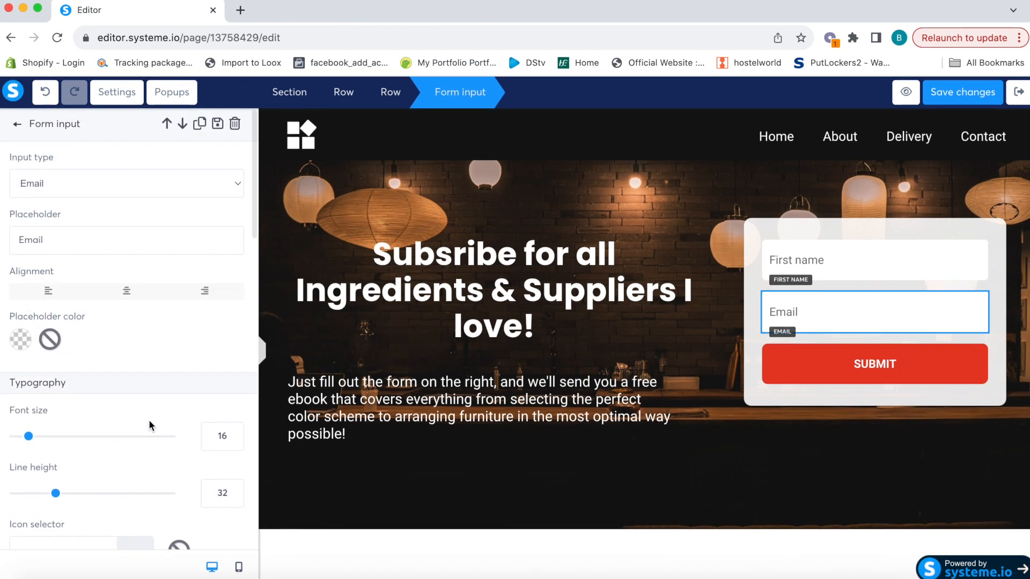
left_click(735, 189)
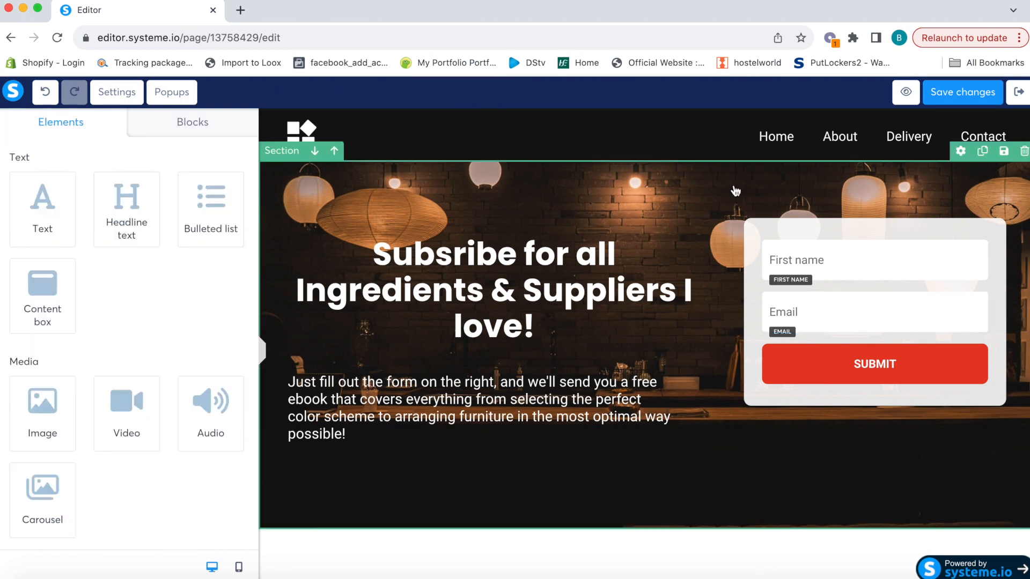
Delete the header logo and the navigation header section from the squeeze page
left_click(725, 137)
left_click(558, 138)
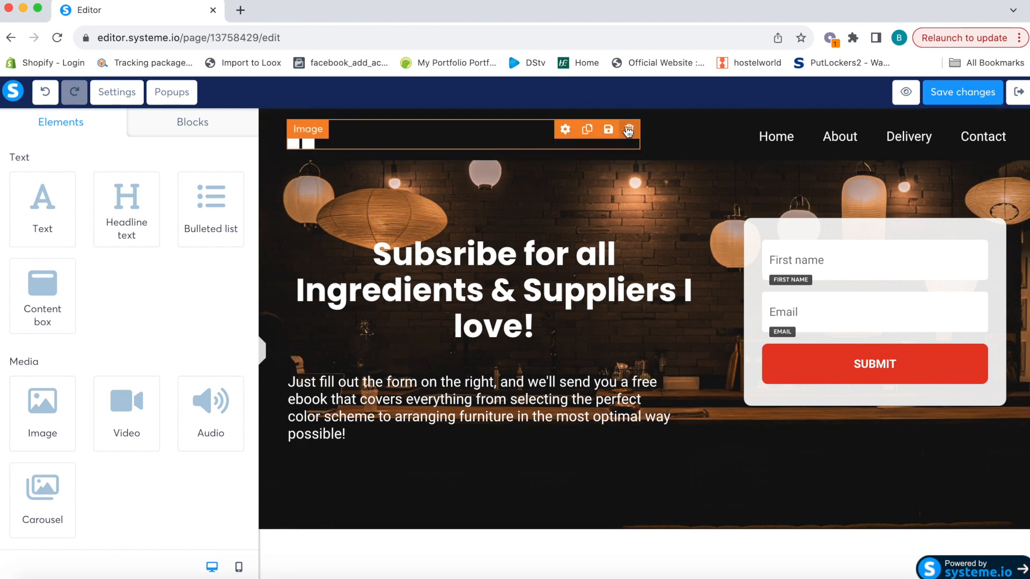
left_click(630, 130)
left_click(634, 123)
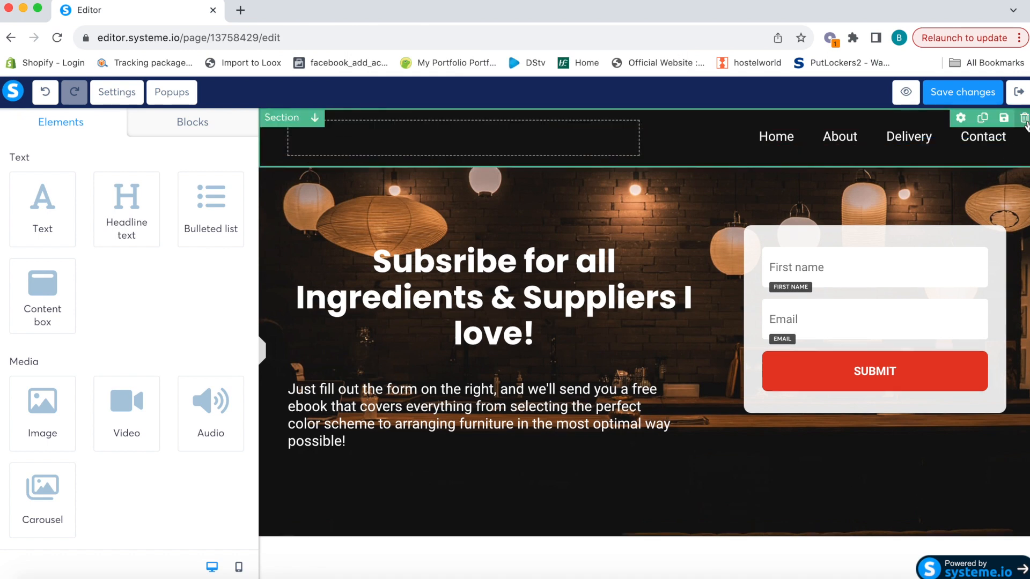
left_click(1025, 119)
left_click(641, 119)
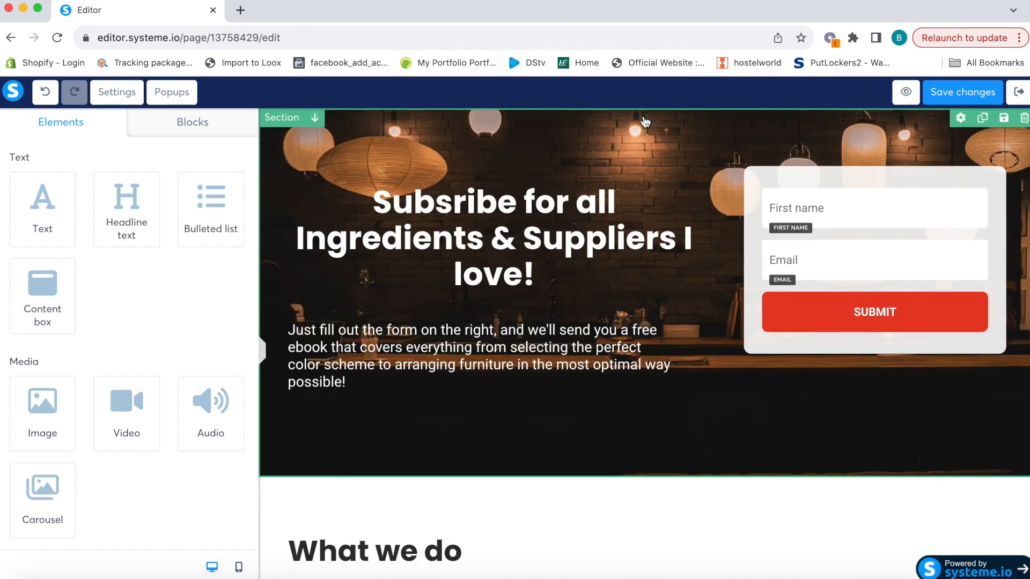
Delete the What we do, Our services, It's simpler than you think and Client testimonials sections
scroll(705, 311, "down", 4)
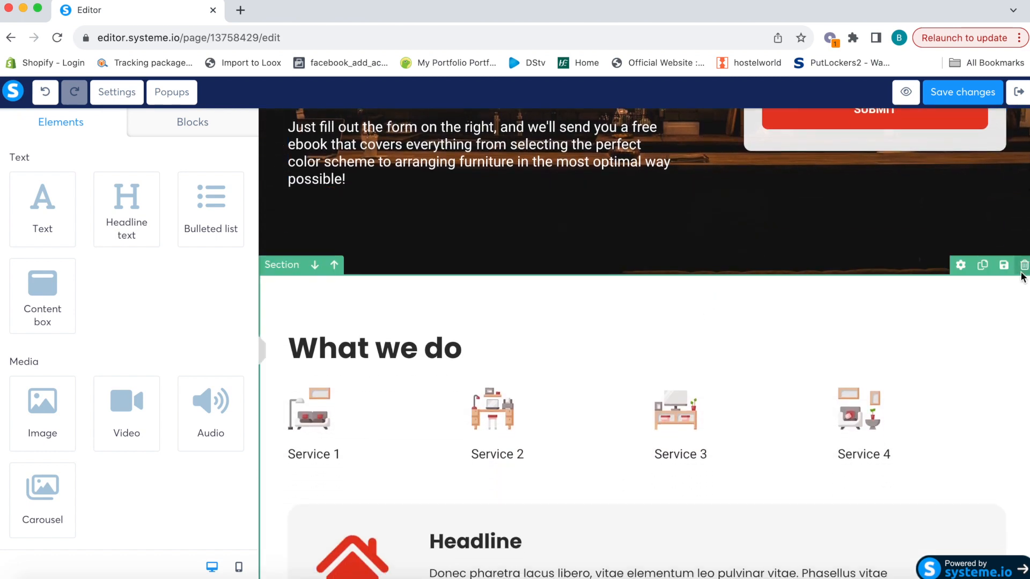
left_click(1022, 267)
left_click(640, 119)
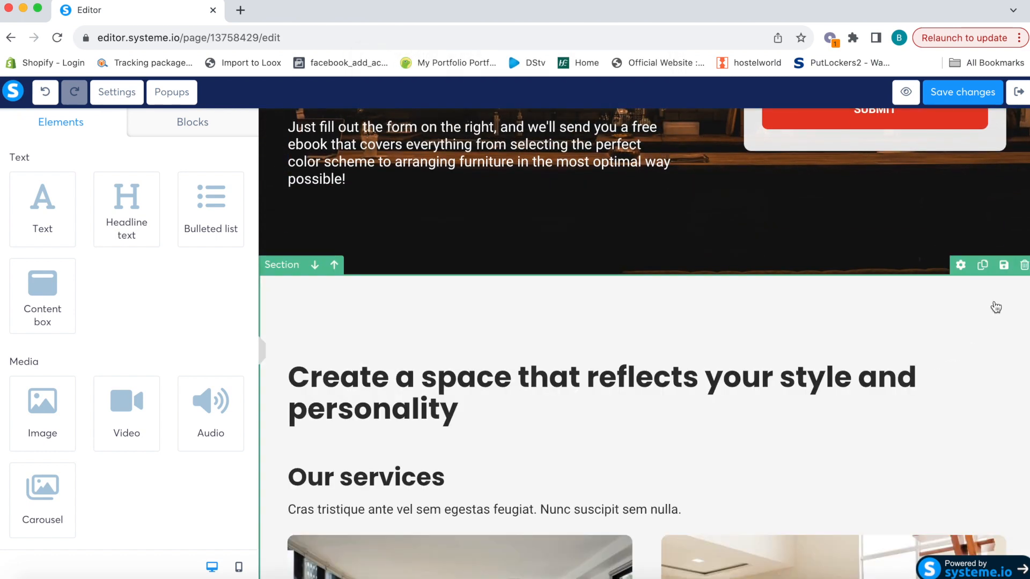
left_click(1024, 265)
left_click(640, 119)
left_click(1023, 265)
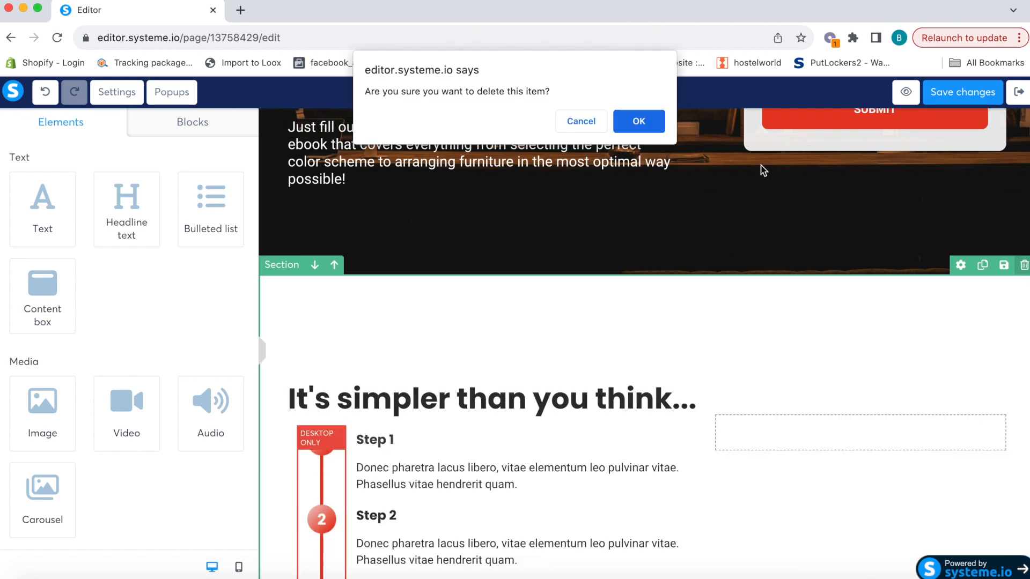
left_click(637, 122)
left_click(1024, 265)
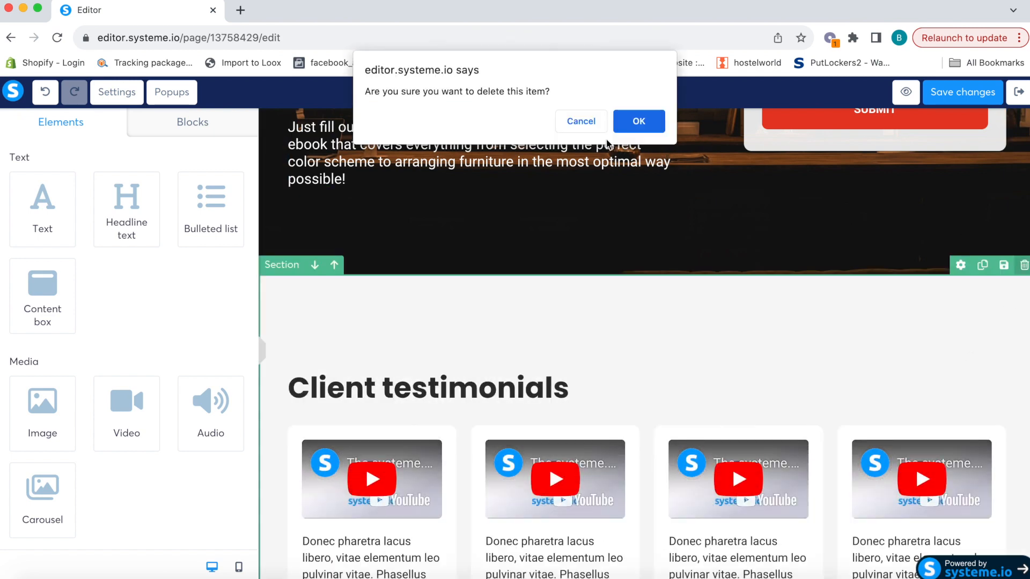
left_click(638, 121)
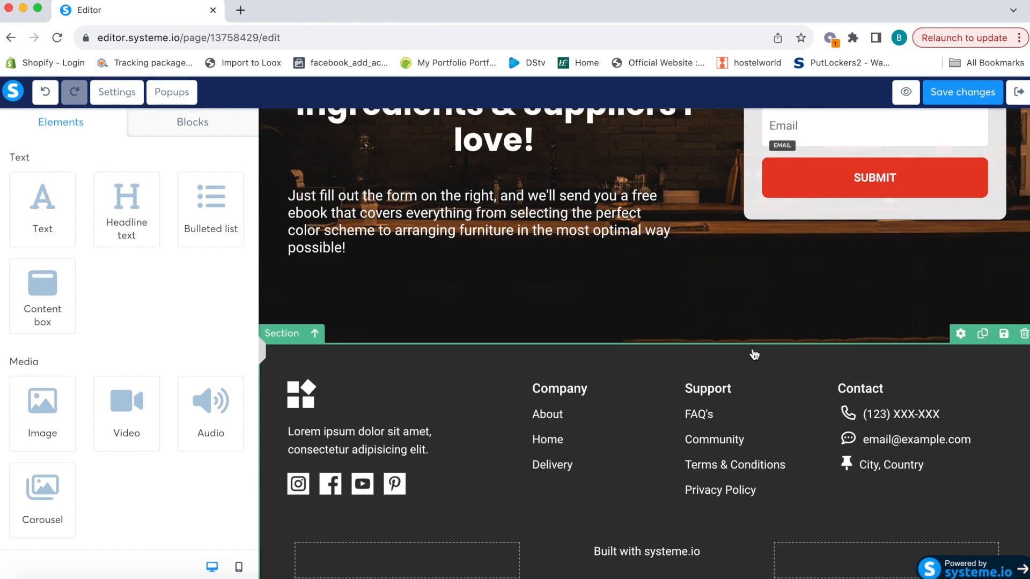
Place a Video block, with the default systeme.io Logo video, between the hero section and footer
scroll(754, 354, "up", 3)
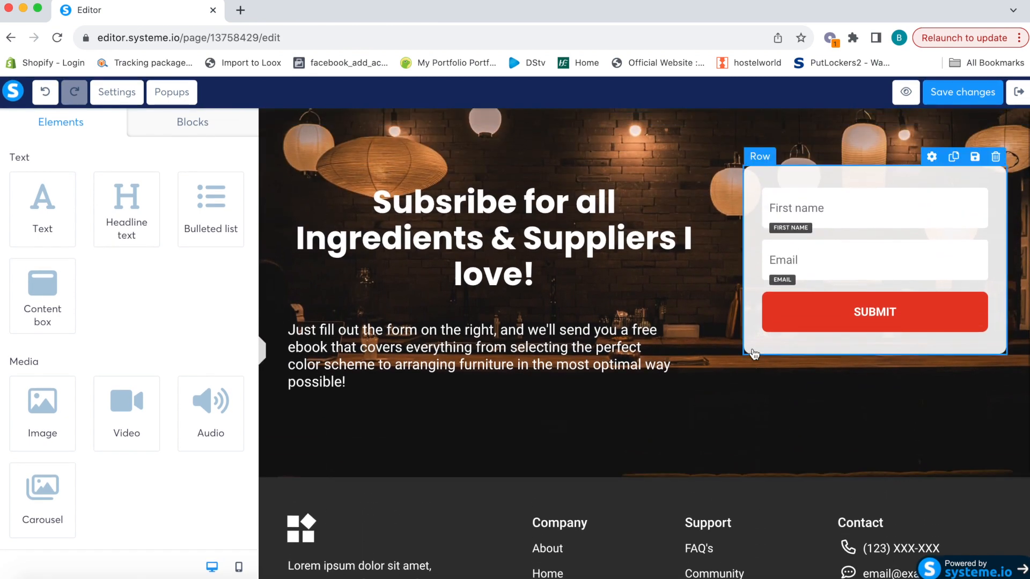
scroll(708, 429, "down", 3)
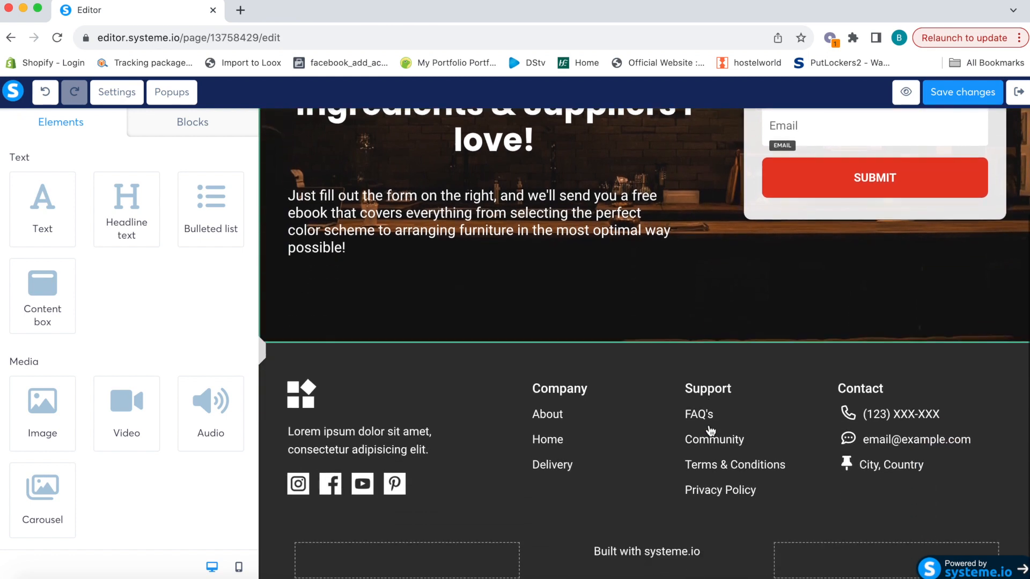
scroll(711, 431, "up", 3)
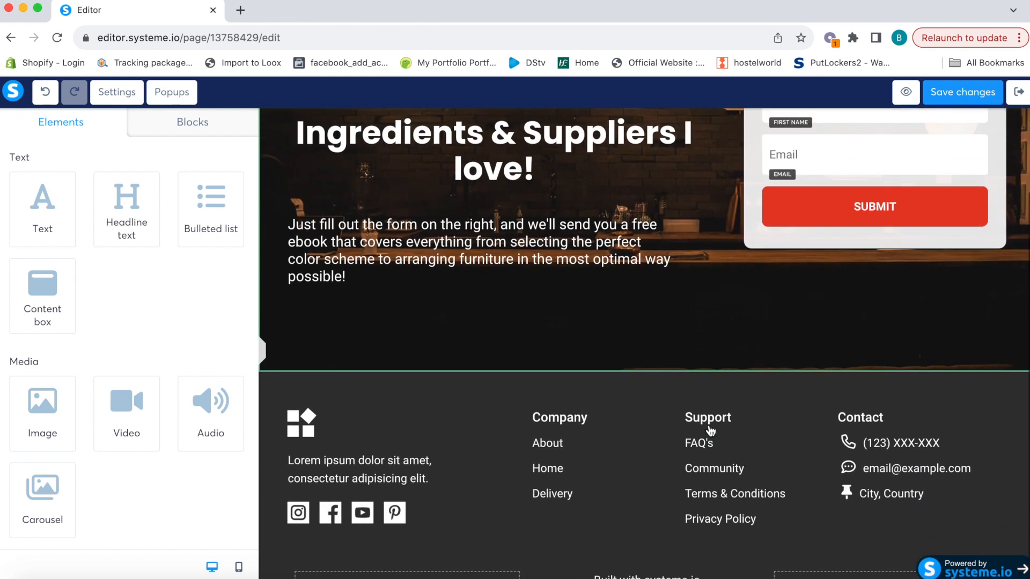
scroll(711, 430, "down", 1)
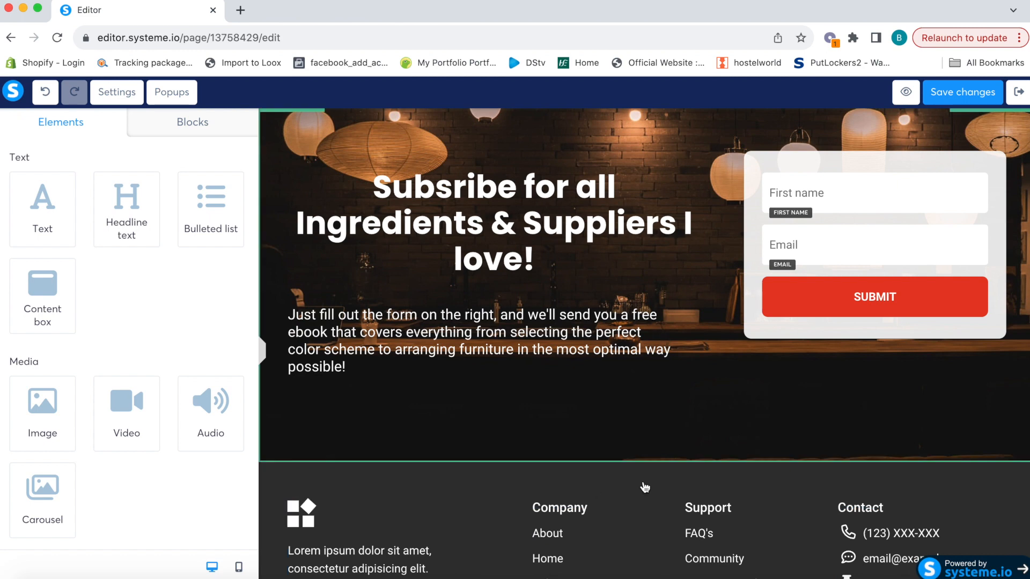
scroll(174, 387, "down", 2)
scroll(175, 387, "down", 3)
scroll(177, 385, "up", 5)
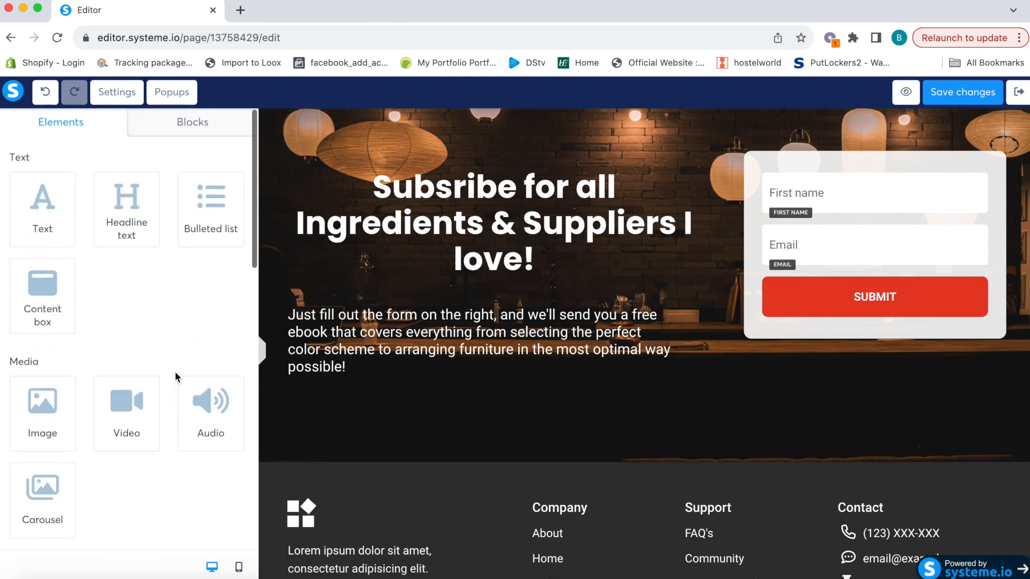
left_click_drag(118, 421, 437, 432)
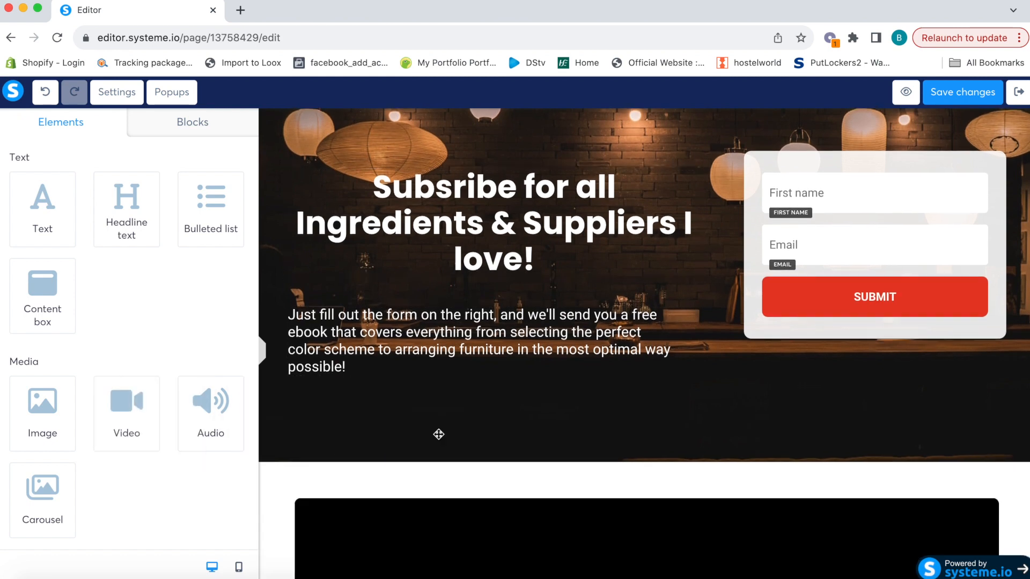
scroll(544, 456, "down", 3)
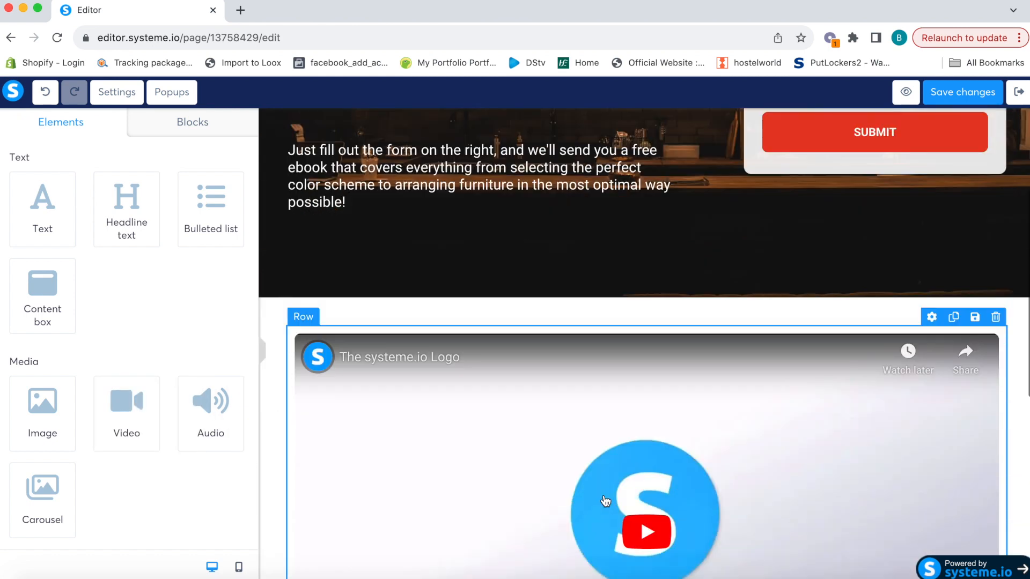
left_click(538, 406)
scroll(537, 402, "down", 3)
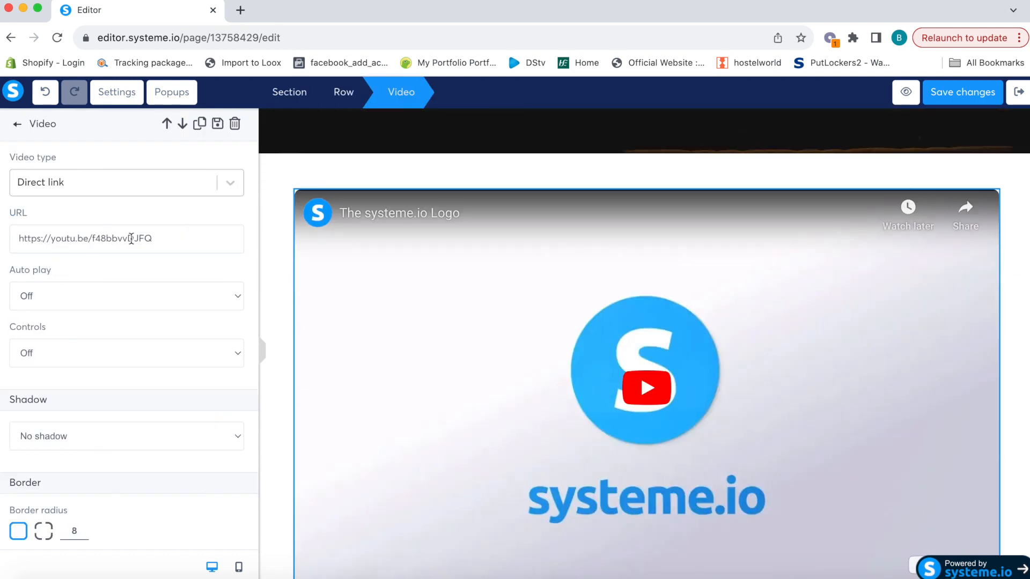
left_click_drag(164, 238, 7, 238)
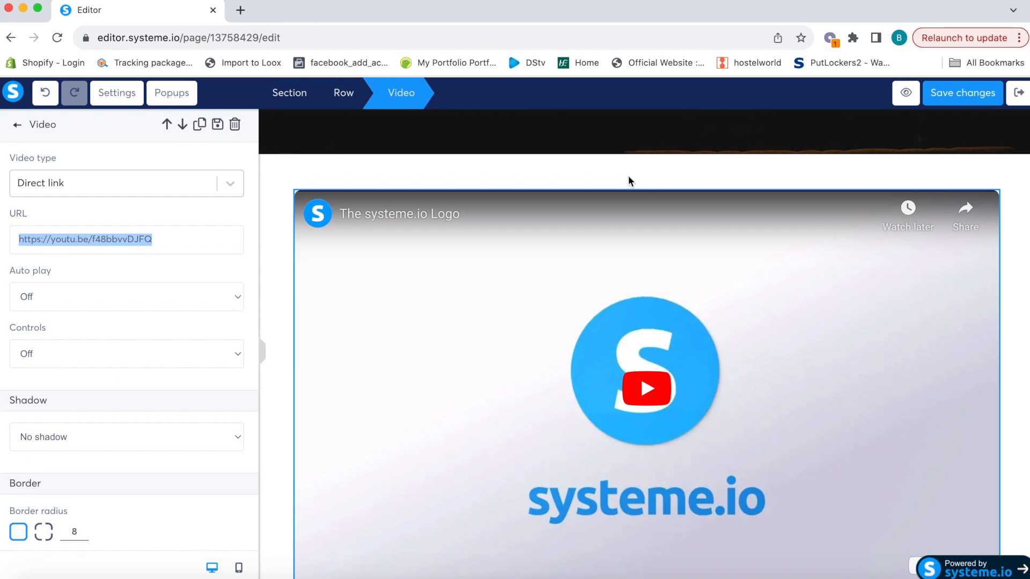
left_click(349, 175)
scroll(544, 219, "up", 3)
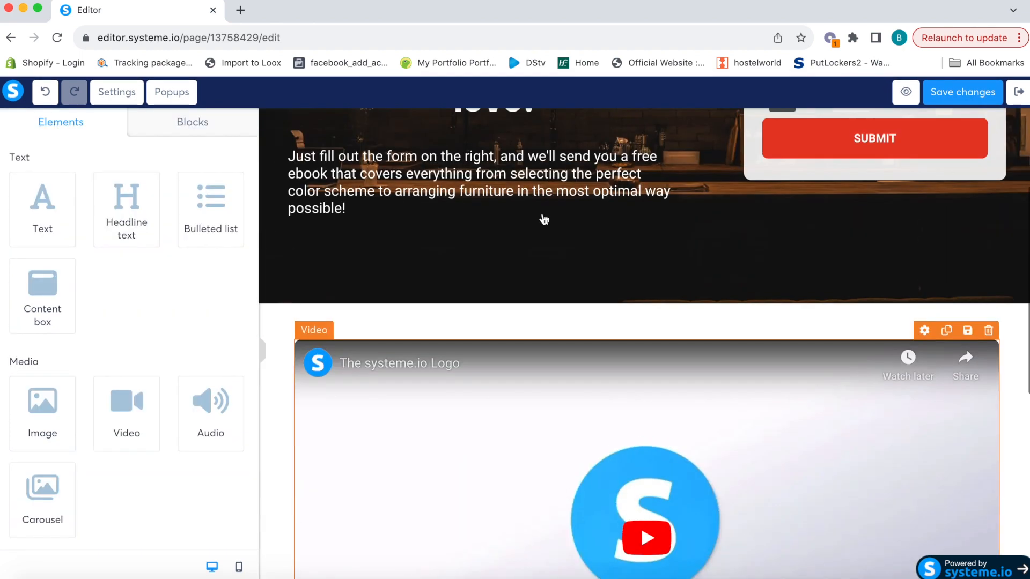
scroll(514, 300, "up", 3)
scroll(497, 439, "down", 6)
left_click(496, 435)
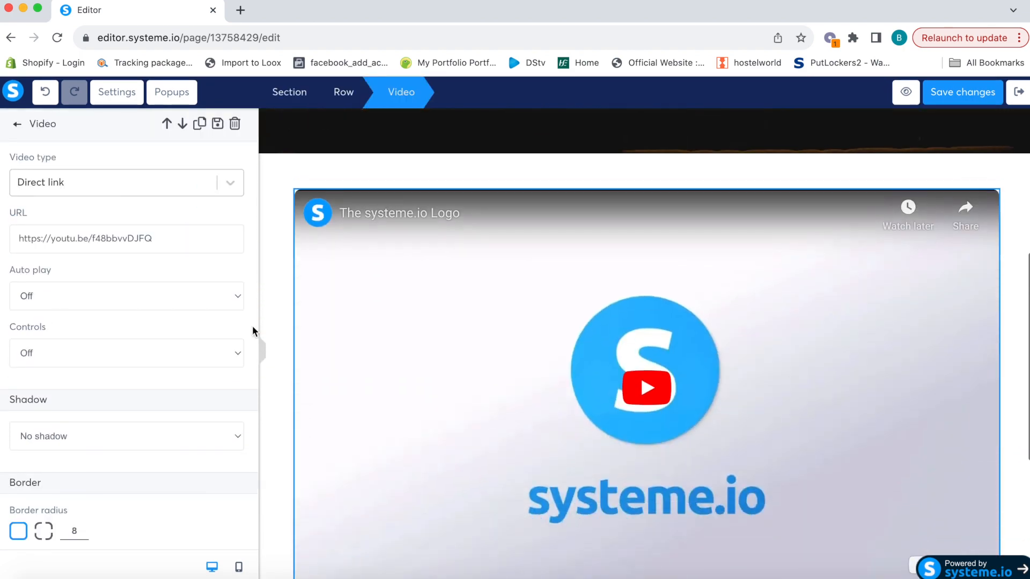
left_click(100, 294)
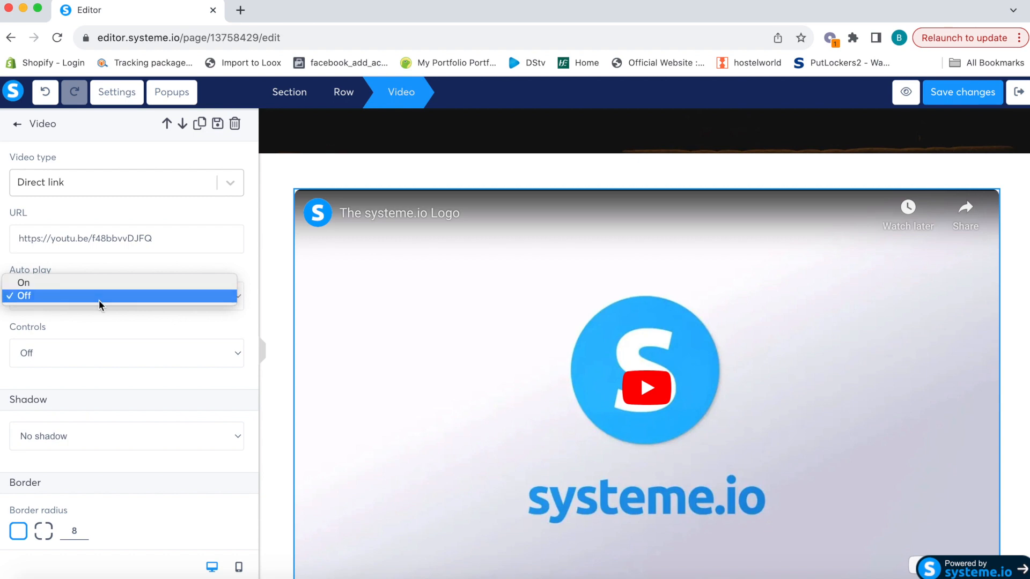
left_click(100, 297)
left_click(586, 189)
scroll(589, 190, "up", 2)
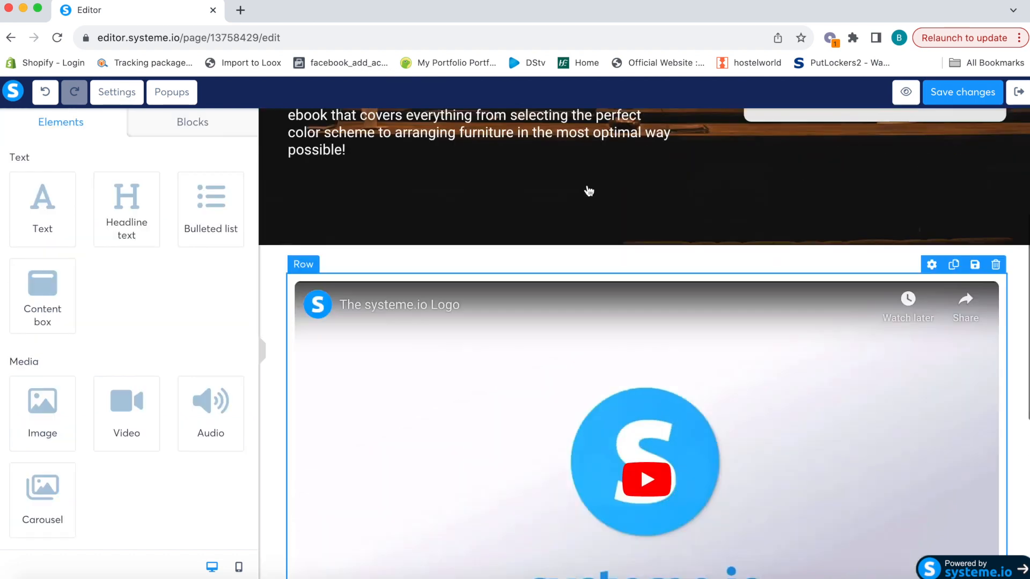
scroll(589, 191, "up", 4)
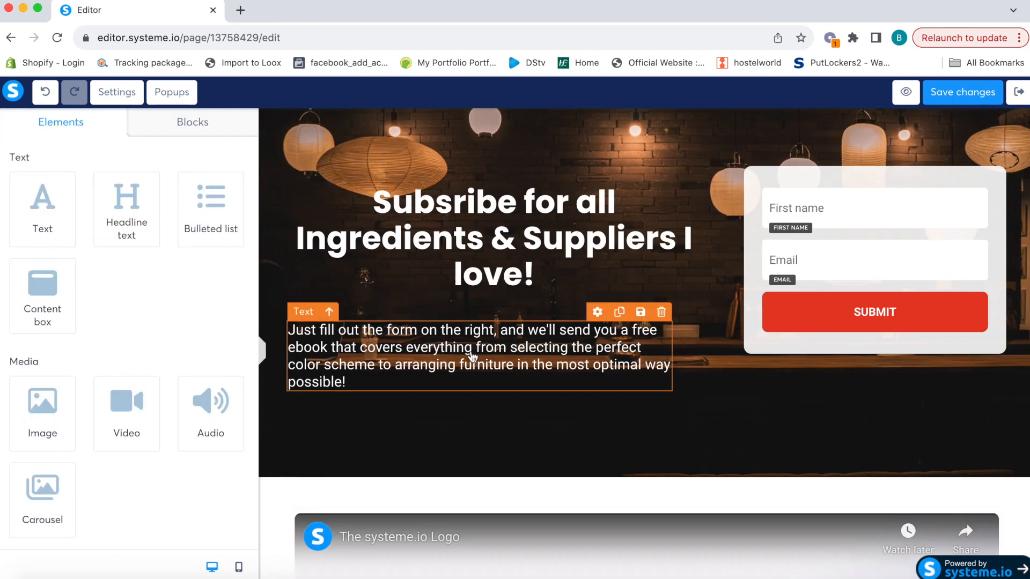
Trim the trailing words so the intro paragraph reads 'Just fill out the form, and…'
scroll(472, 357, "down", 1)
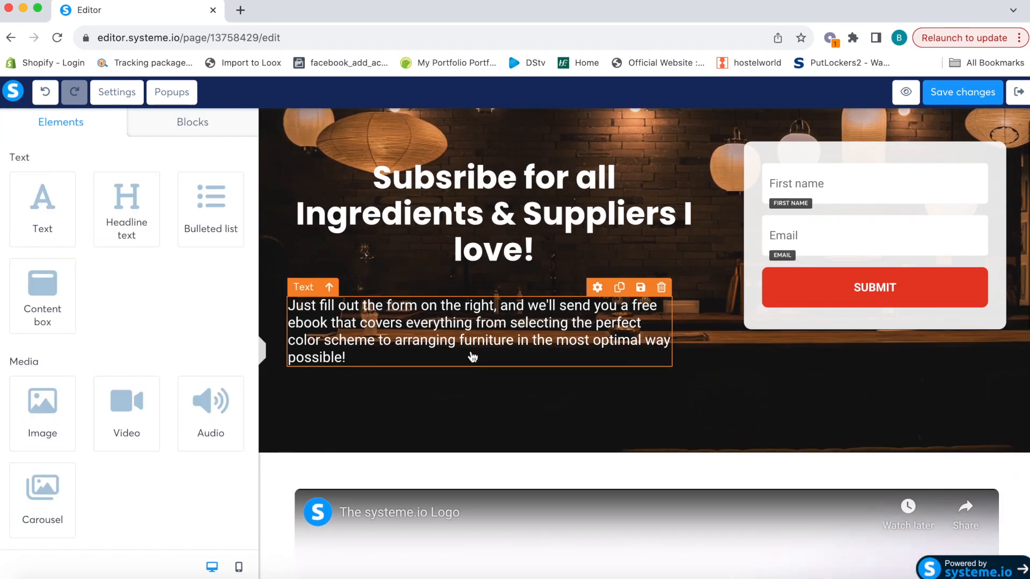
left_click(239, 570)
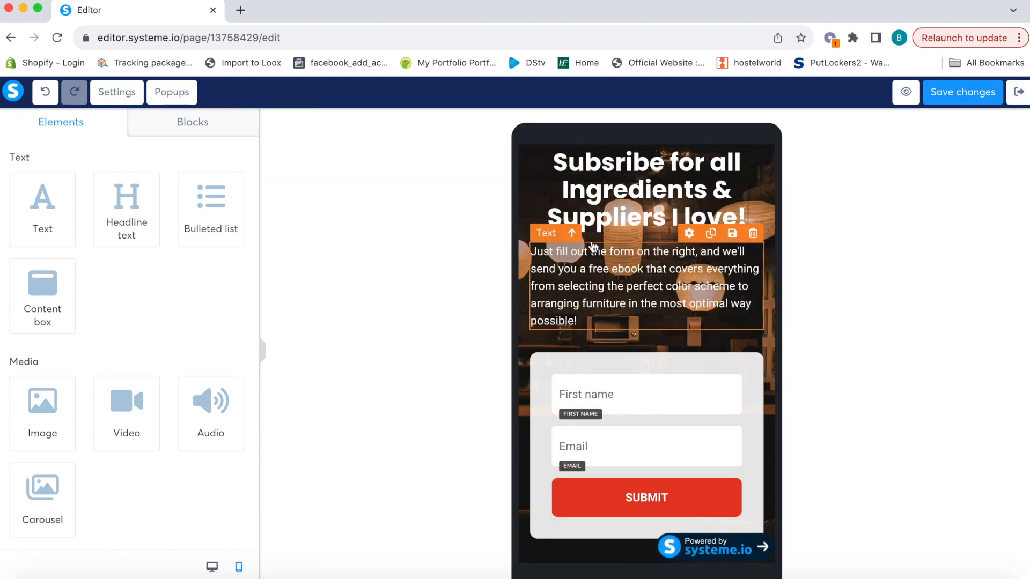
left_click(666, 253)
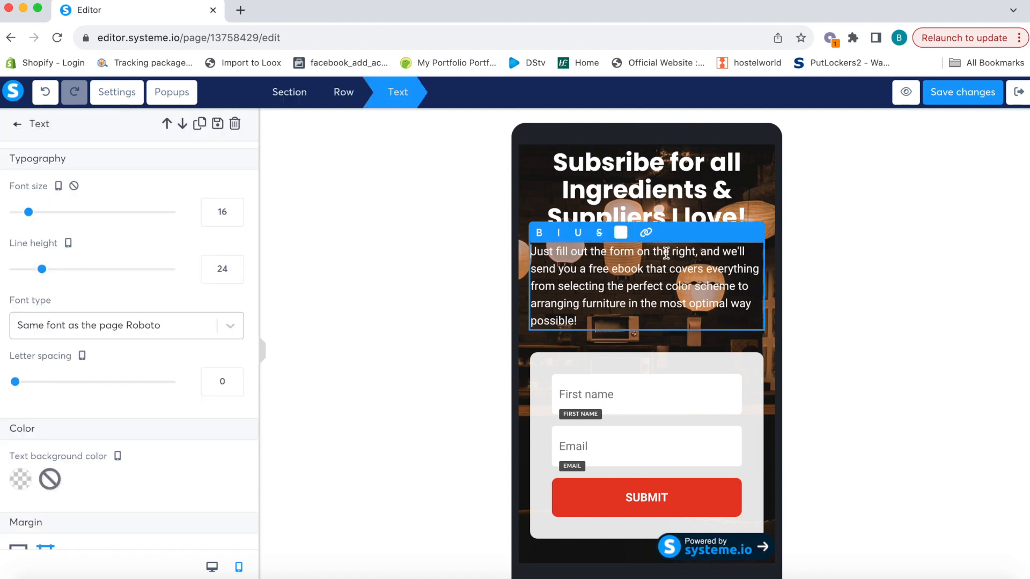
left_click_drag(636, 254, 697, 257)
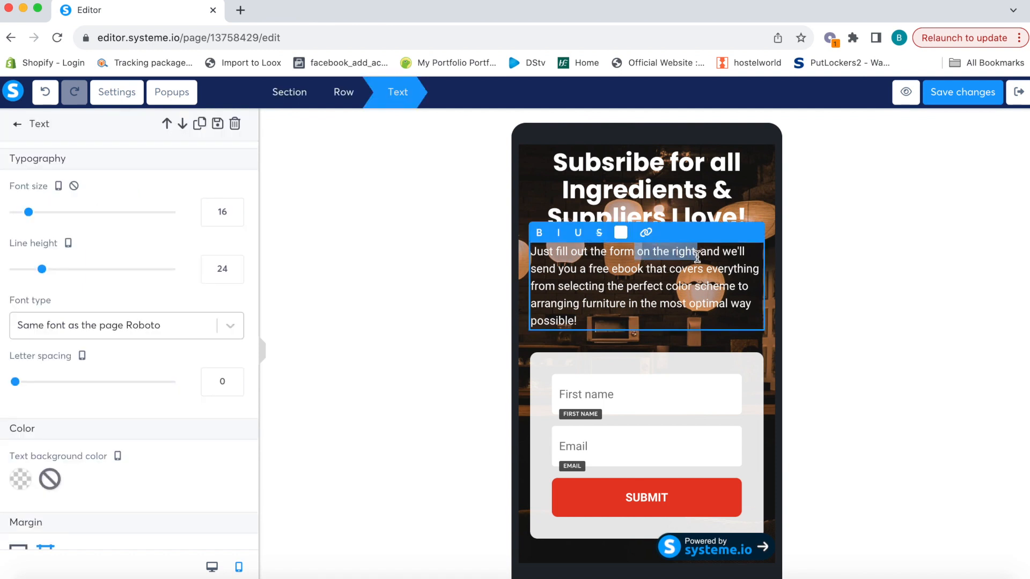
key("BackSpace")
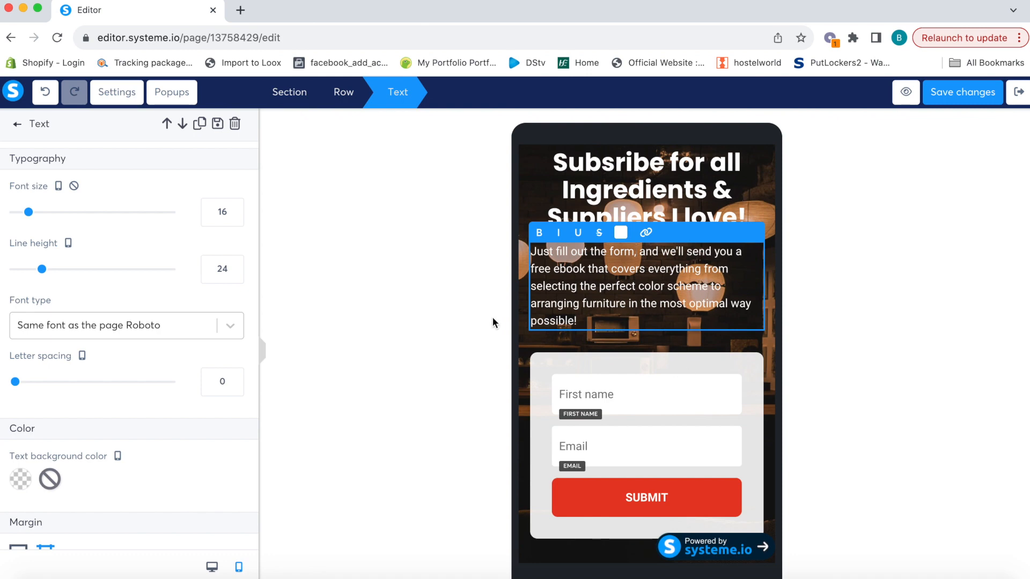
left_click(212, 567)
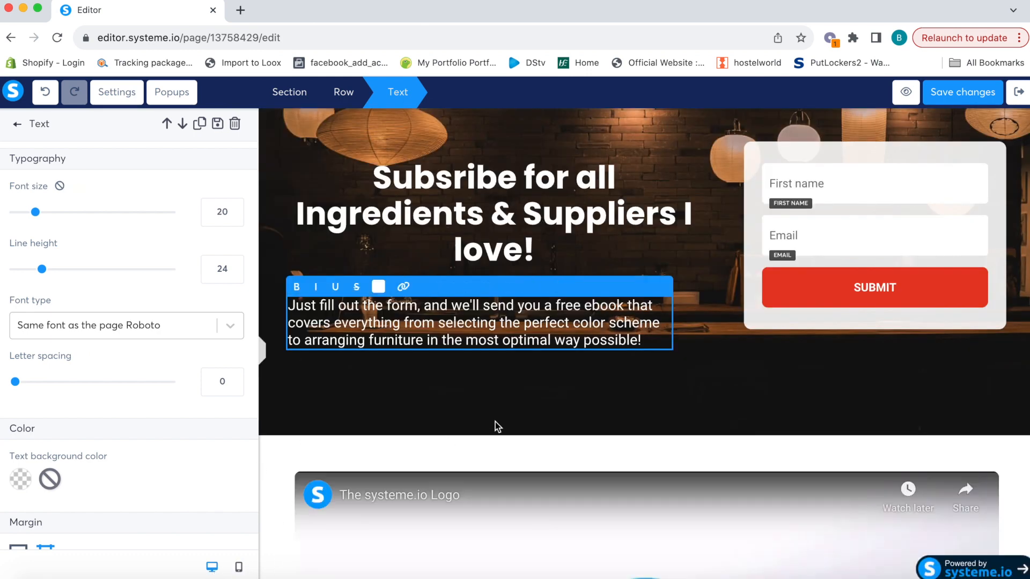
left_click(508, 396)
Save the squeeze page changes
scroll(639, 352, "up", 1)
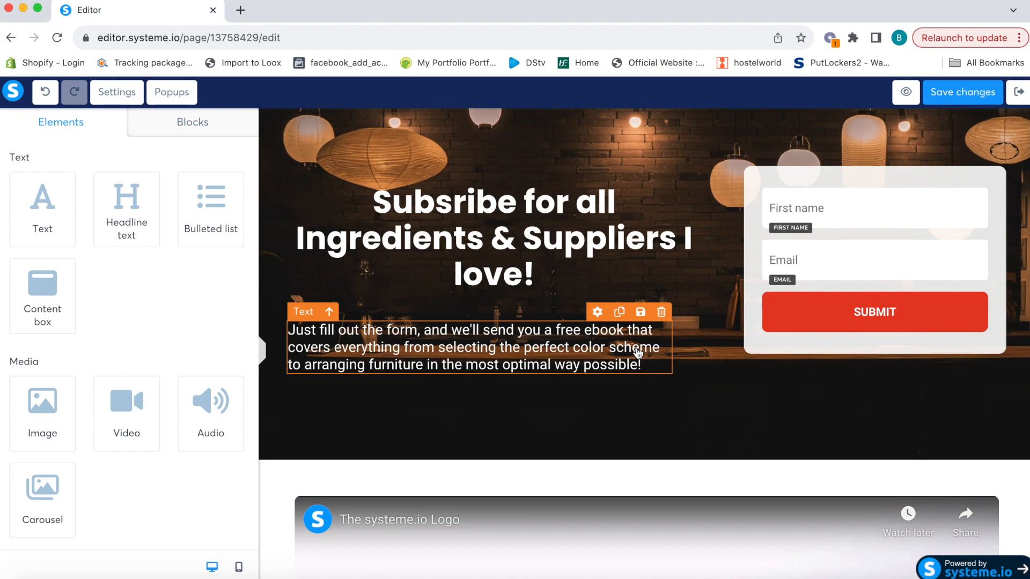
scroll(638, 353, "down", 10)
scroll(638, 348, "up", 10)
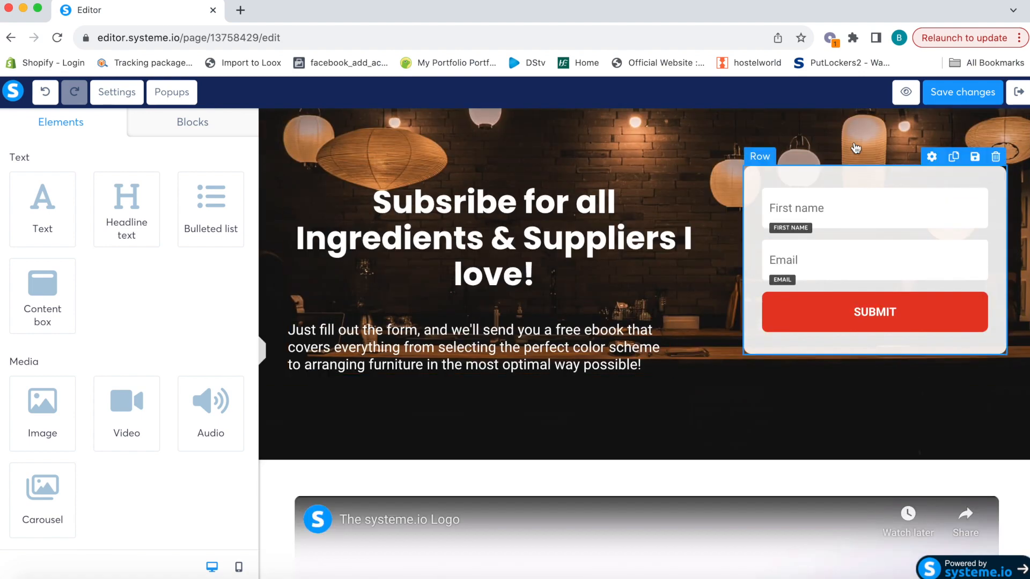
left_click(965, 96)
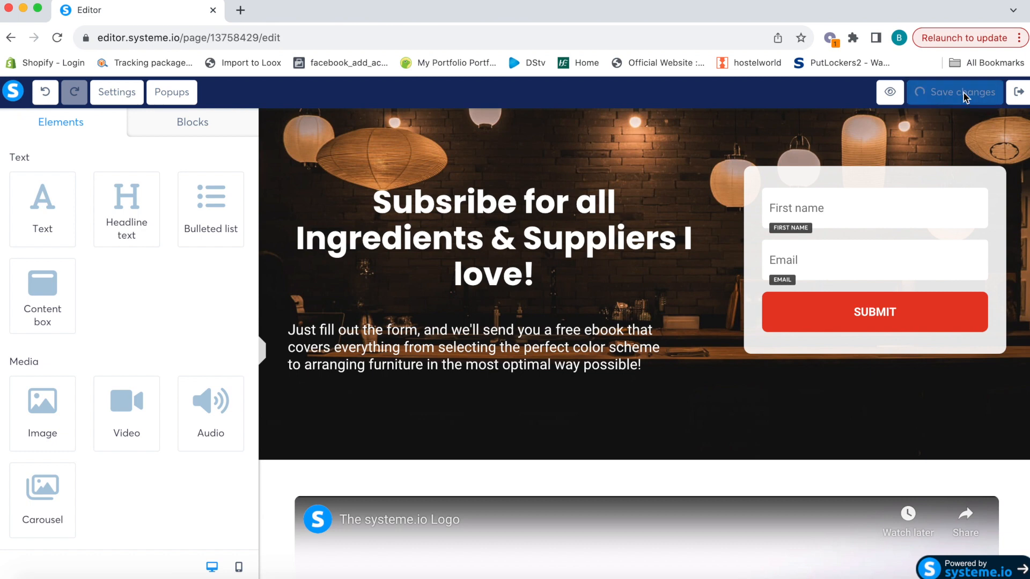
Apply the 'Thank you for registering!' template to the Thank You / Download Page step
left_click(1018, 95)
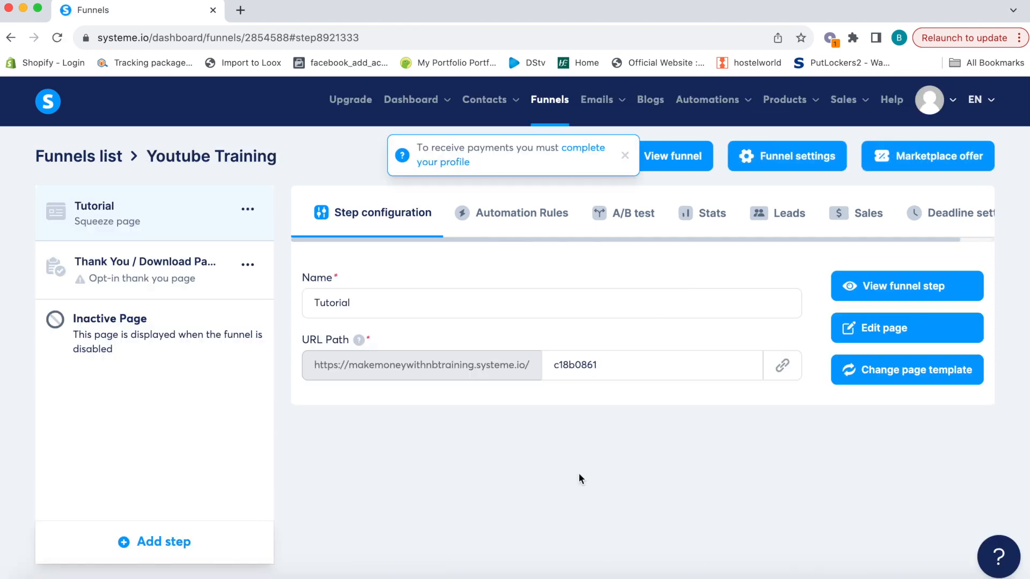
left_click(248, 265)
left_click(121, 276)
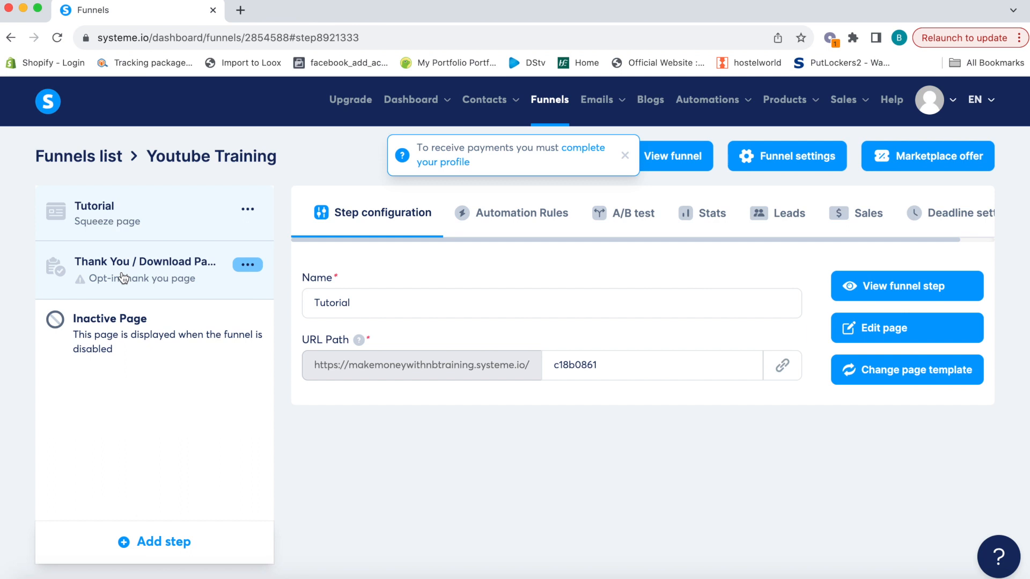
mouse_move(528, 352)
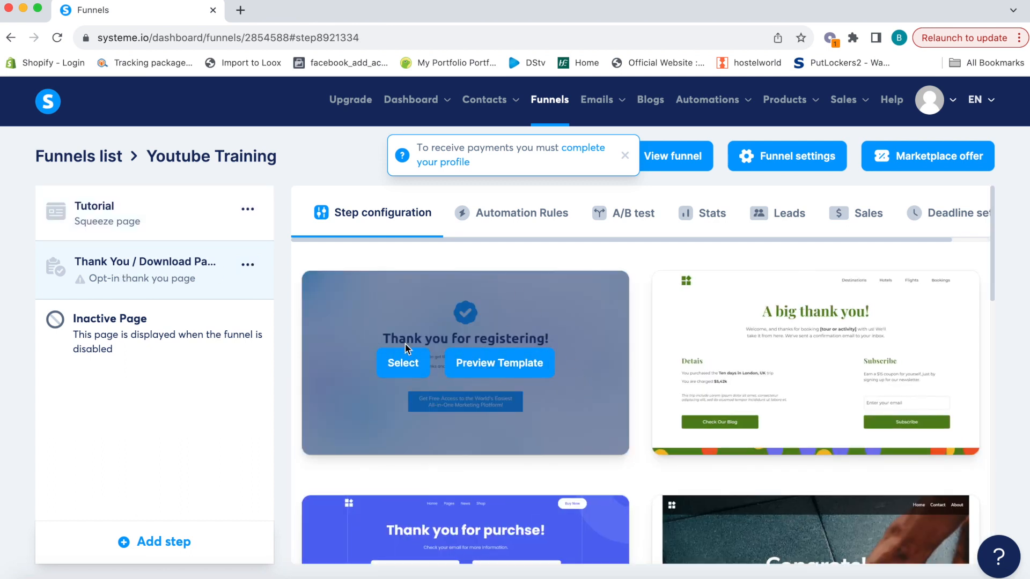
left_click(398, 364)
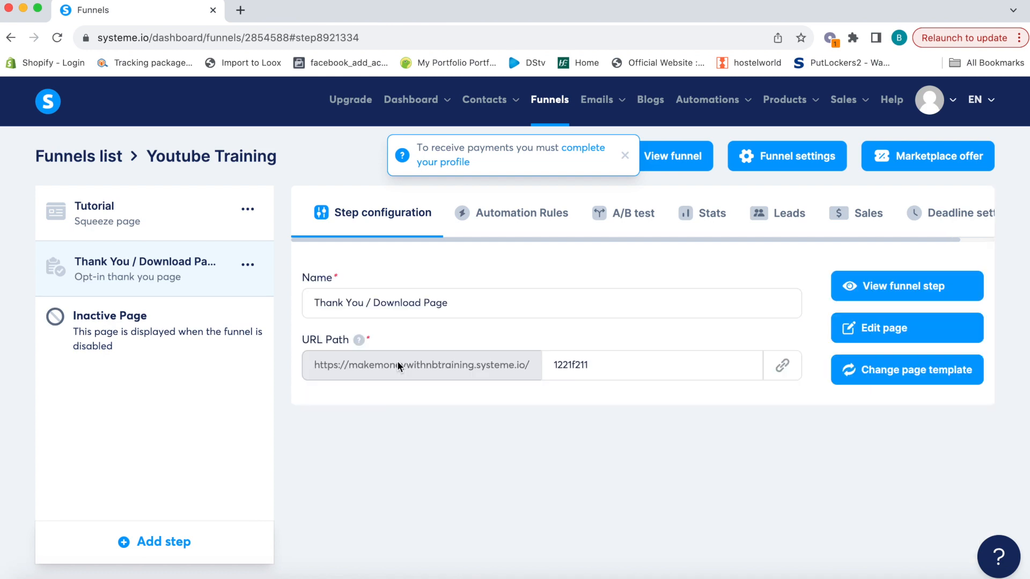
Open the thank-you page in the editor and select its call-to-action button
left_click_drag(453, 300, 282, 302)
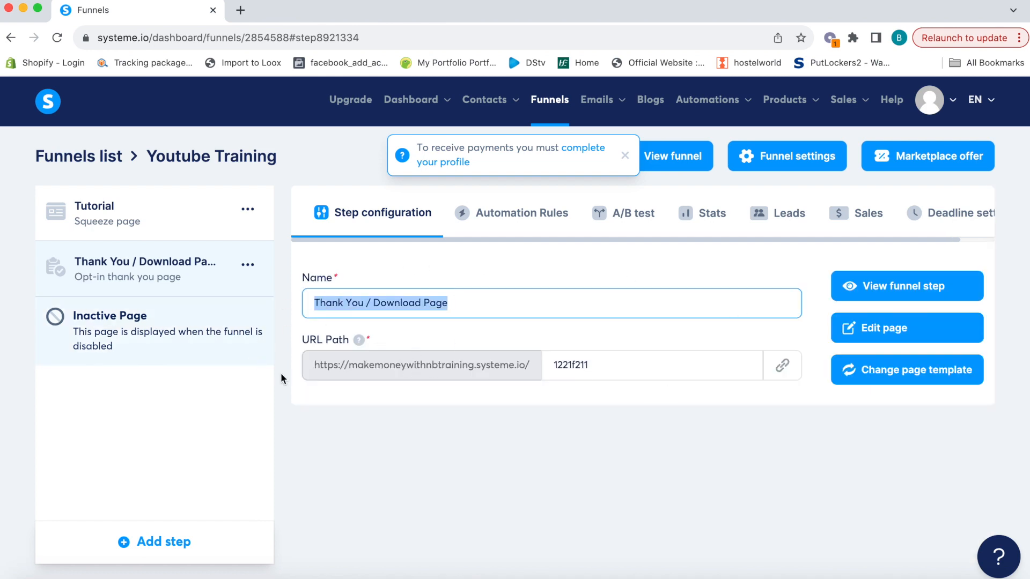
left_click_drag(586, 366, 524, 368)
left_click(701, 420)
left_click(889, 329)
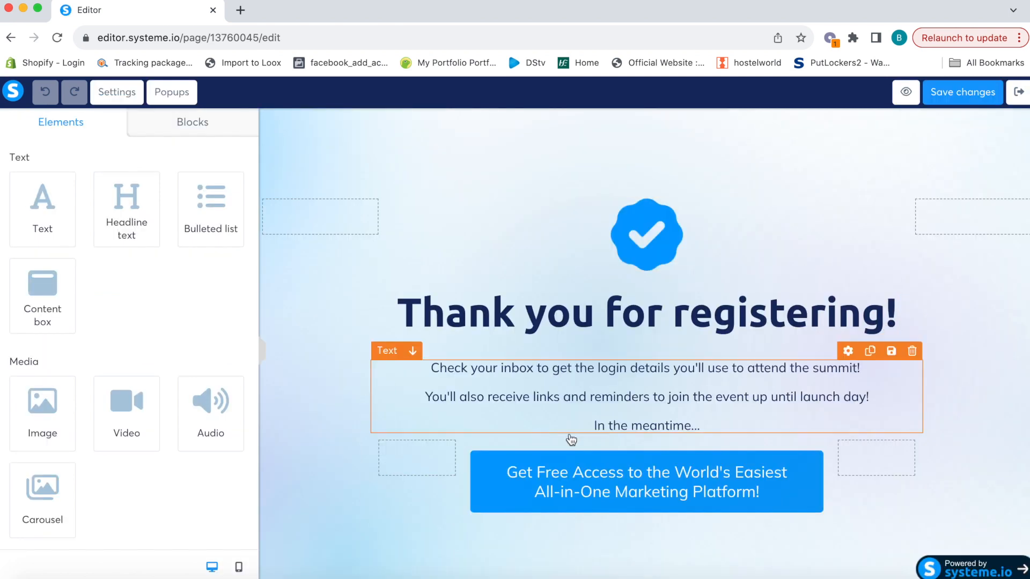
left_click(597, 504)
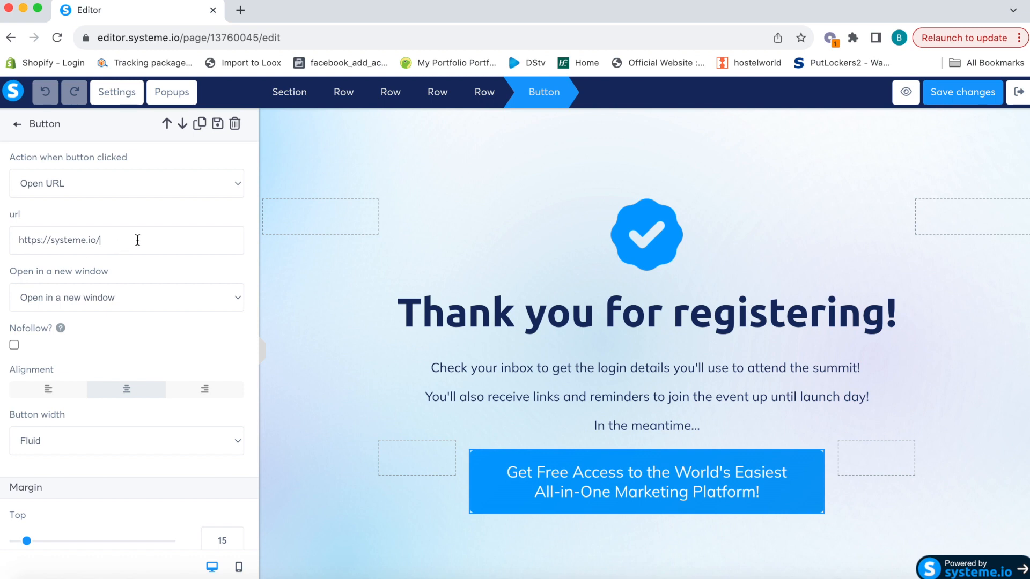
Change the thank-you button's label to 'My Favourite Supplier!'
left_click_drag(137, 240, 1, 243)
scroll(111, 353, "down", 10)
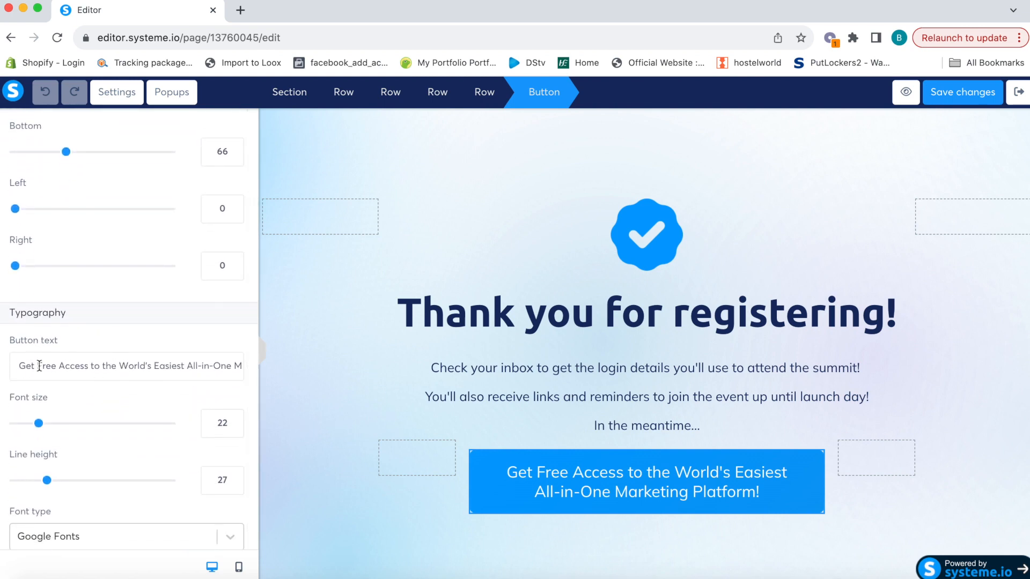
left_click_drag(22, 363, 312, 378)
key("BackSpace")
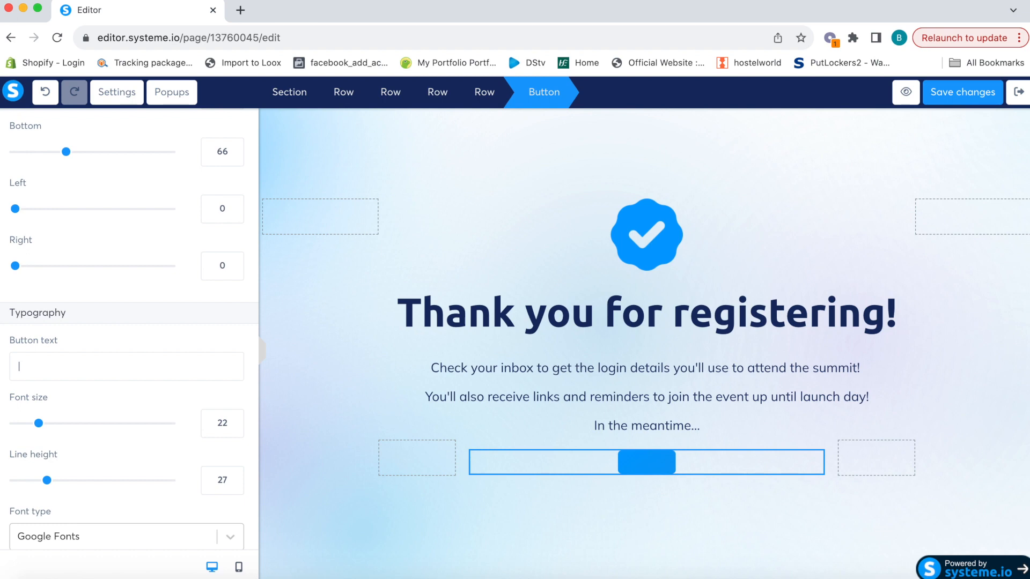
type("My Fa")
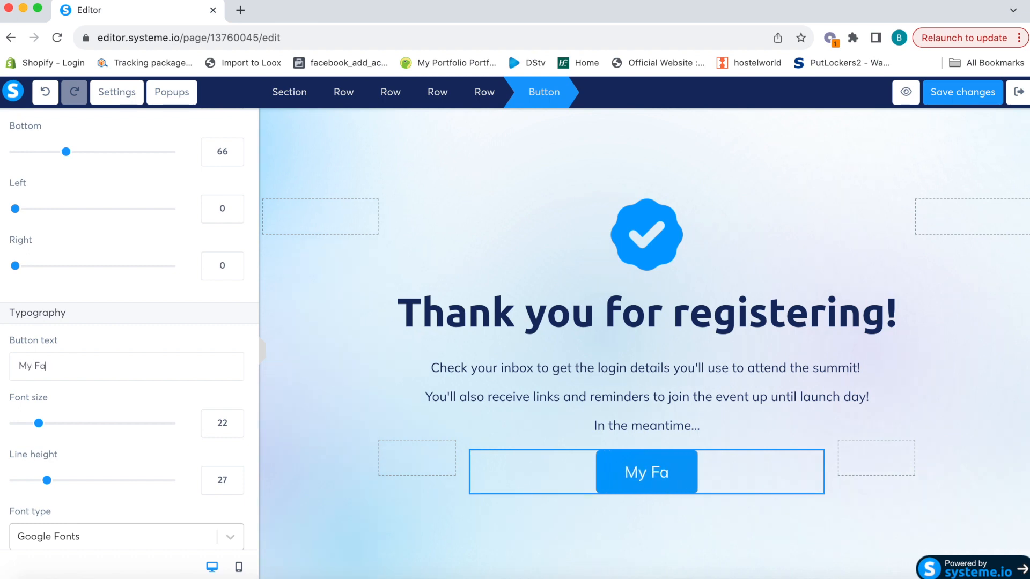
type("vourite Supplier!")
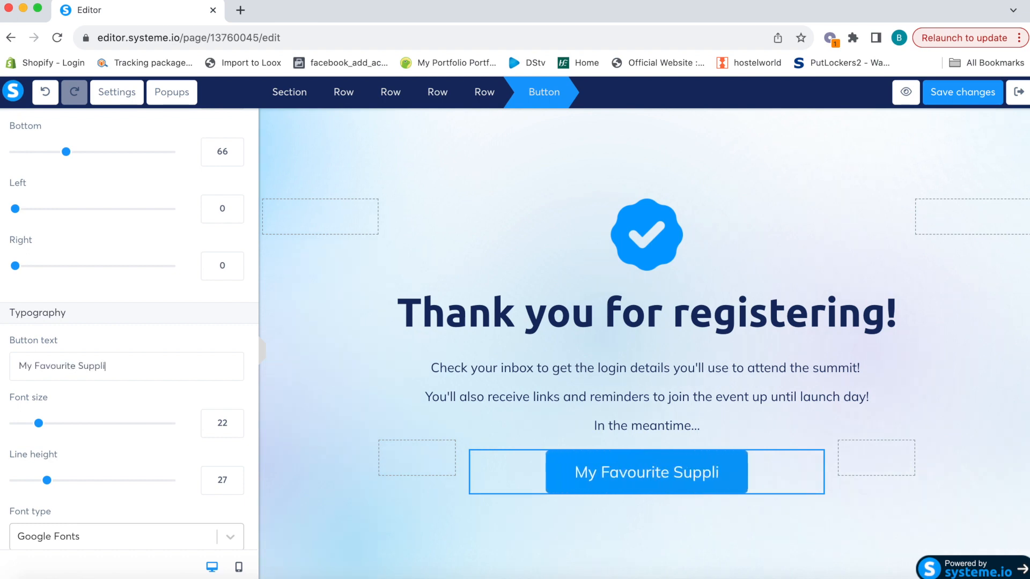
left_click(393, 352)
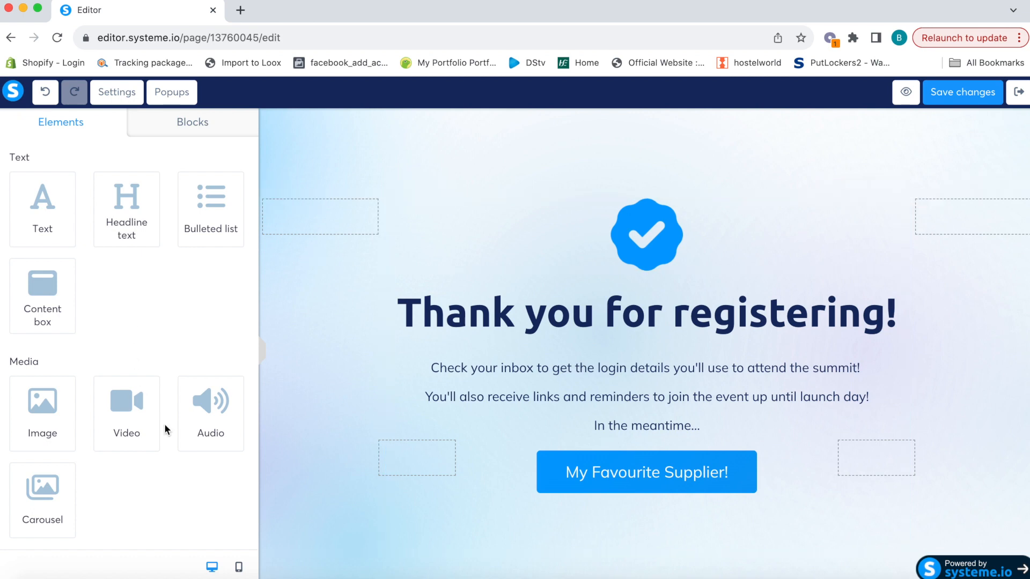
Save the thank-you page and return to the funnel
scroll(167, 464, "down", 3)
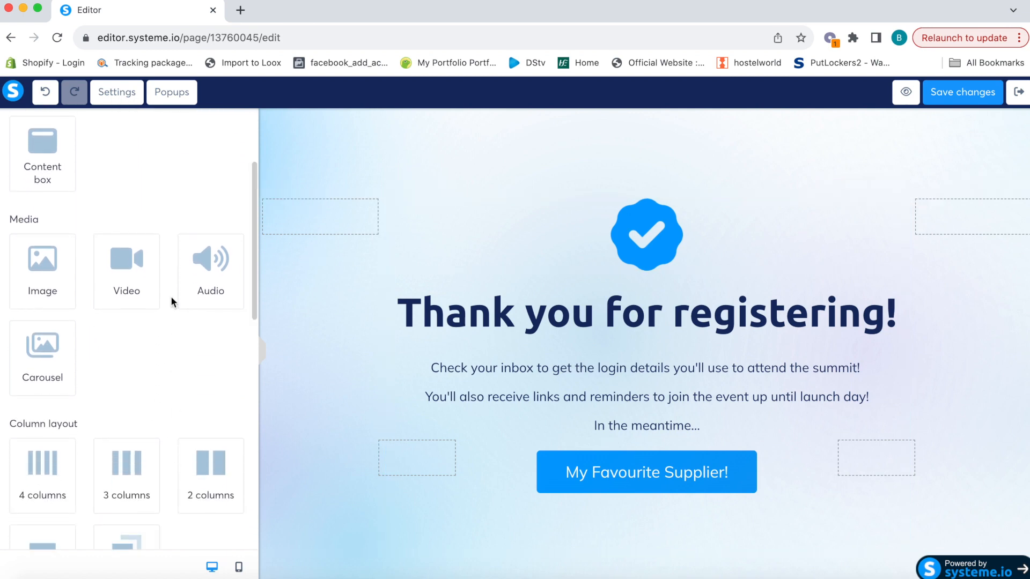
scroll(170, 296, "up", 3)
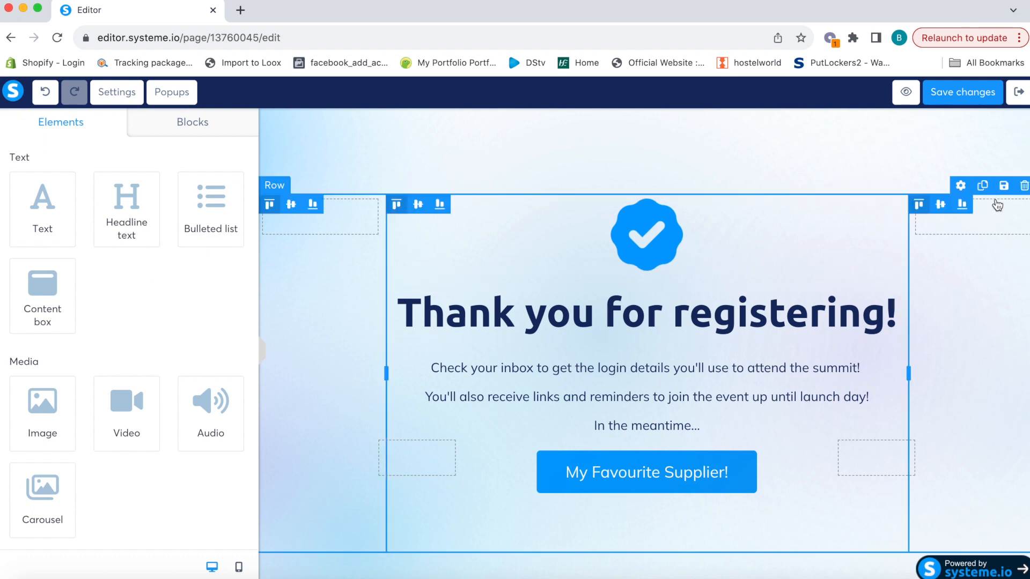
left_click(963, 94)
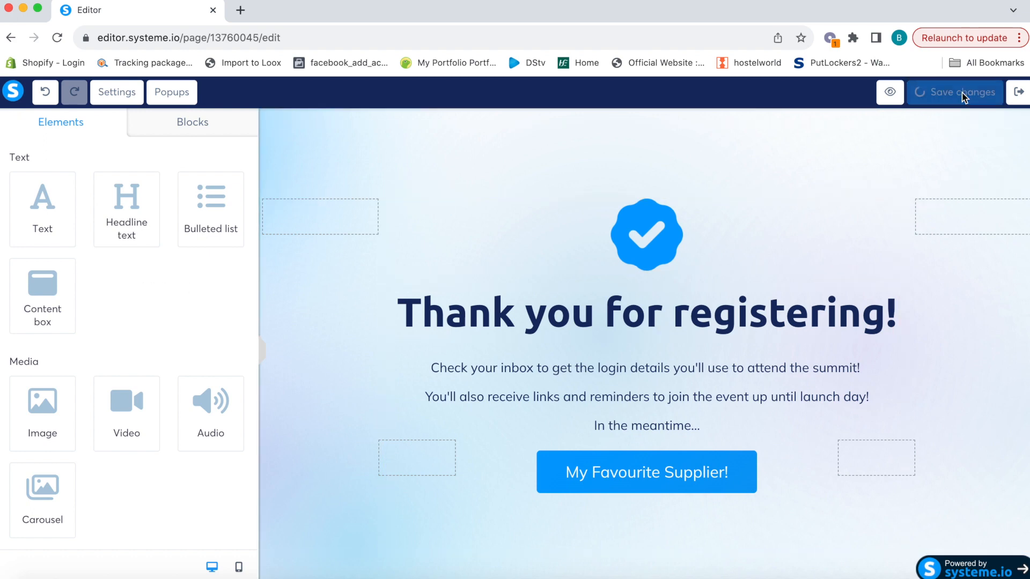
left_click(1019, 94)
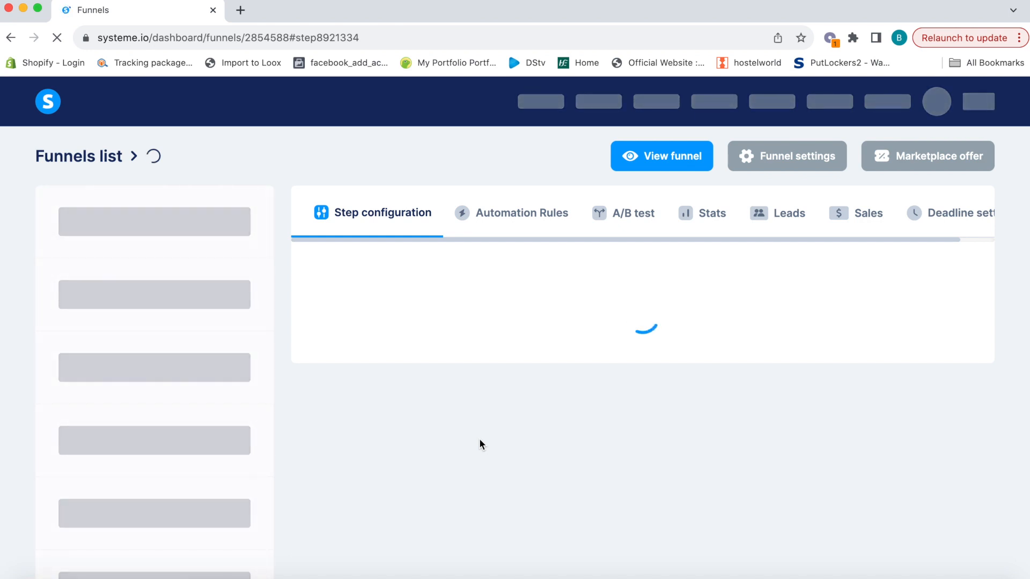
Copy the Tutorial squeeze page's public URL and load the live page in a new tab
scroll(480, 439, "down", 1)
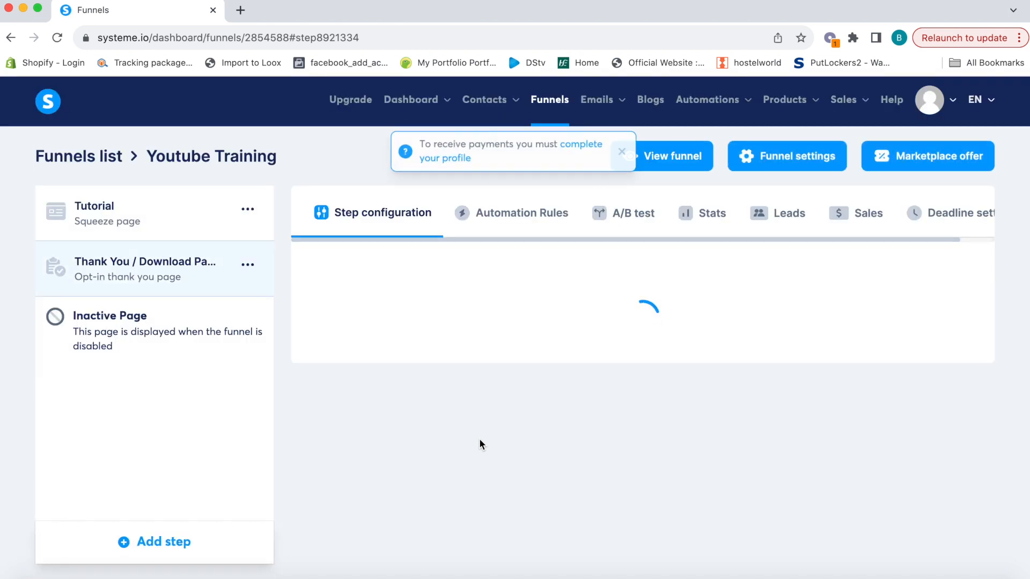
left_click(173, 219)
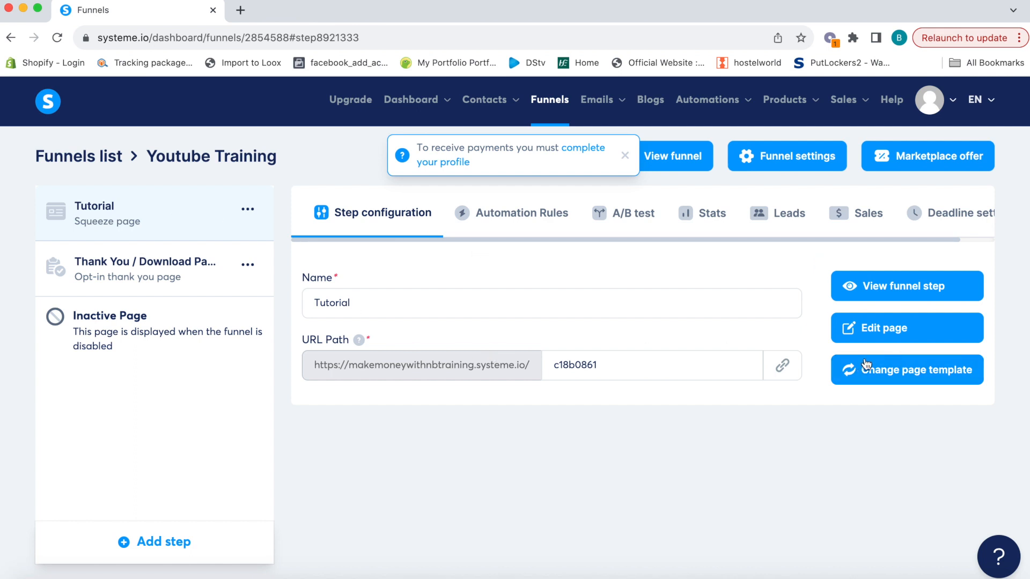
left_click(781, 368)
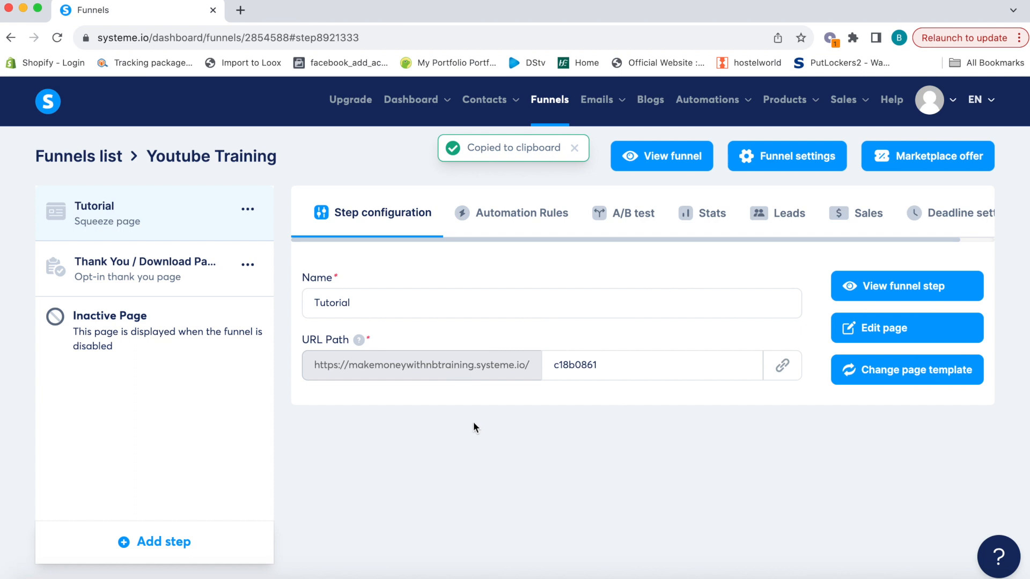
left_click(240, 9)
key("super+v")
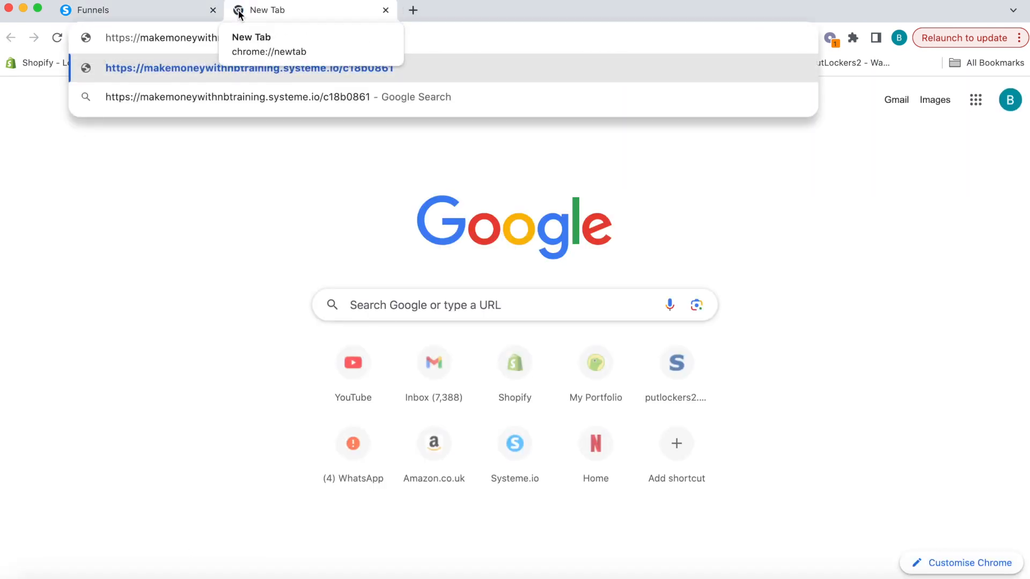
key("Return")
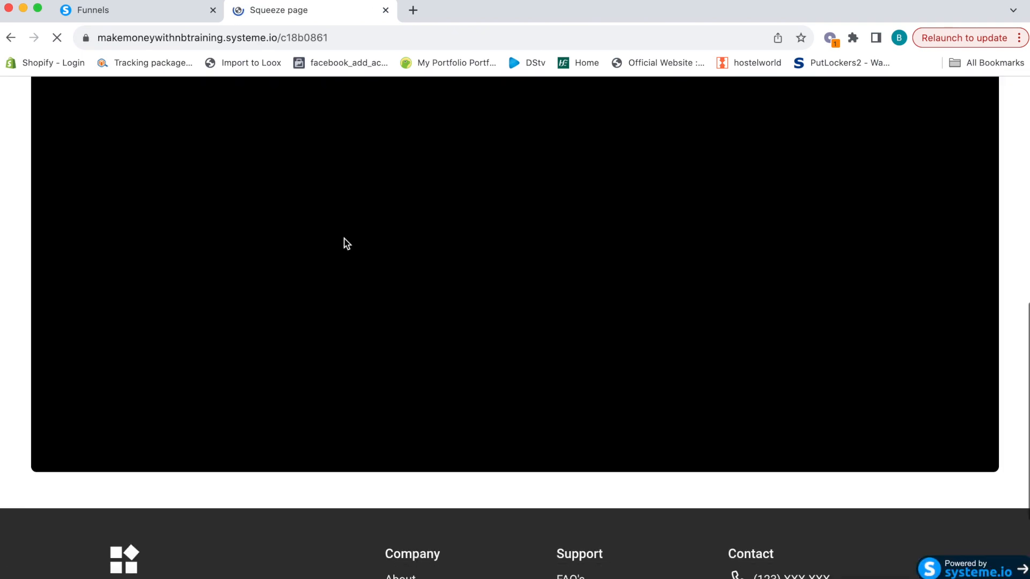
scroll(346, 244, "down", 10)
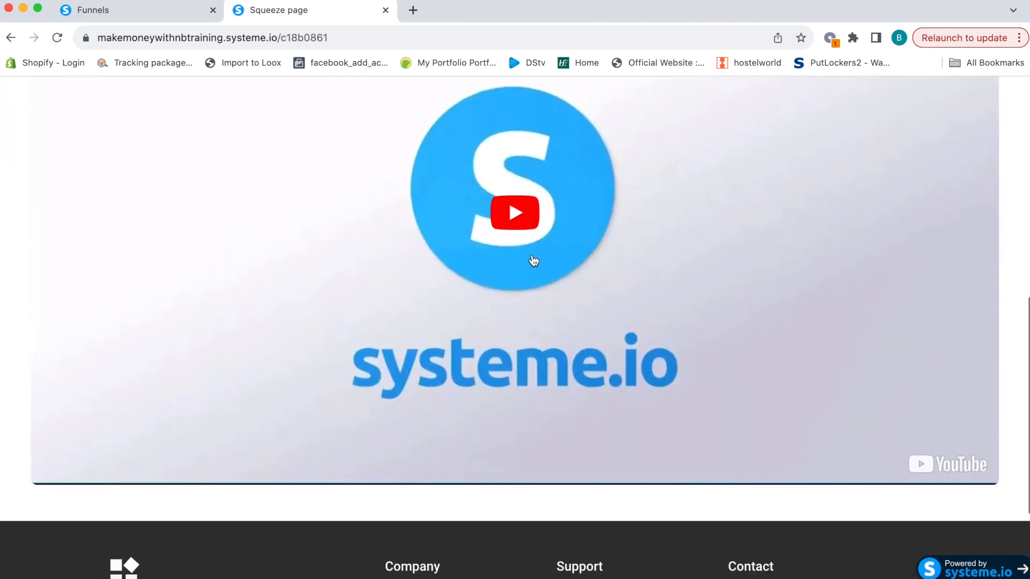
scroll(531, 259, "down", 3)
scroll(379, 345, "up", 5)
scroll(526, 371, "up", 7)
Submit a test sign-up with a first name and email address to reach the thank-you page
left_click(670, 173)
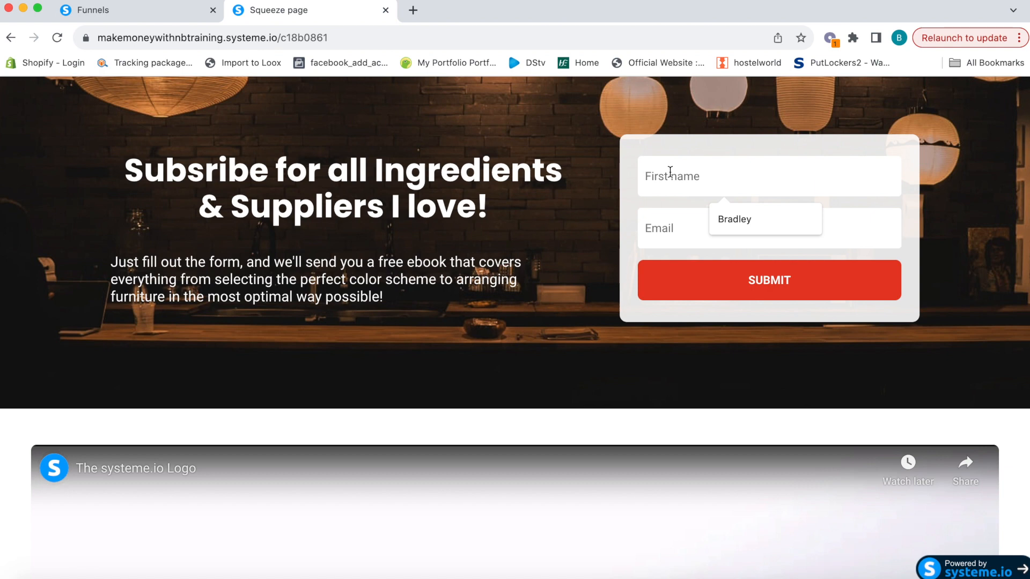
type("Brad")
key("Tab")
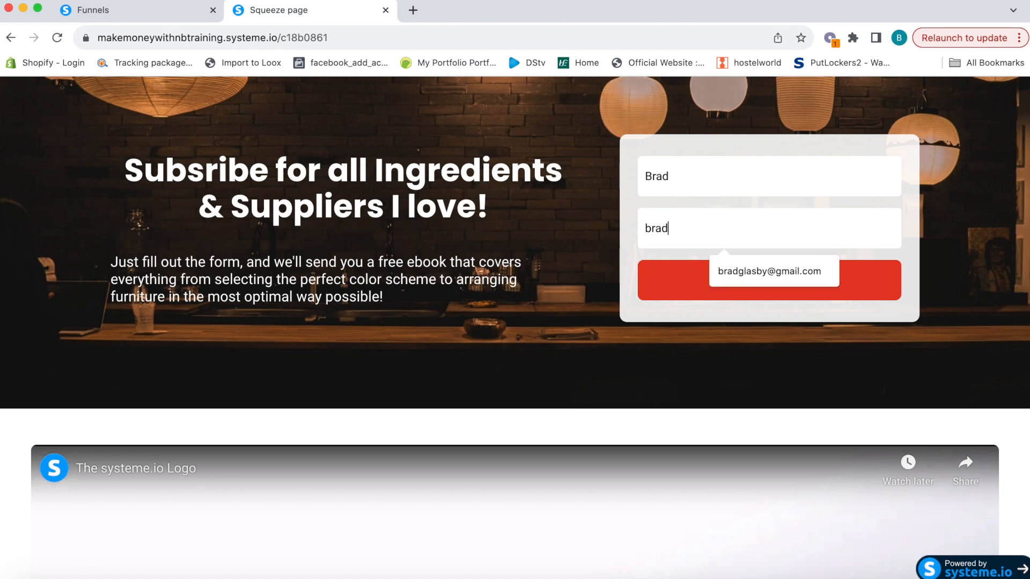
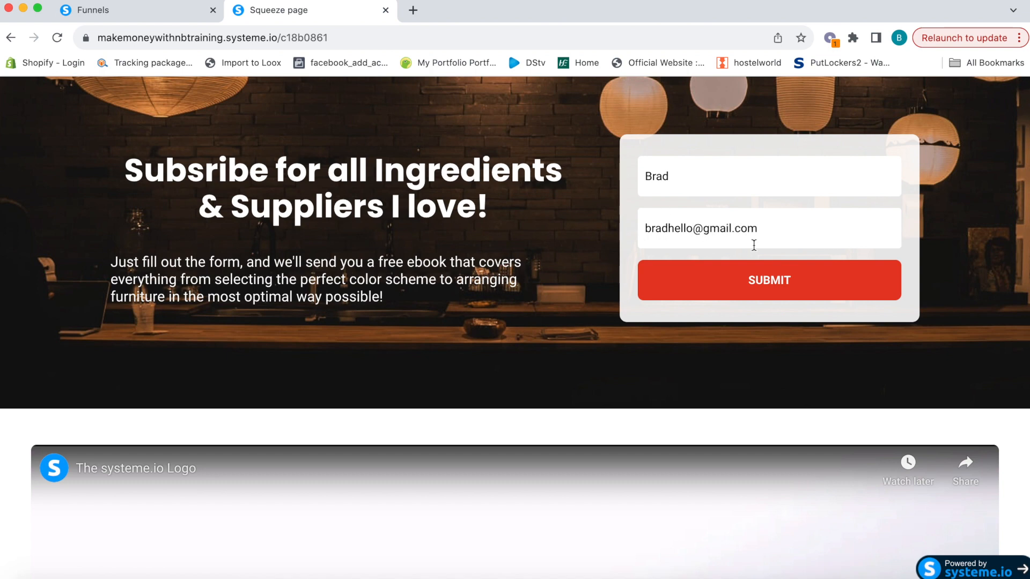
left_click(769, 283)
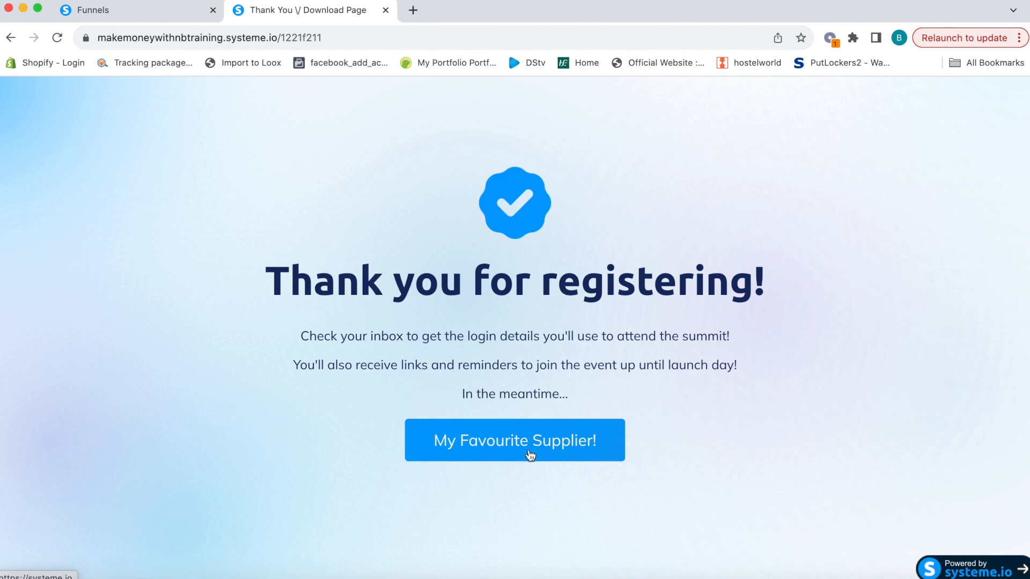
scroll(530, 456, "down", 2)
scroll(530, 456, "up", 2)
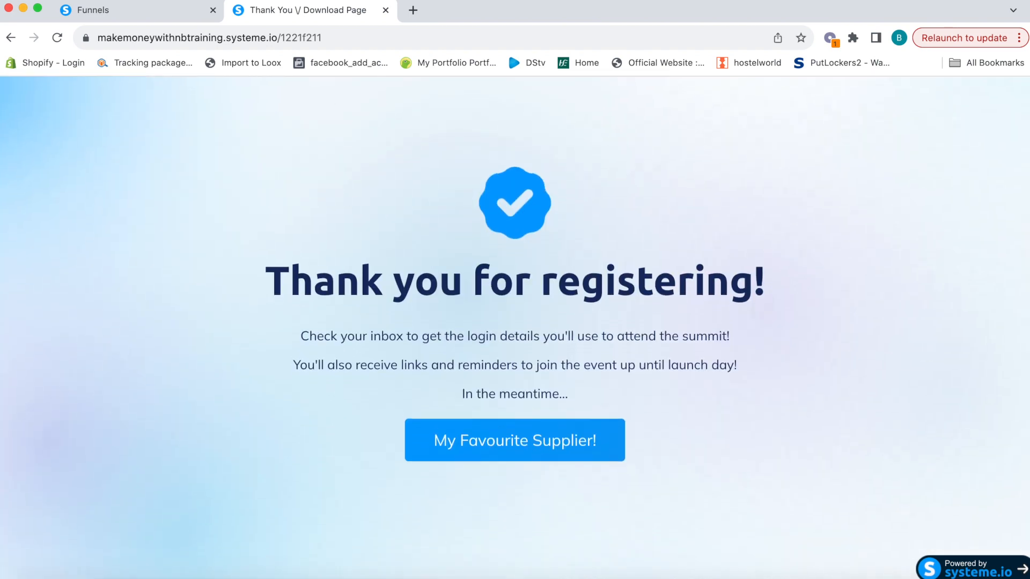
Close the preview tab and go from the dashboard to the email campaigns list
left_click(385, 11)
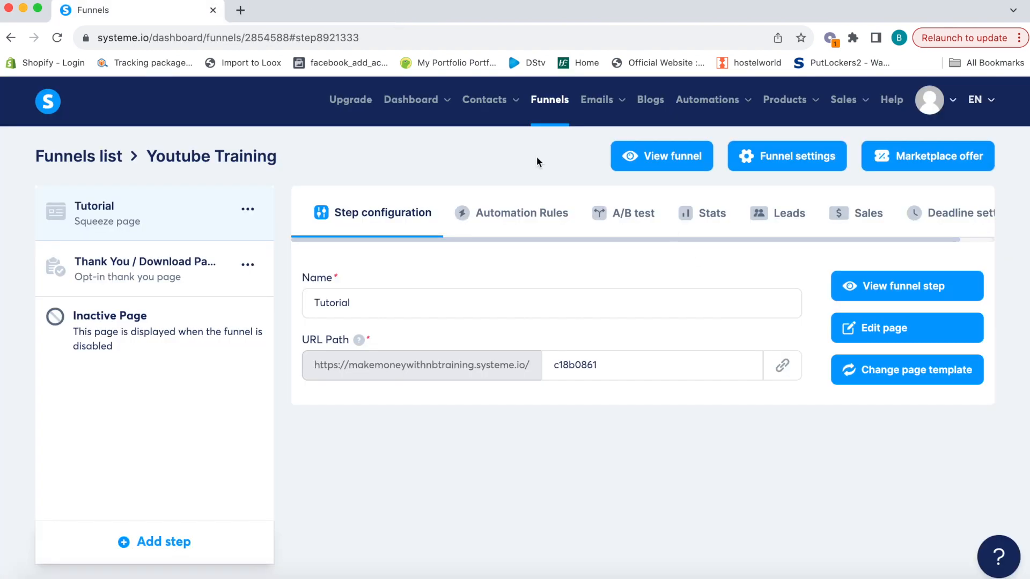
mouse_move(416, 107)
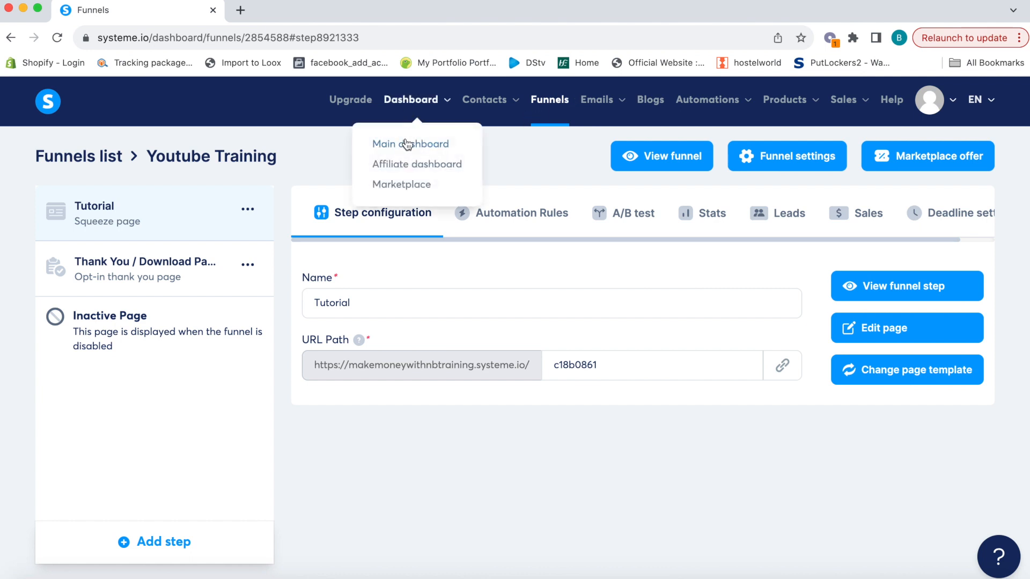
left_click(414, 144)
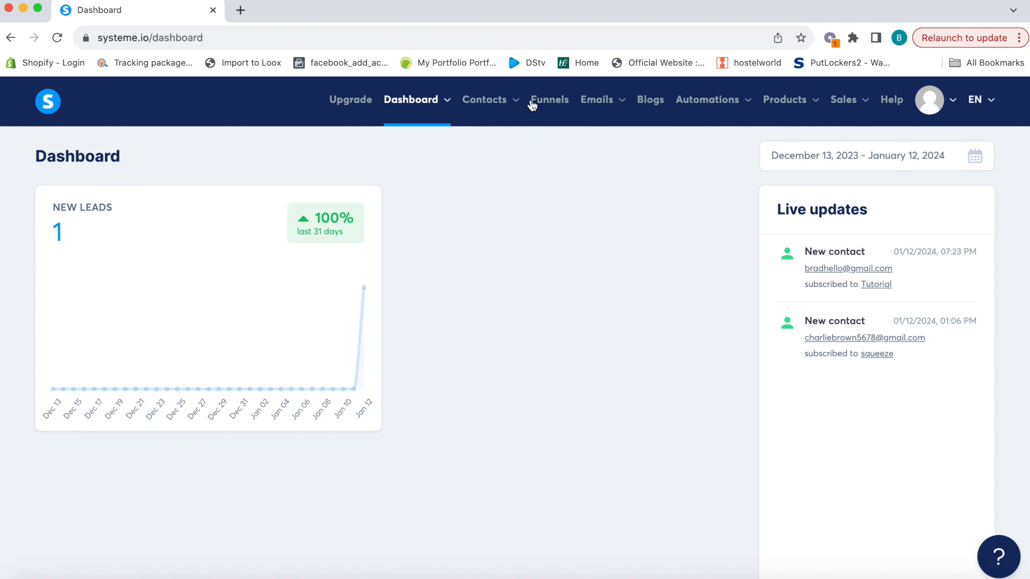
mouse_move(589, 100)
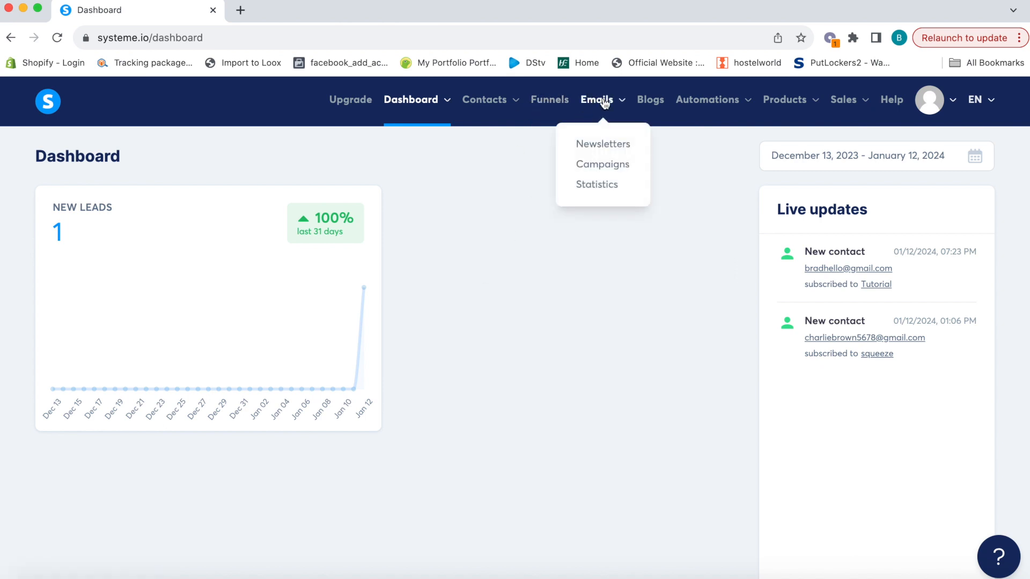
left_click(600, 168)
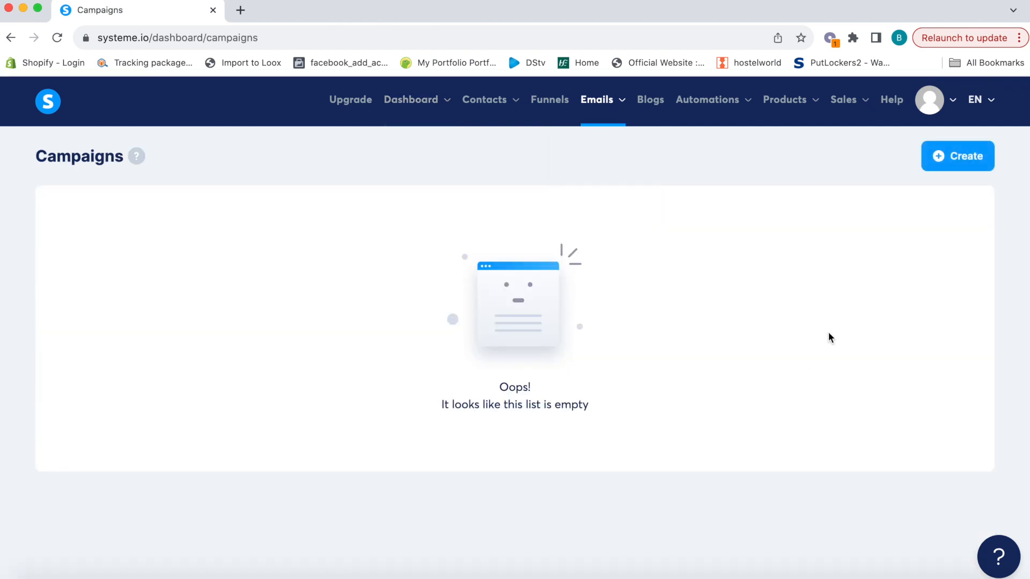
Create a campaign named 'Great Ingredient Campaign' and open it
left_click(962, 169)
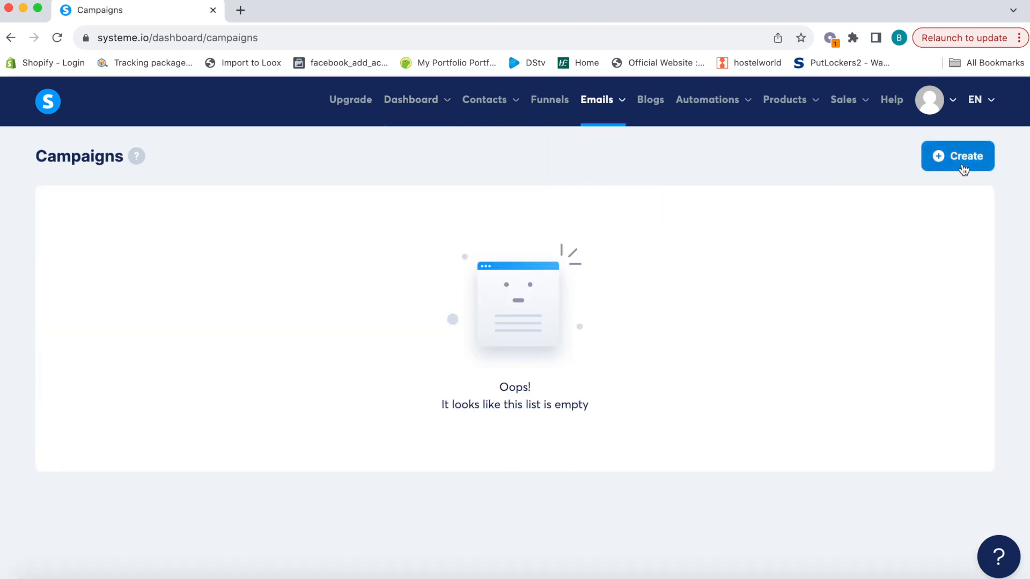
left_click(459, 279)
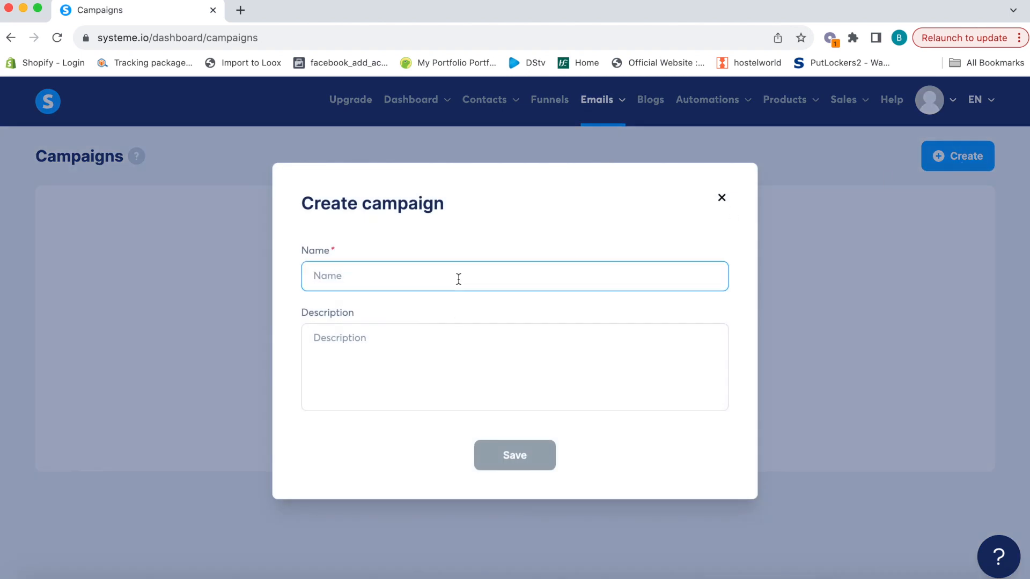
type("Great Ingre")
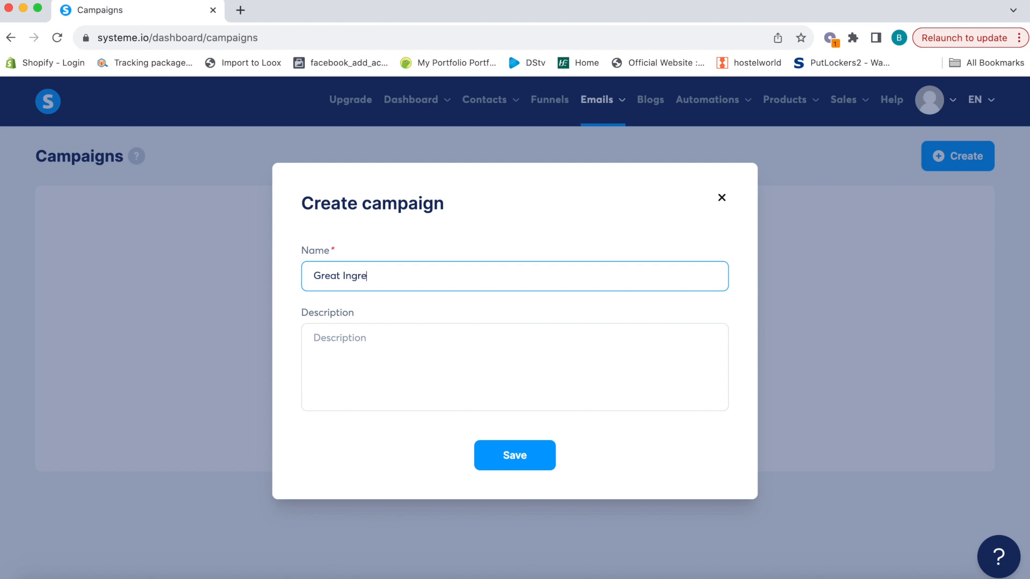
type("dient Campaign")
left_click(443, 328)
left_click(522, 461)
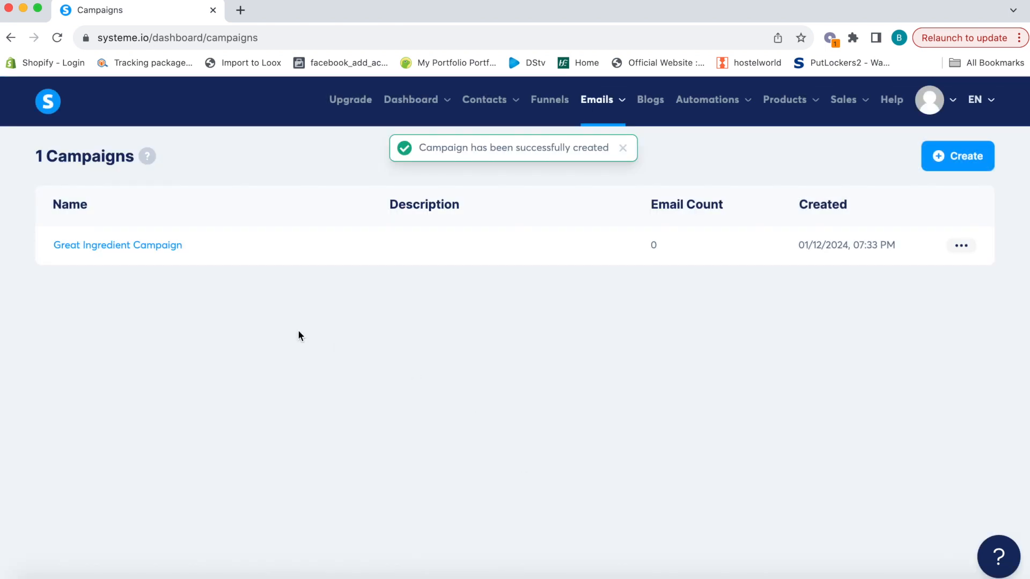
left_click(132, 246)
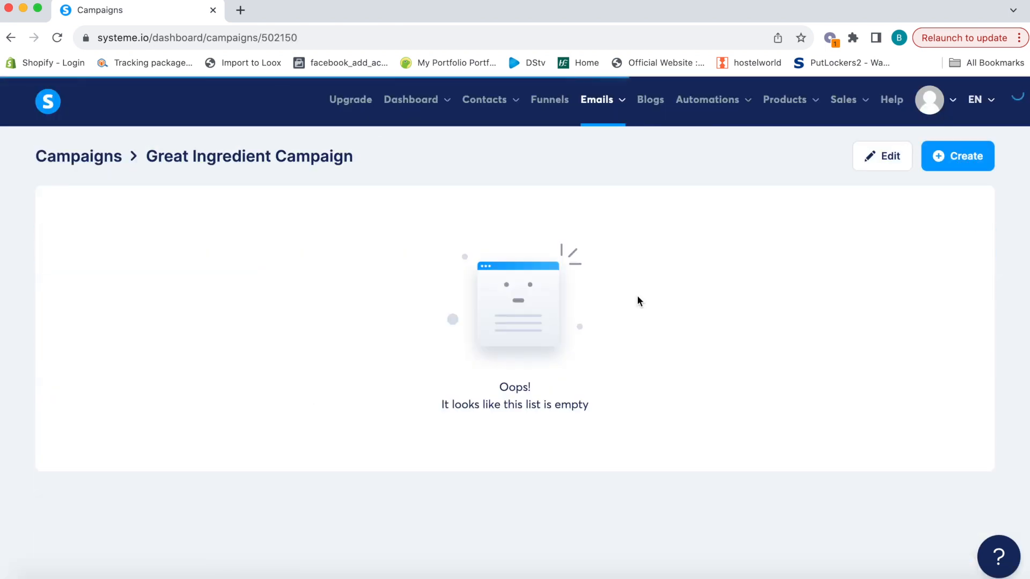
Create an email with subject 'My Favourite Supplier!' and sender name 'Youtube Tutorial', then save
left_click(972, 161)
left_click(594, 242)
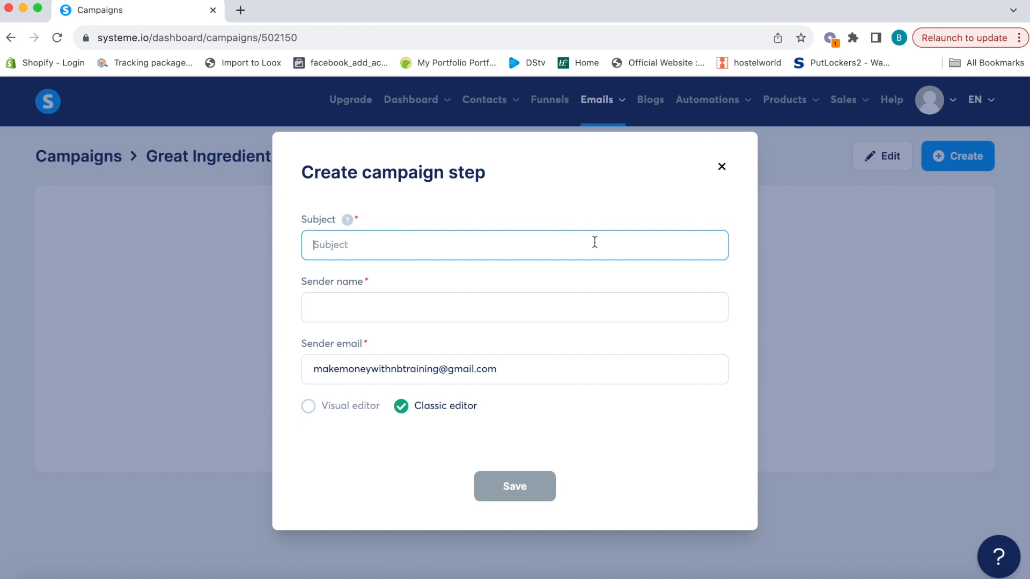
type("My Facvourite Supplier!")
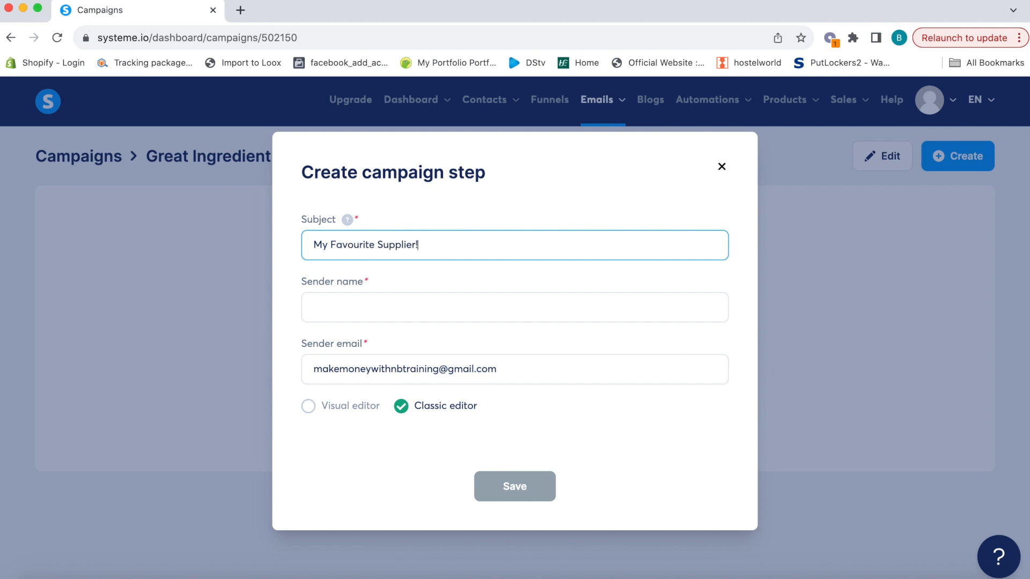
left_click(511, 311)
type("Brad")
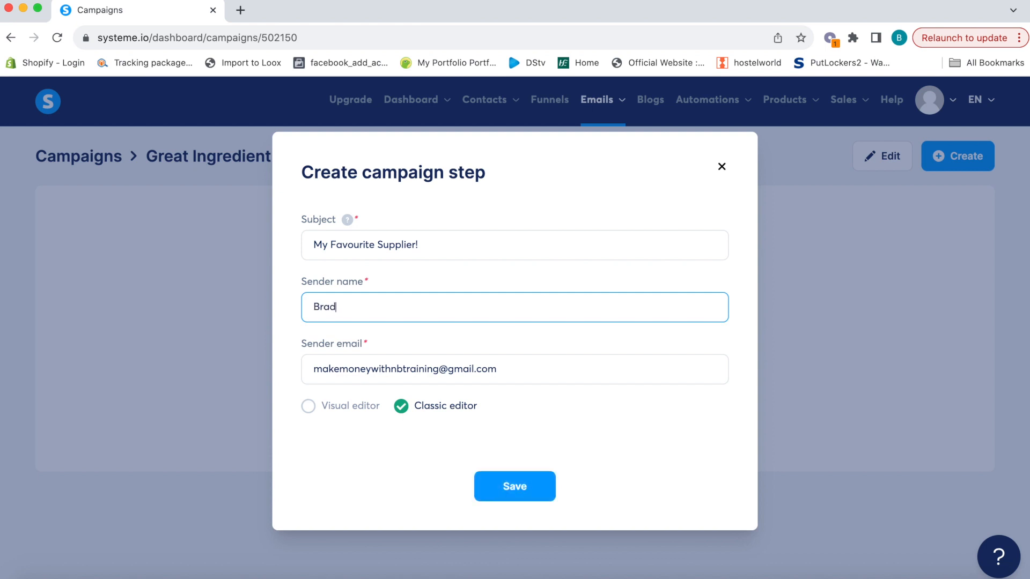
left_click_drag(340, 312, 265, 307)
type("Youtube Tutorial")
left_click_drag(507, 367, 258, 365)
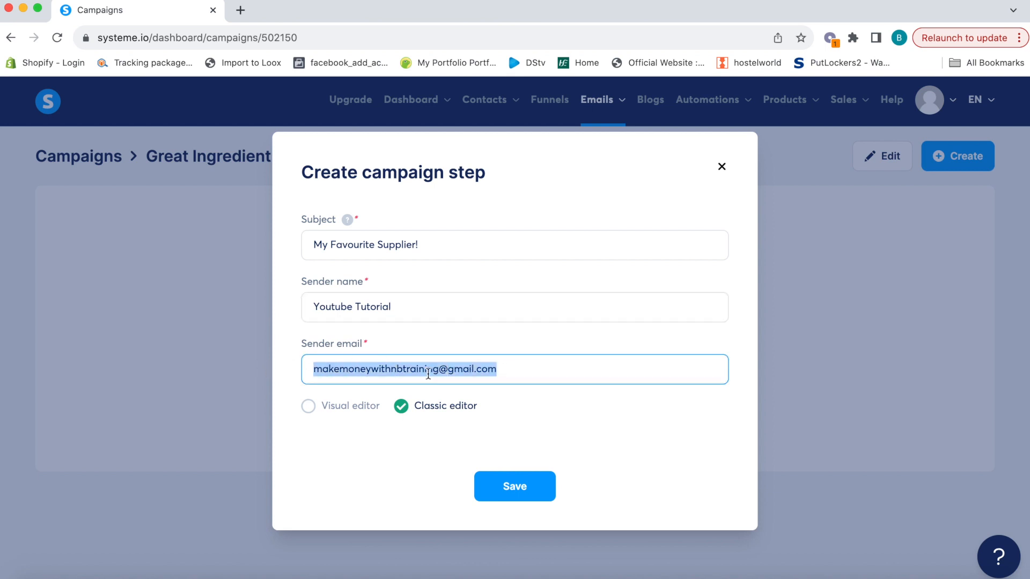
left_click(518, 487)
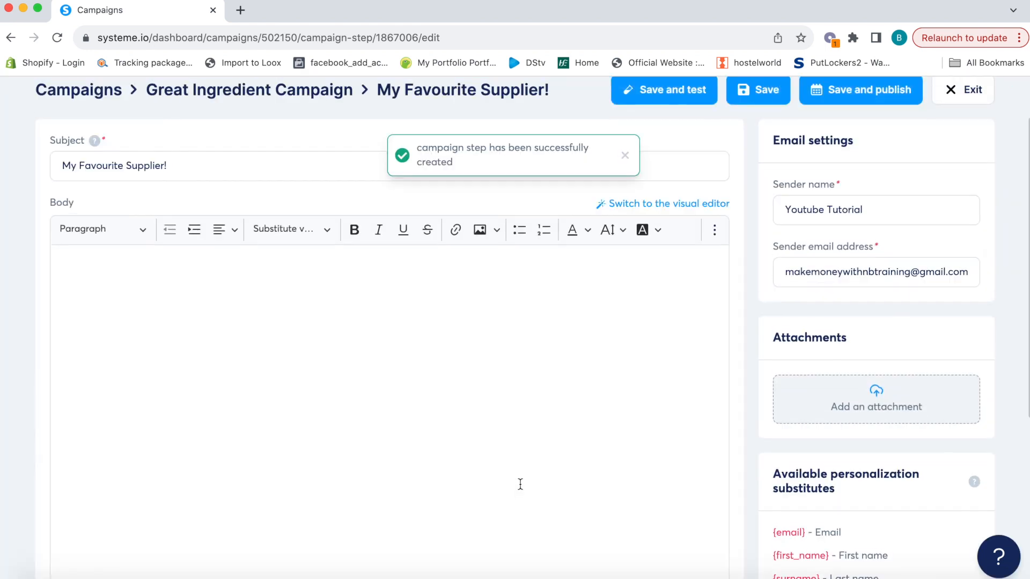
Write 'Hi {first_name}' and paste in the body text praising the supplier's ingredients
left_click(312, 261)
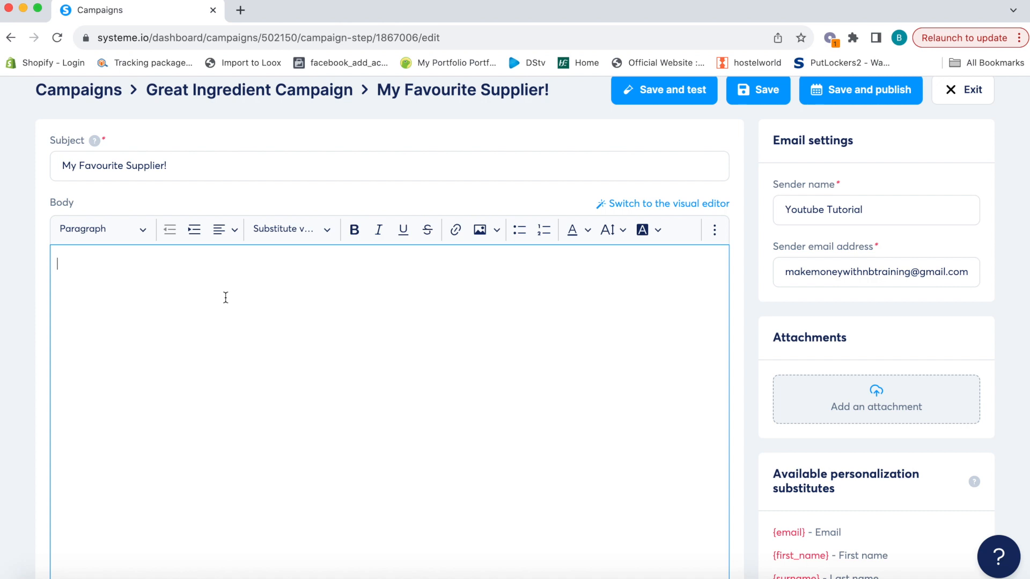
type("H")
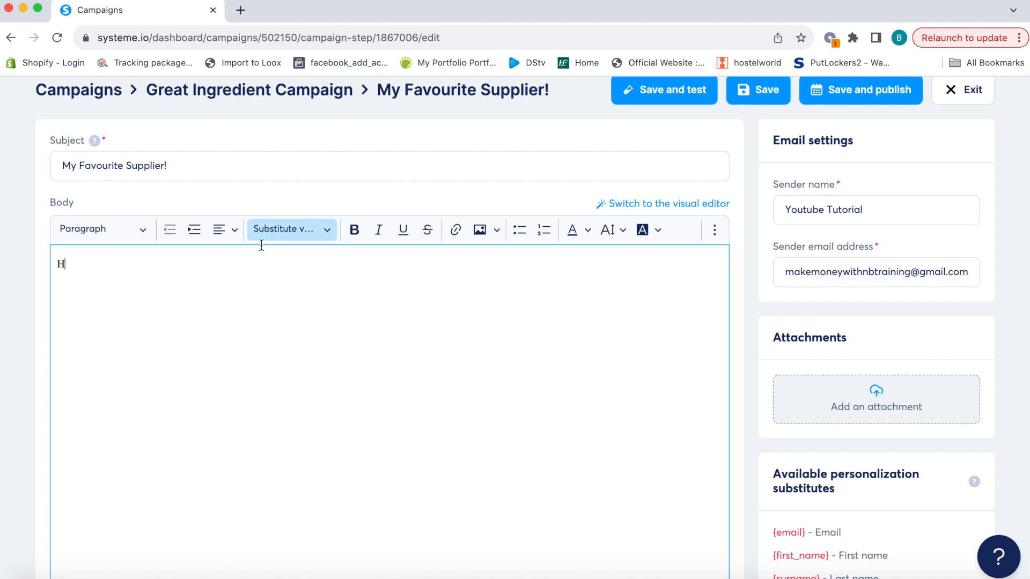
left_click(285, 230)
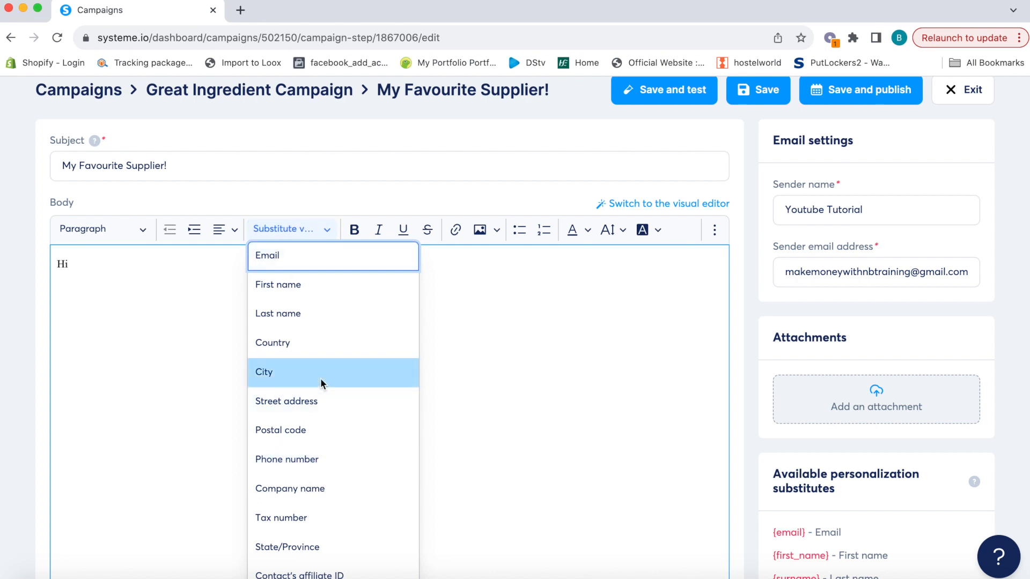
left_click(296, 287)
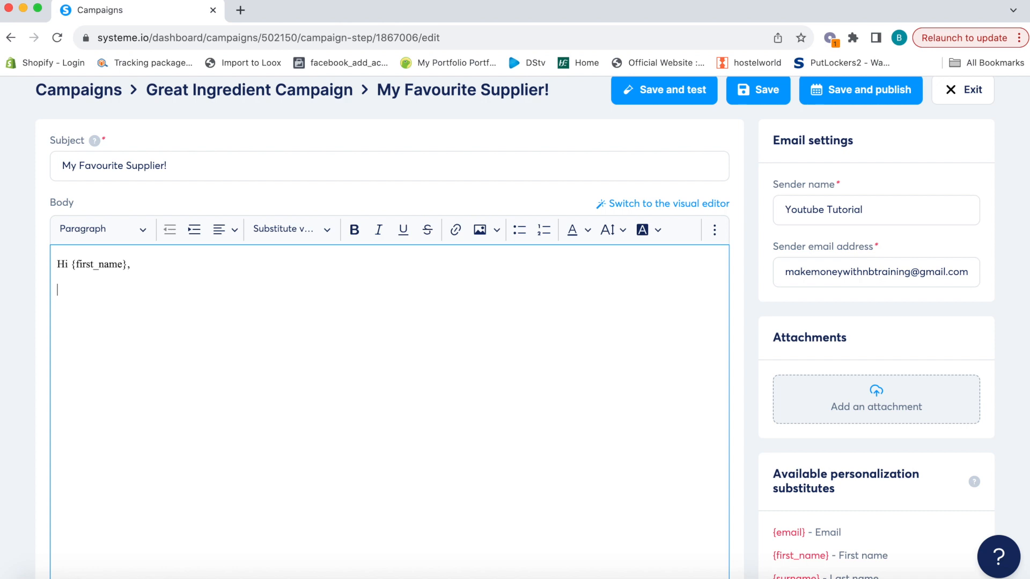
type("I absolutely love the ingredients from this supplier, check it out!! Regards Brad")
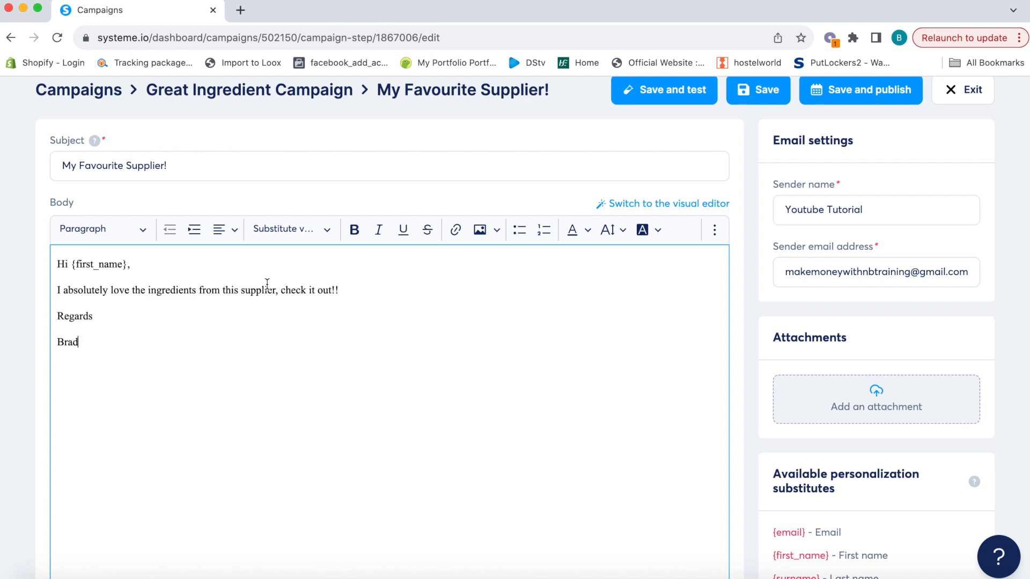
left_click(310, 230)
left_click(497, 327)
left_click_drag(339, 290, 281, 293)
left_click(455, 231)
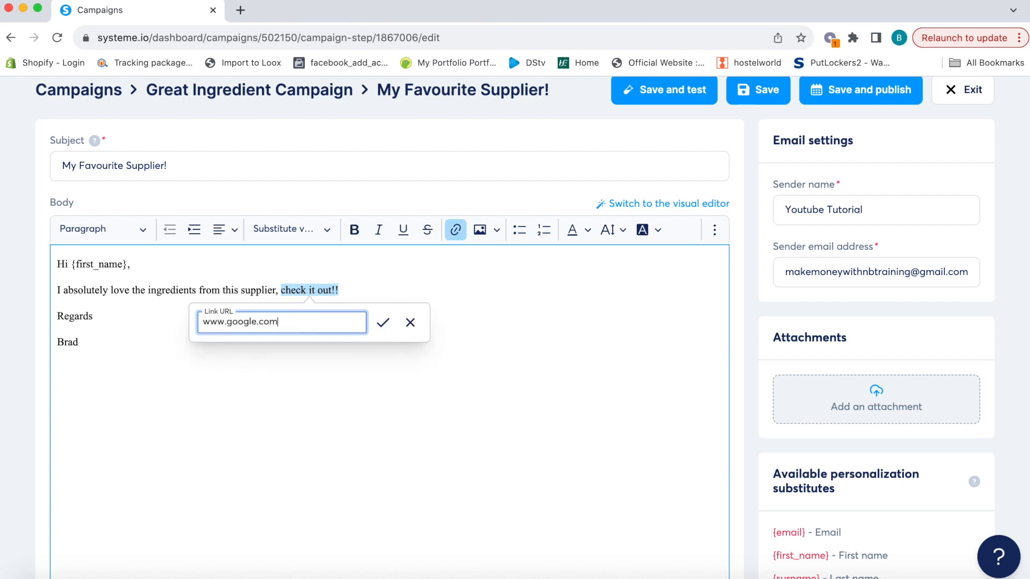
left_click(382, 323)
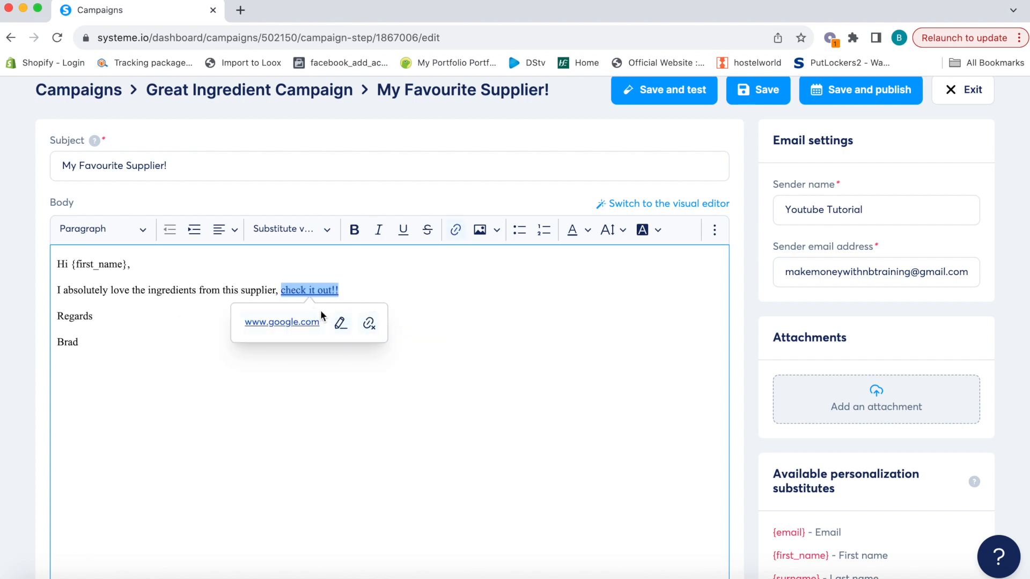
left_click(497, 316)
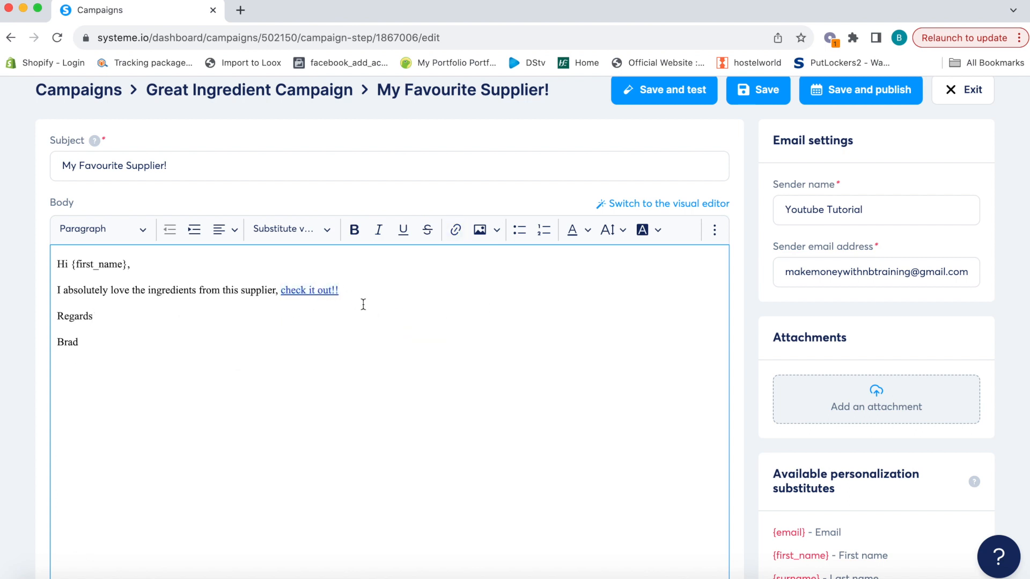
scroll(363, 304, "down", 5)
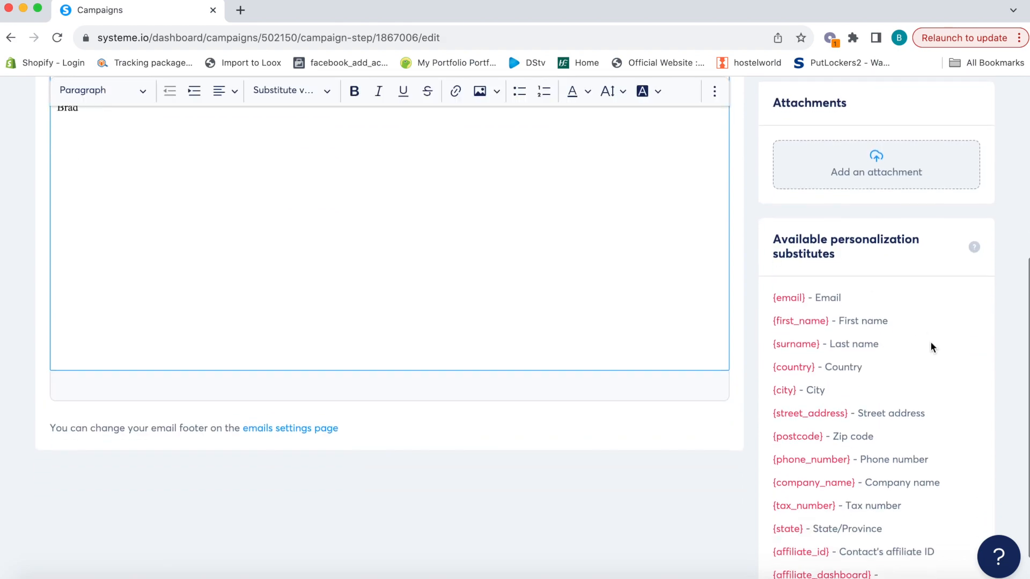
scroll(837, 392, "down", 1)
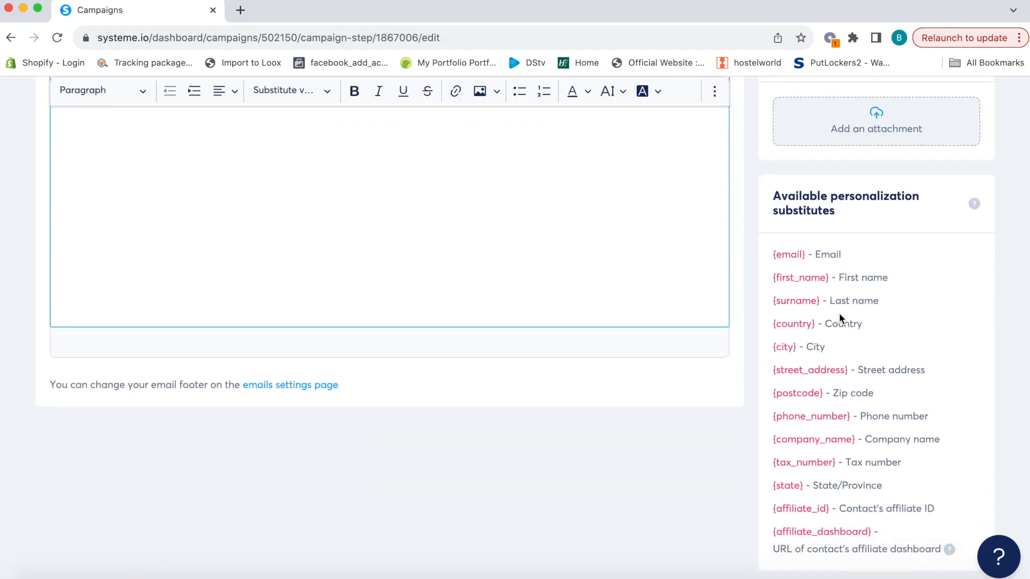
scroll(839, 313, "up", 6)
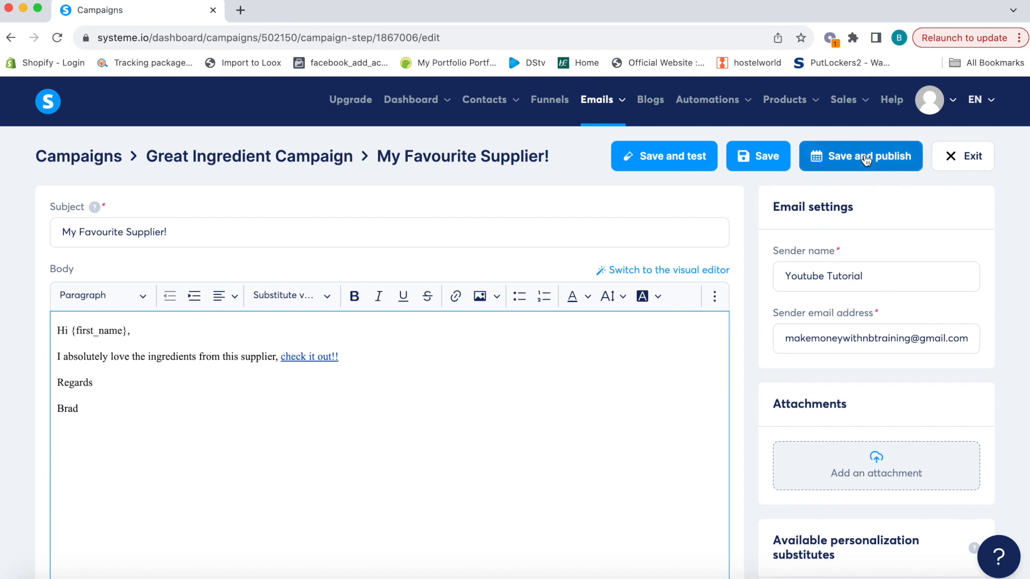
Activate the 'My Favourite Supplier!' email with a sending delay of 1 day
left_click(862, 165)
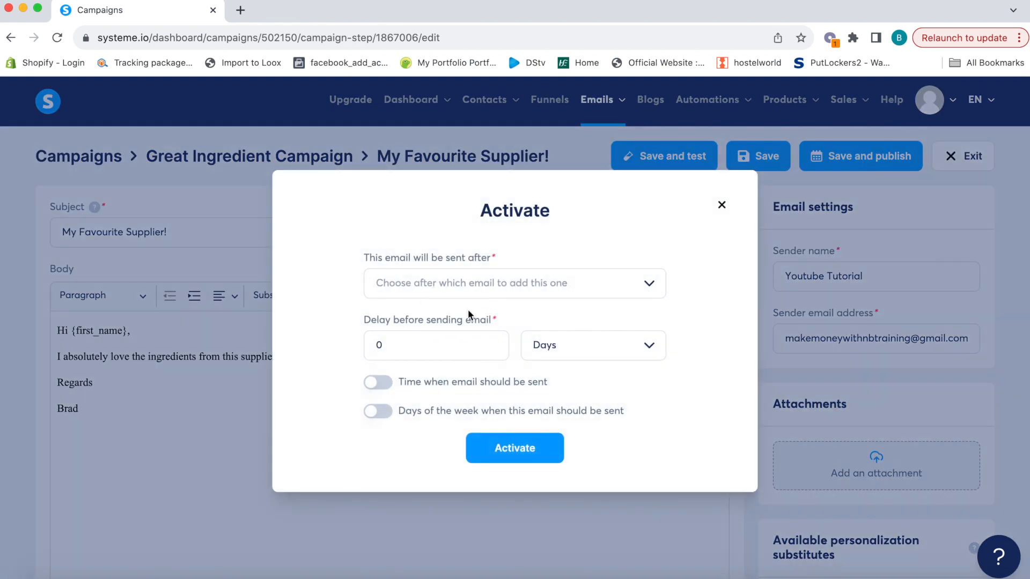
left_click(450, 352)
type("1")
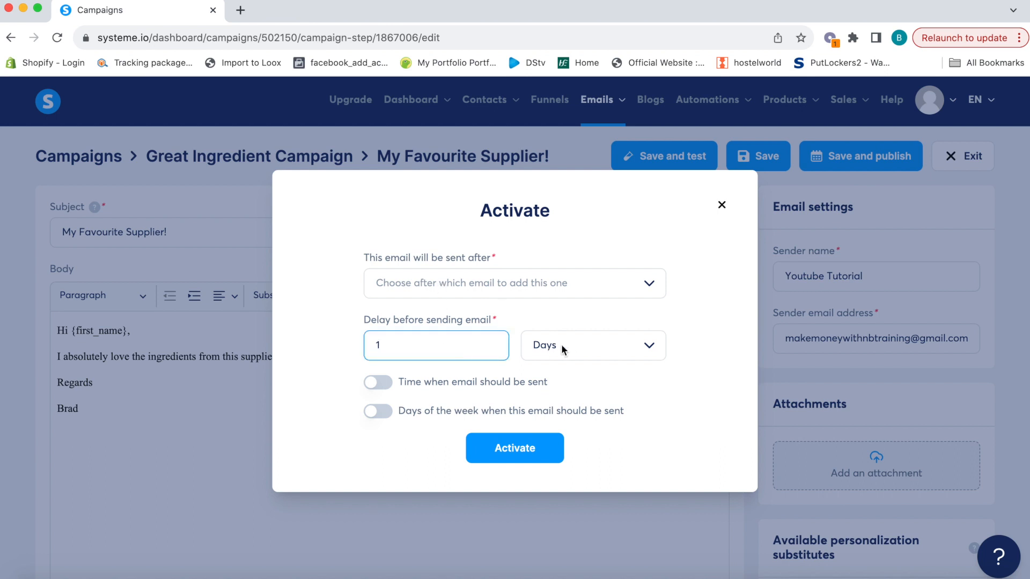
left_click(552, 347)
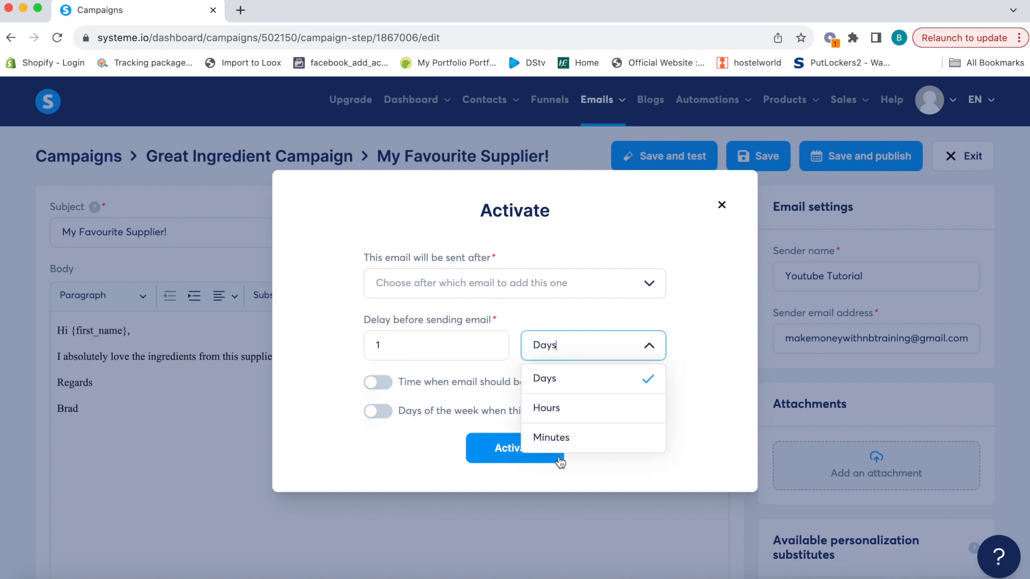
left_click(696, 325)
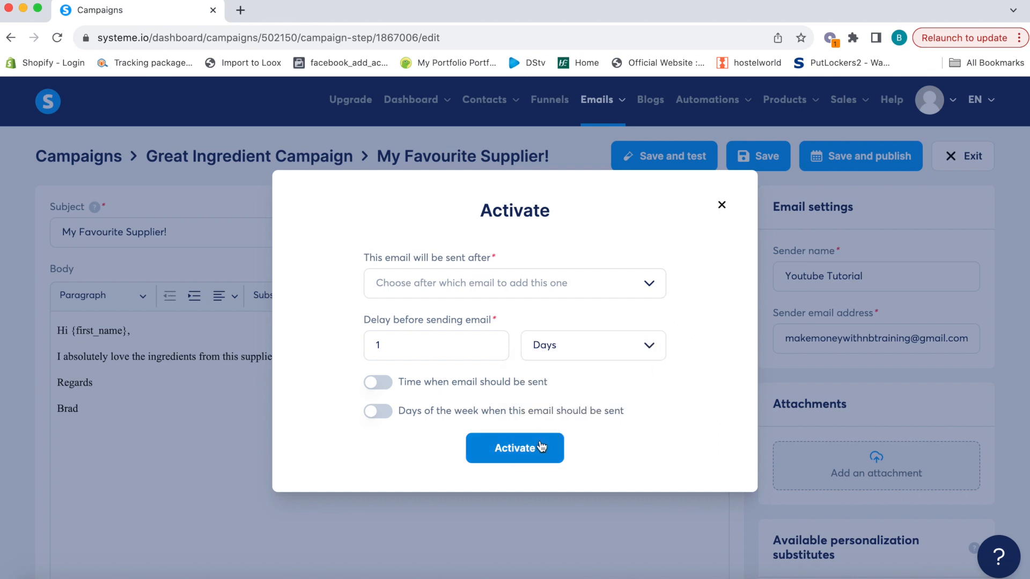
left_click(514, 449)
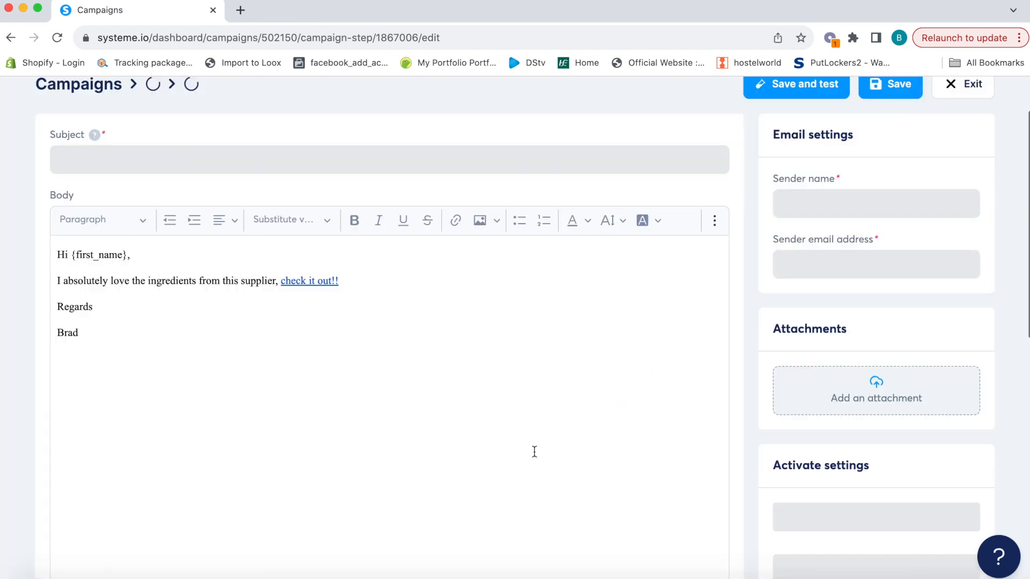
scroll(534, 451, "up", 2)
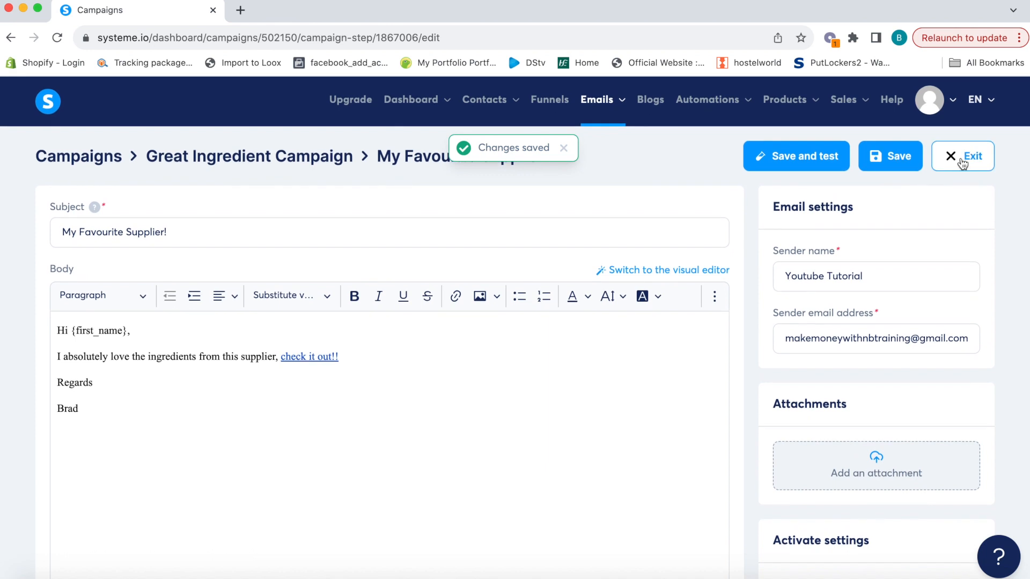
left_click(960, 157)
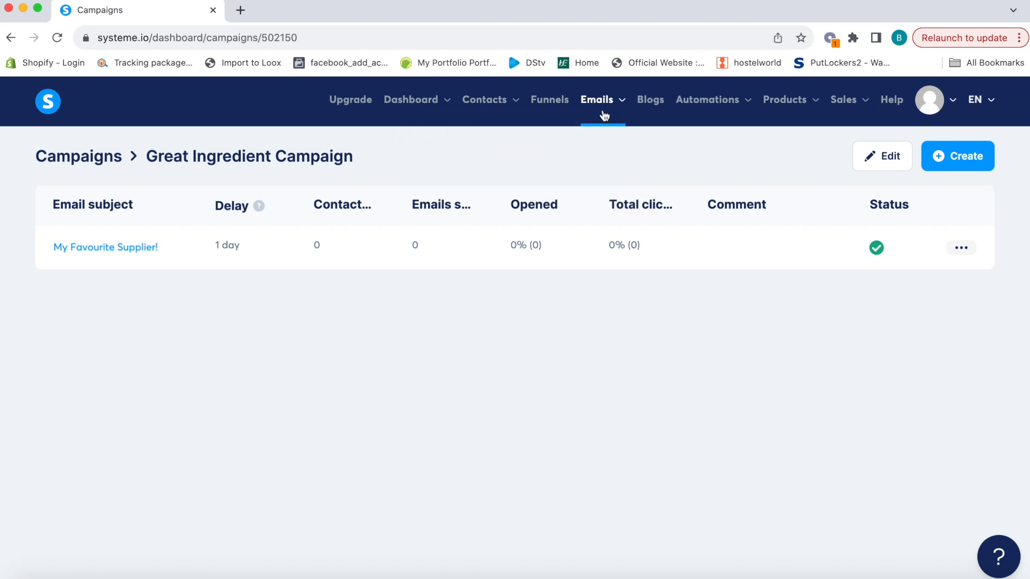
mouse_move(602, 110)
left_click(596, 166)
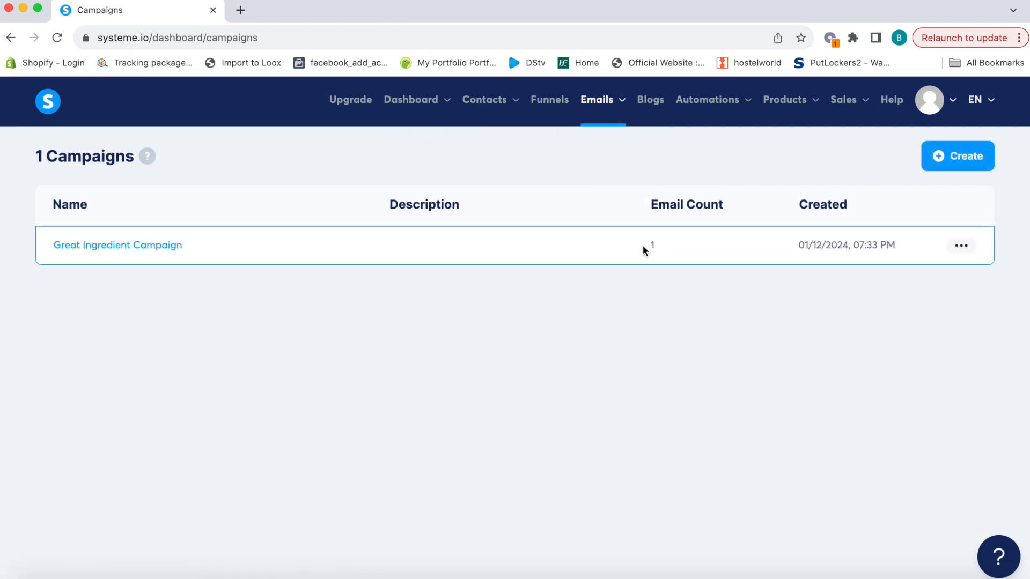
left_click(152, 248)
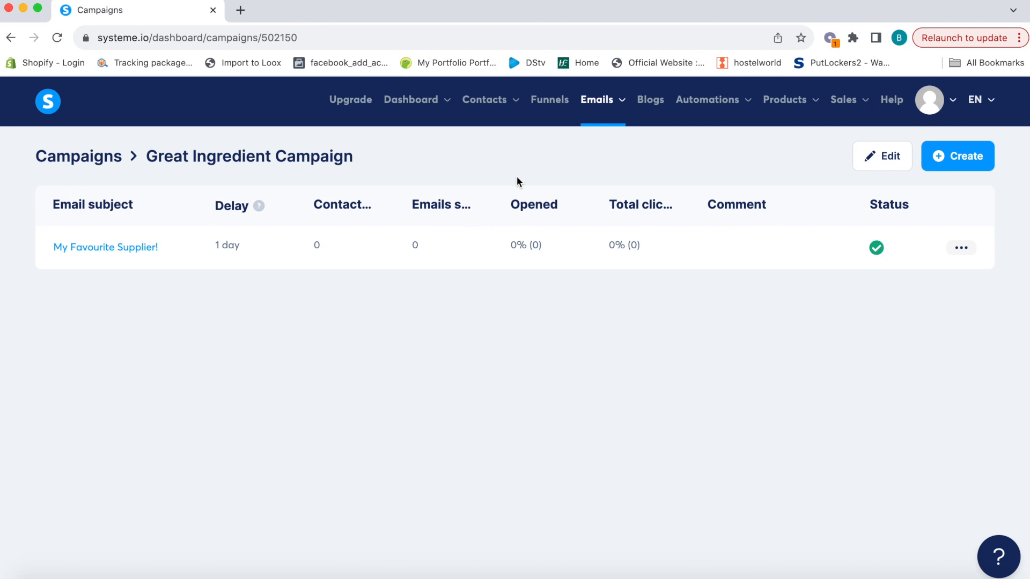
left_click(560, 105)
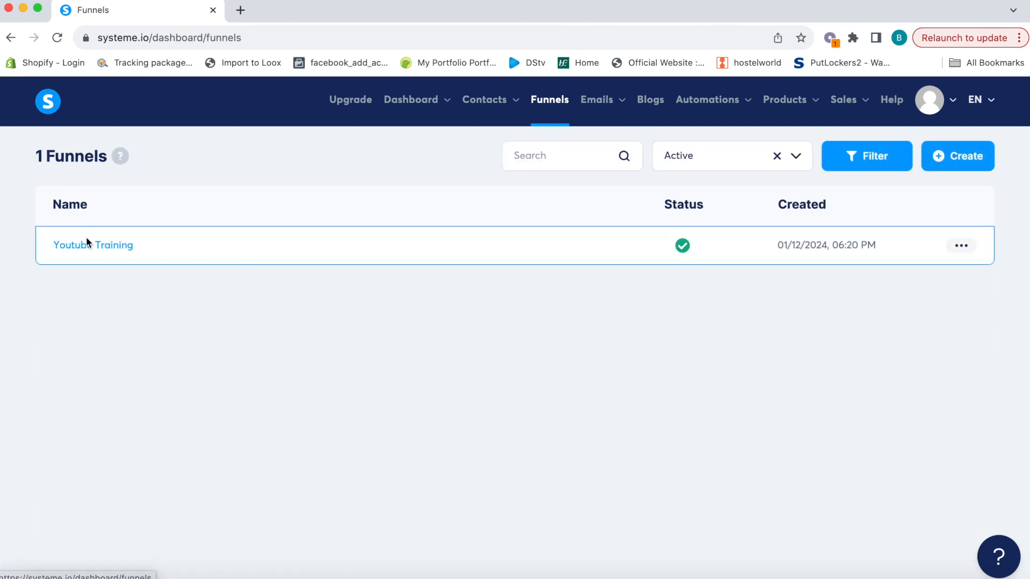
On the Youtube Training funnel's Tutorial step, add a 'Funnel step form subscribed' automation rule
left_click(92, 254)
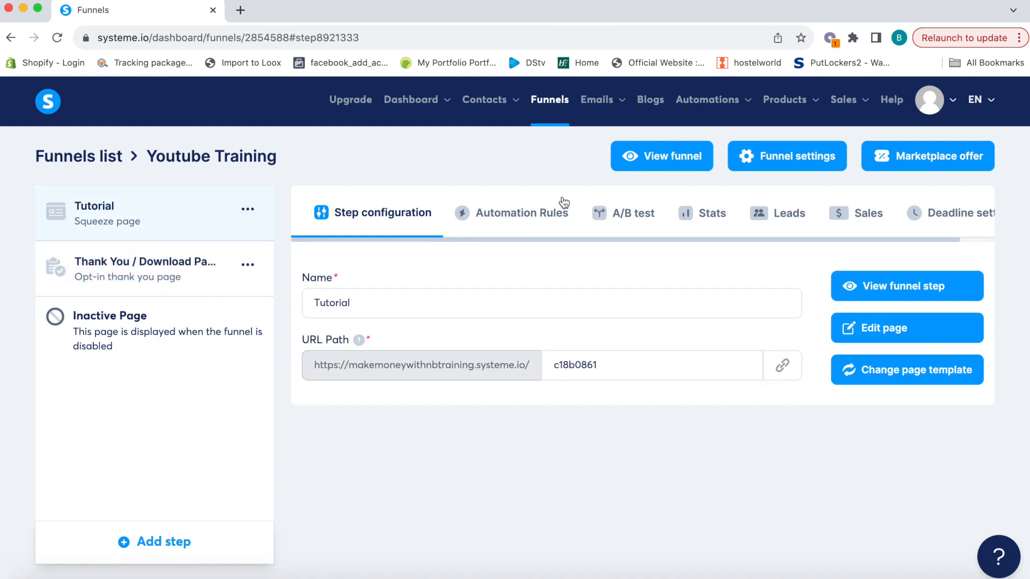
left_click(523, 218)
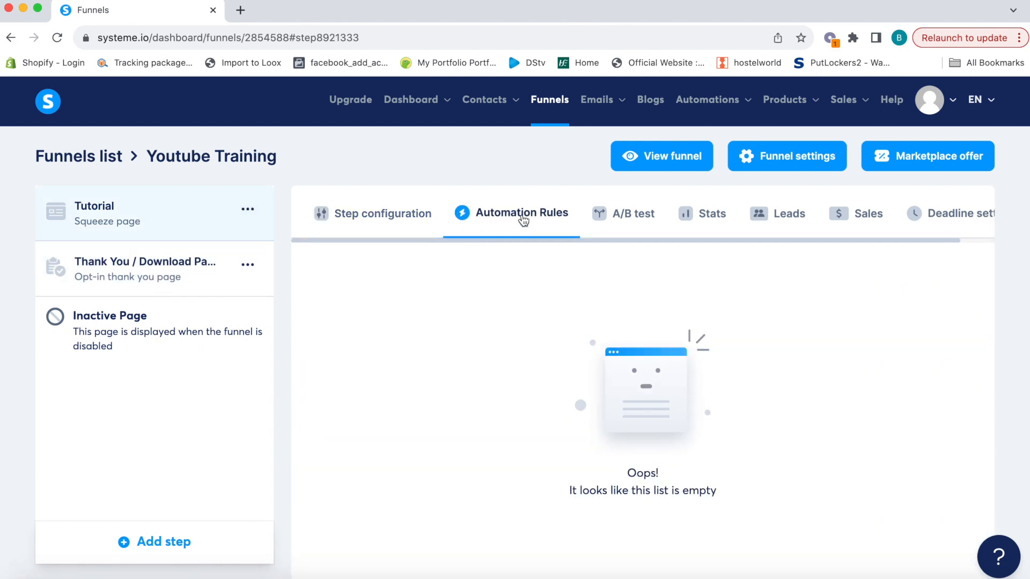
scroll(783, 412, "down", 2)
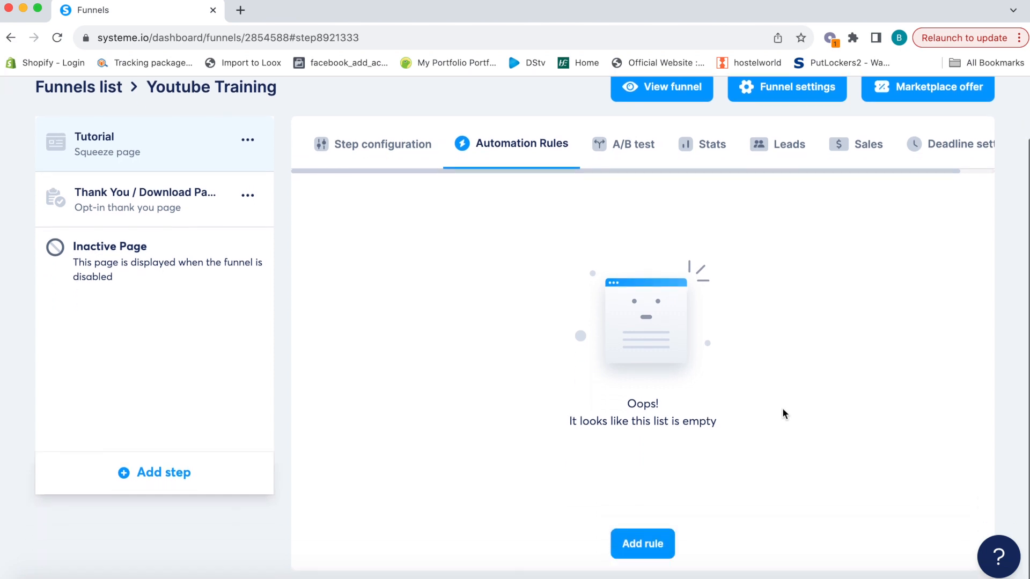
left_click(655, 552)
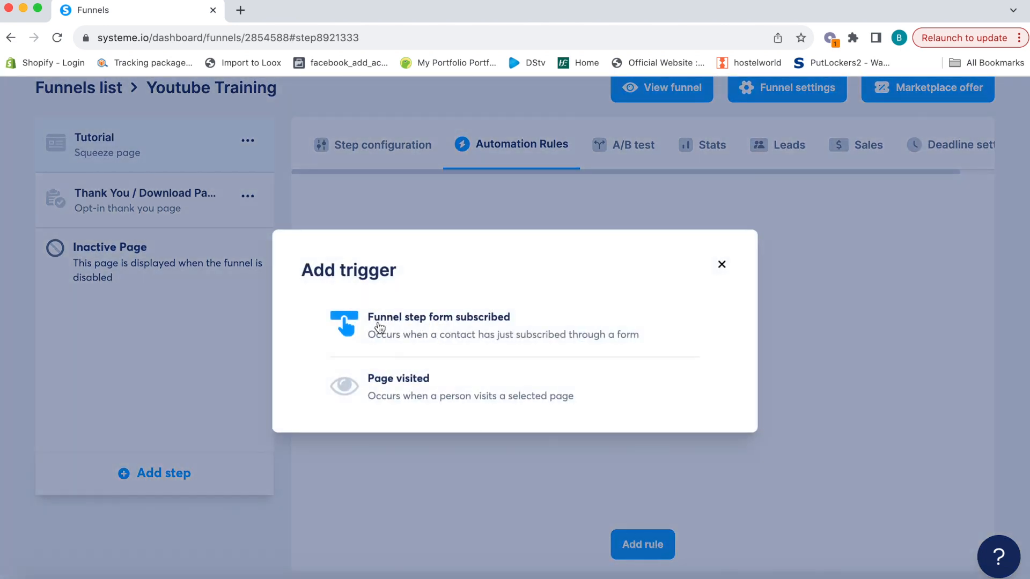
left_click(432, 330)
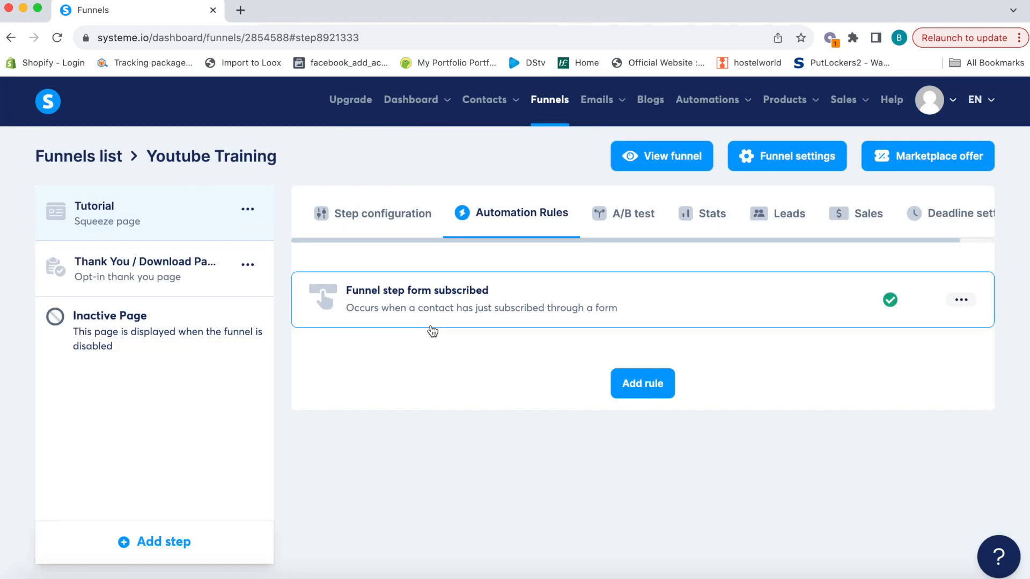
left_click(436, 301)
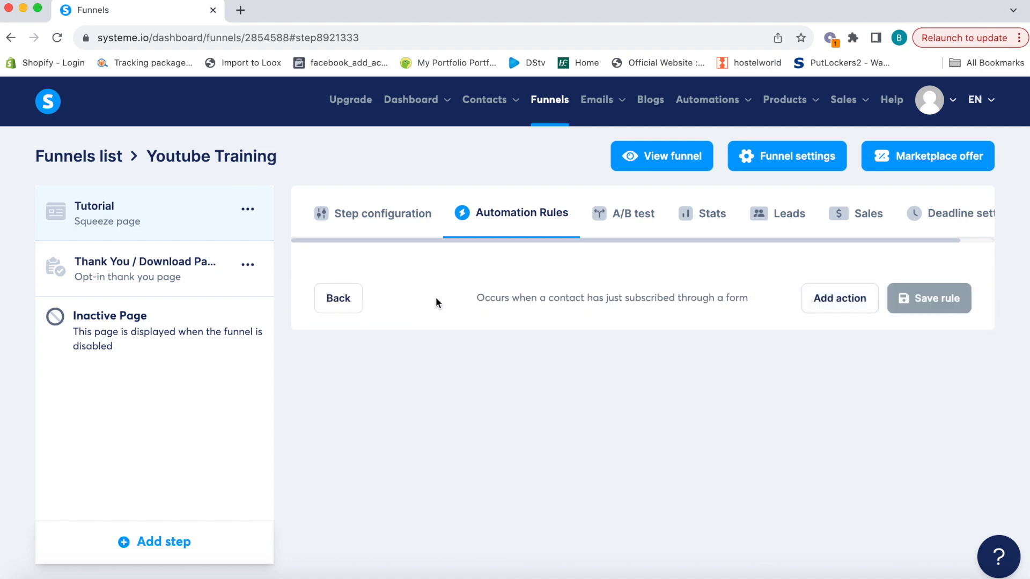
Give the rule a 'Subscribe to campaign' action for Great Ingredient Campaign and save it
left_click(841, 298)
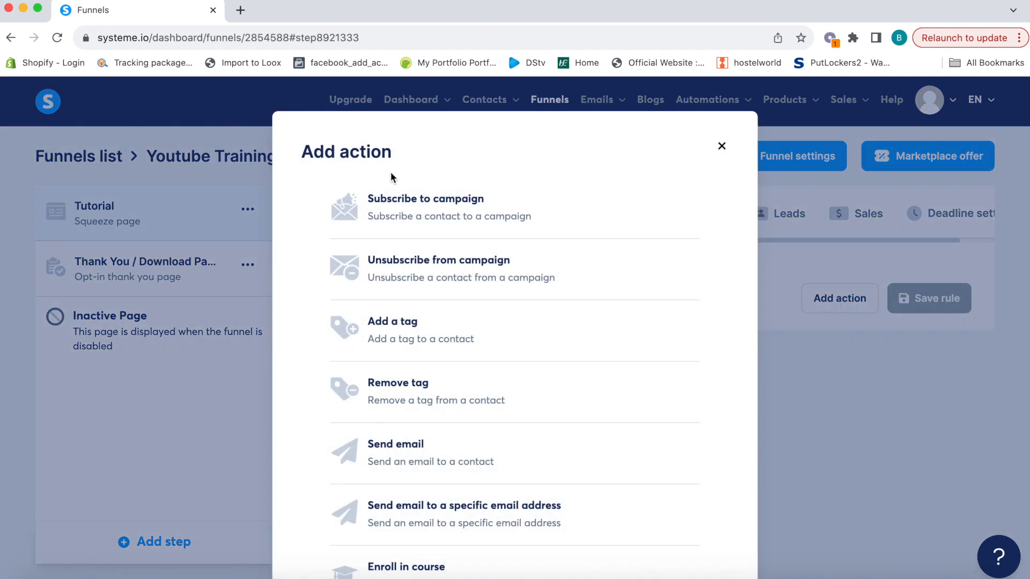
left_click(470, 206)
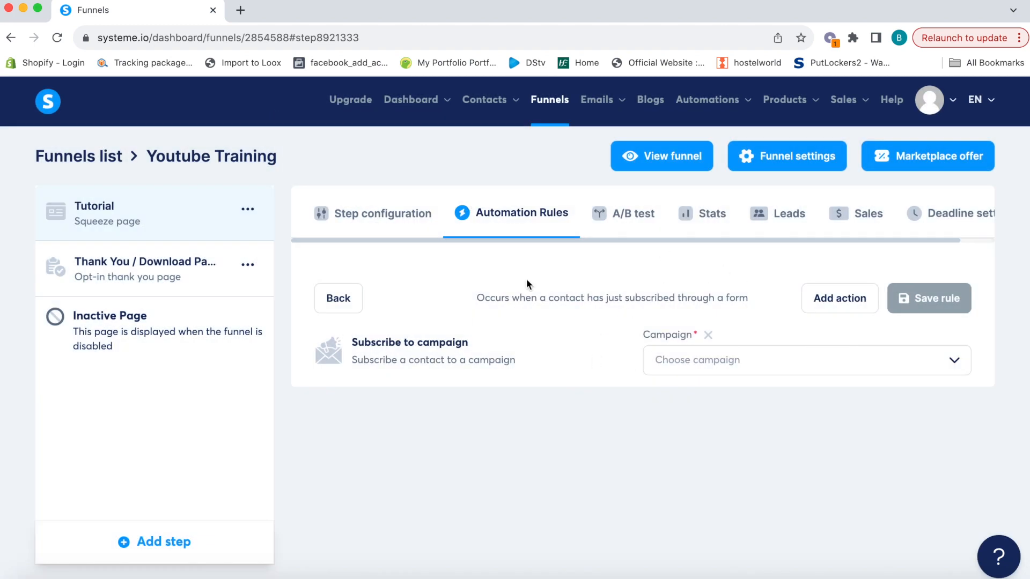
left_click(716, 358)
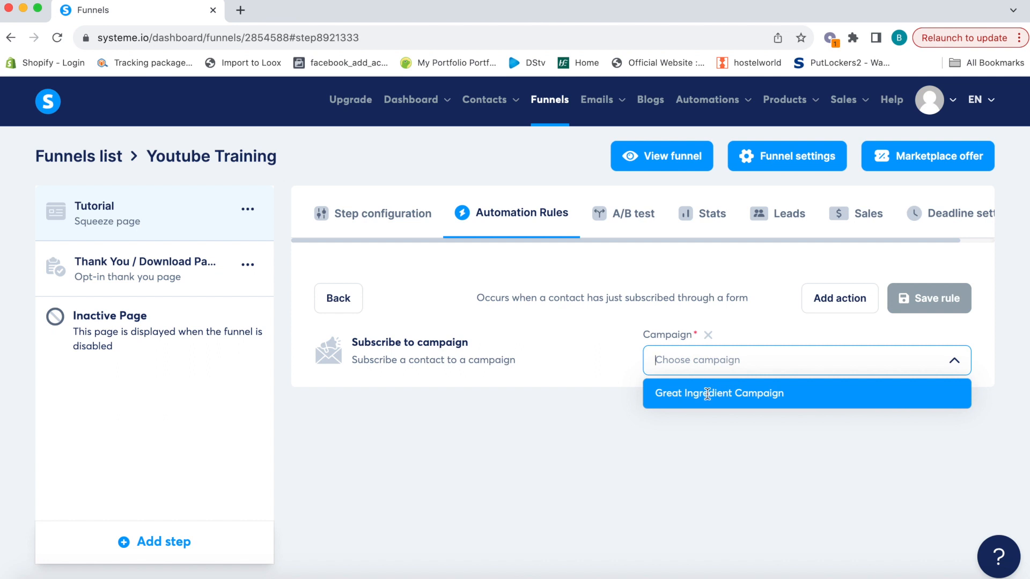
left_click(724, 395)
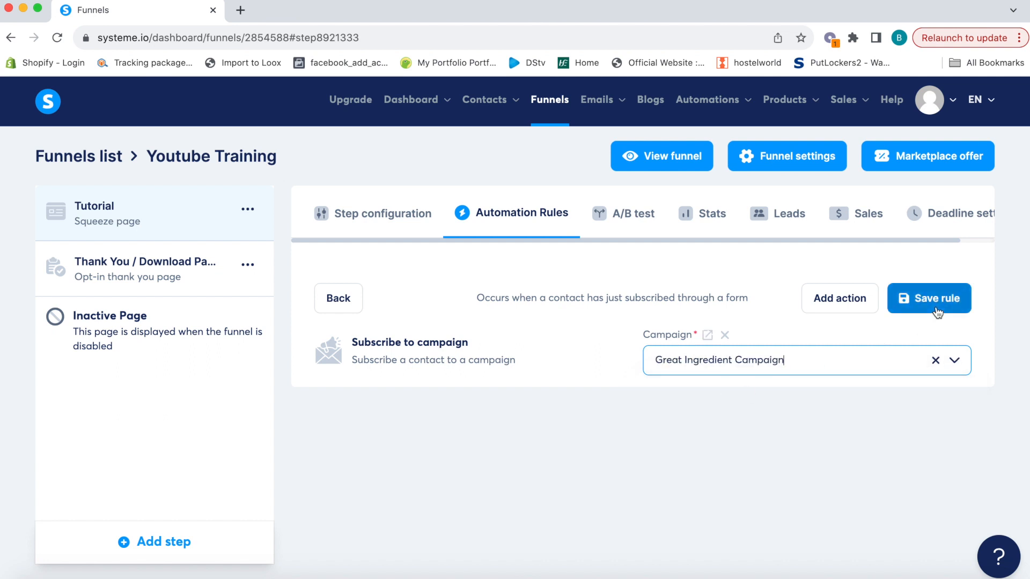
left_click(937, 299)
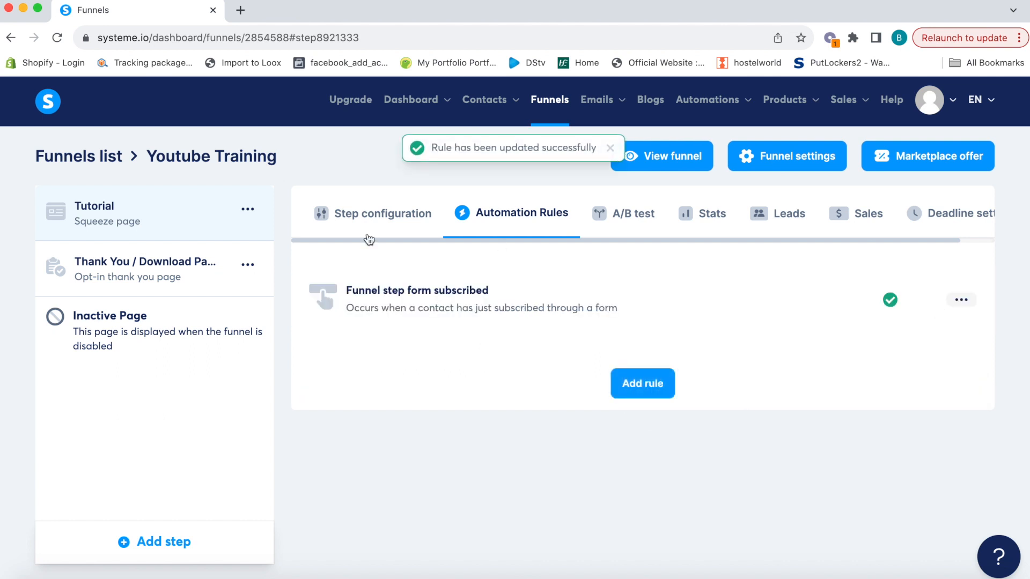
left_click(384, 225)
Open the Tutorial opt-in rule from the Automations > Rules list to review it
left_click(509, 222)
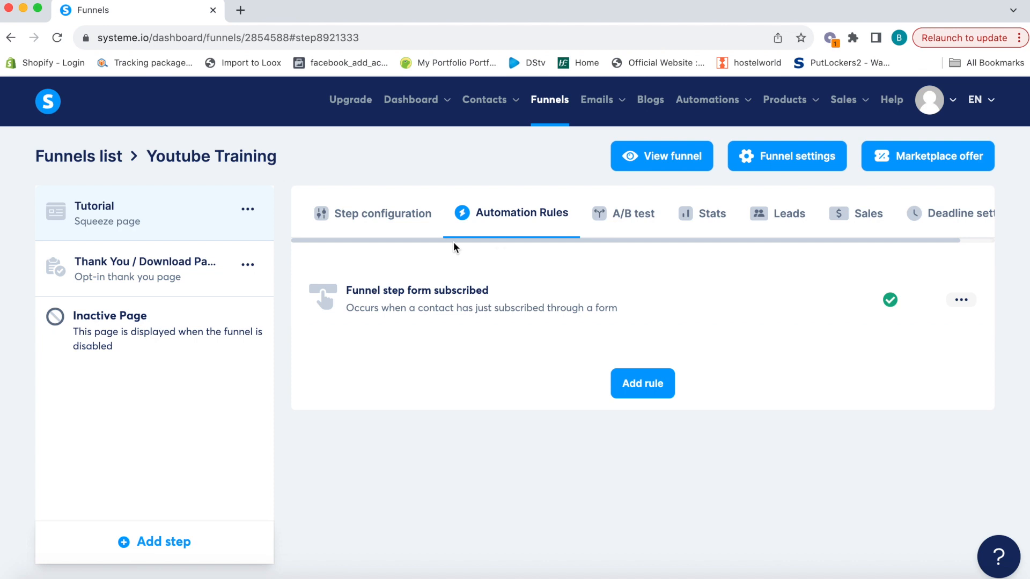
mouse_move(697, 103)
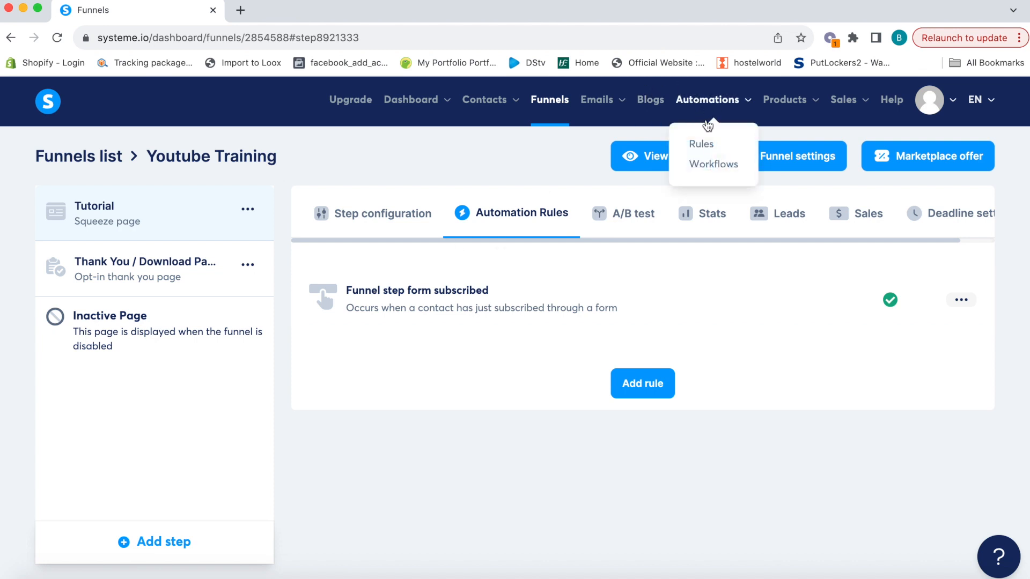
left_click(708, 150)
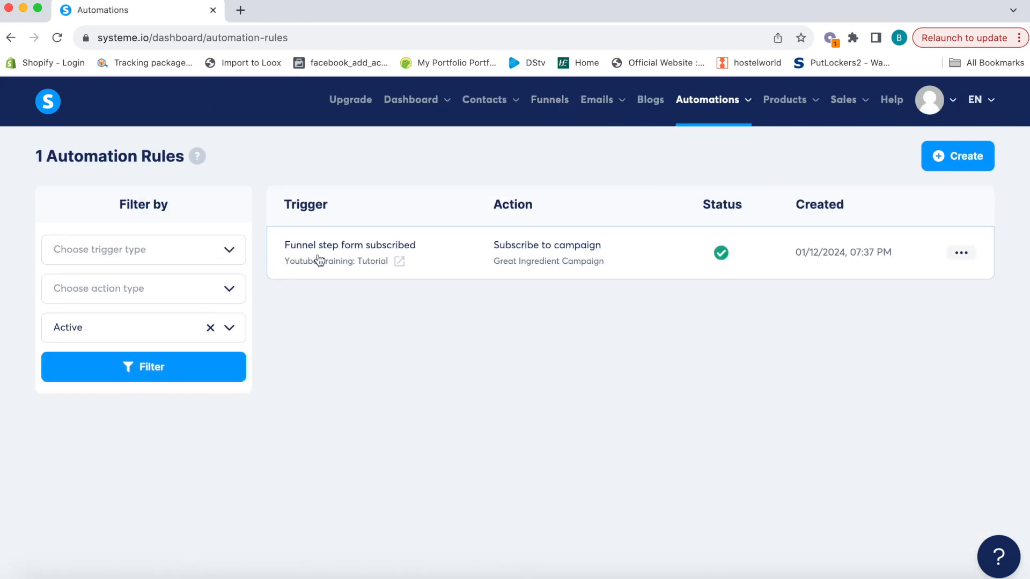
left_click(335, 260)
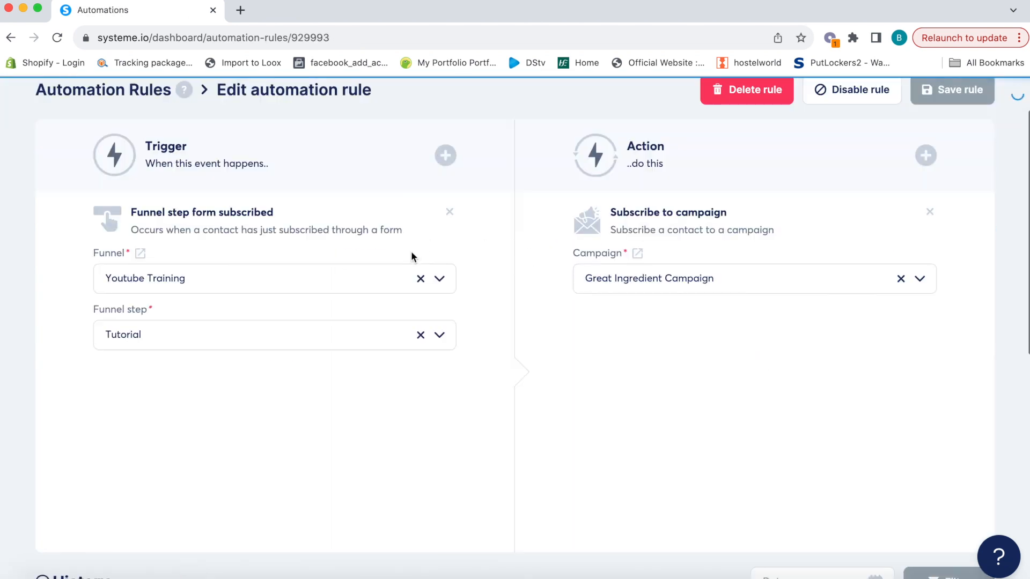
Look over the trigger types without adding one, then return to the Funnels list
left_click(447, 156)
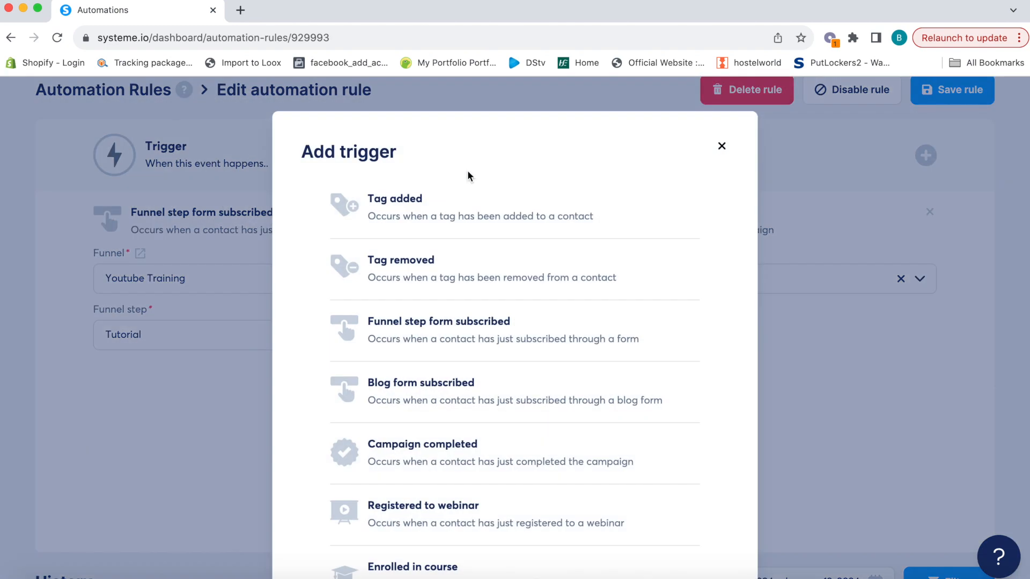
left_click(722, 146)
scroll(737, 235, "up", 2)
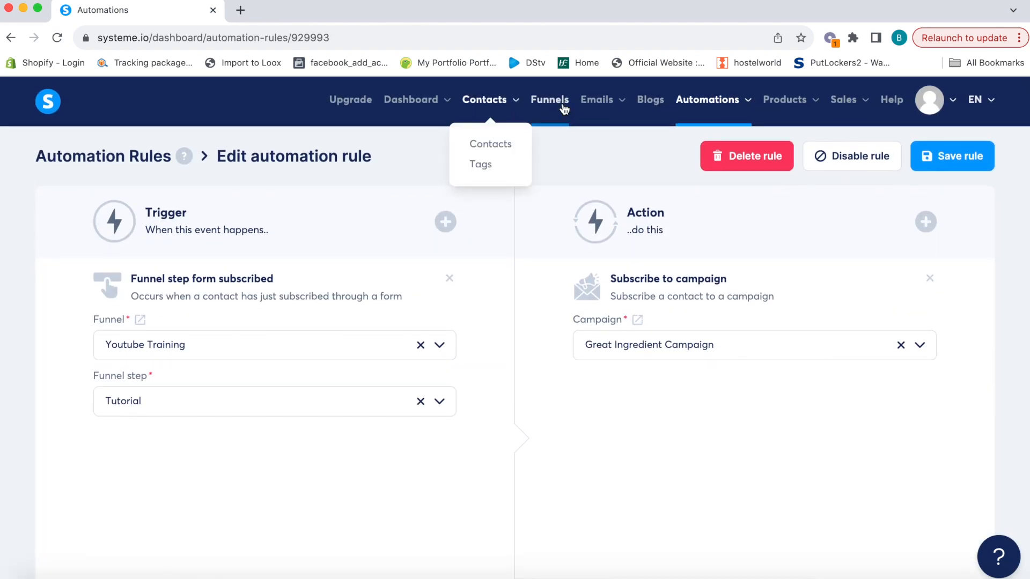
left_click(550, 101)
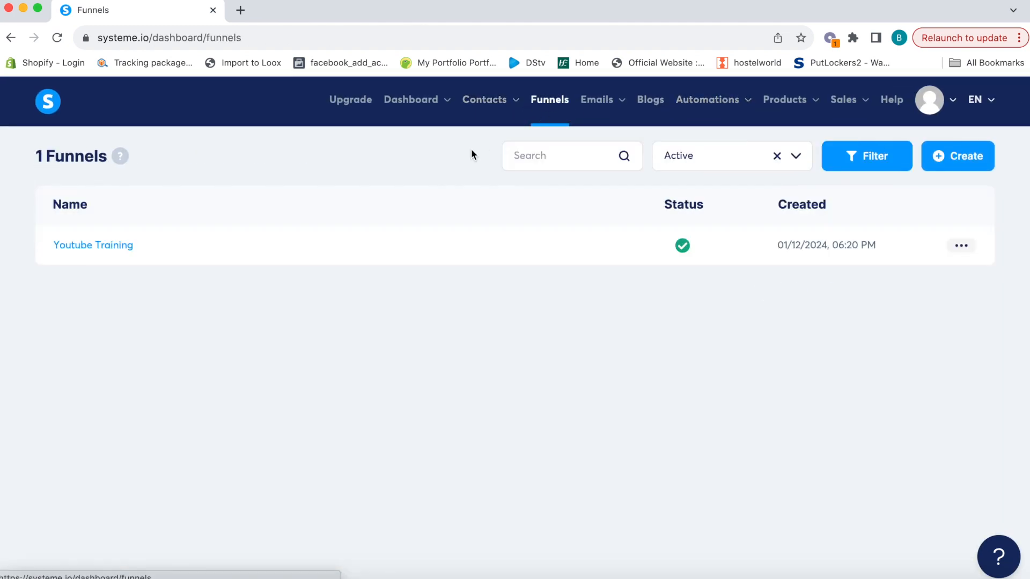